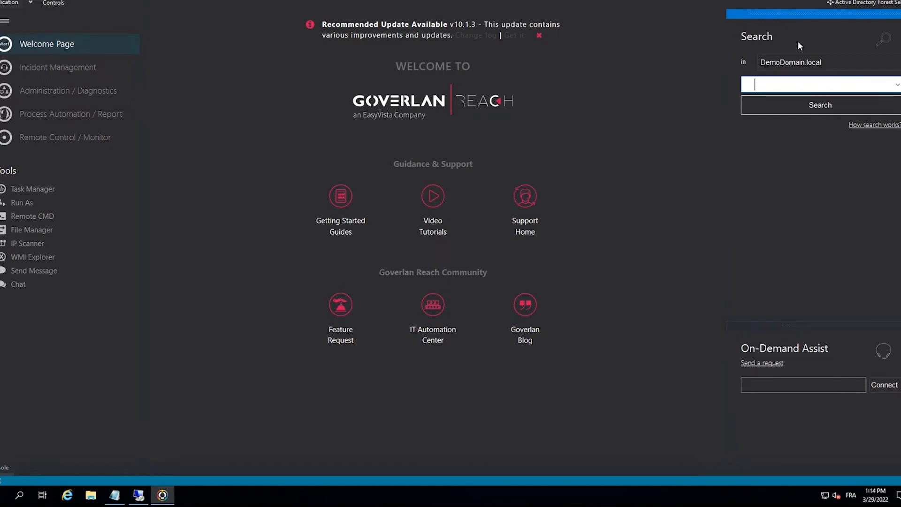
- Search DemoDomain.local for the user by last name
{"action": "type", "text": "antoi"}
{"action": "type", "text": "ne"}
{"action": "key", "text": "BackSpace"}
{"action": "key", "text": "BackSpace"}
{"action": "key", "text": "BackSpace"}
{"action": "key", "text": "BackSpace"}
{"action": "key", "text": "BackSpace"}
{"action": "key", "text": "BackSpace"}
{"action": "key", "text": "BackSpace"}
{"action": "type", "text": "magne"}
{"action": "key", "text": "Return"}
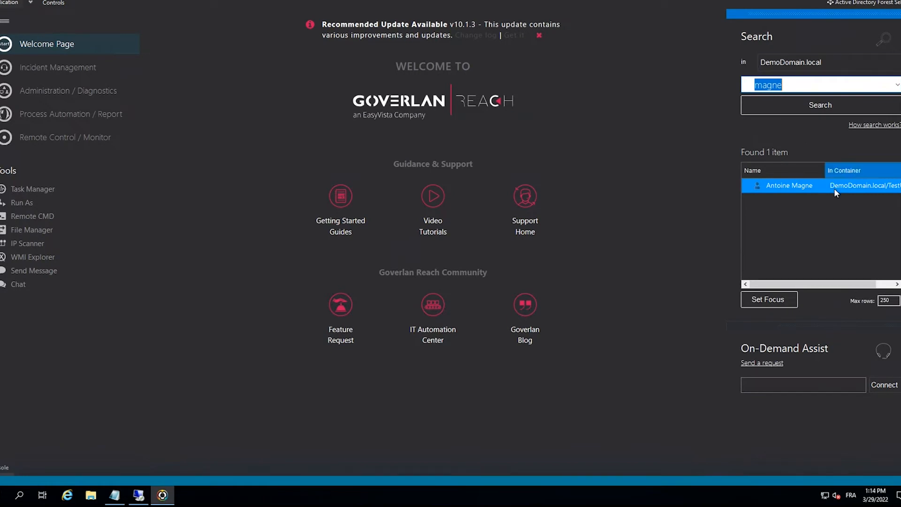
- Review the found user's account information, including group memberships, the Goverlan Remote Control Admins group, statistics and login history
{"action": "left_click", "coordinate": [790, 185]}
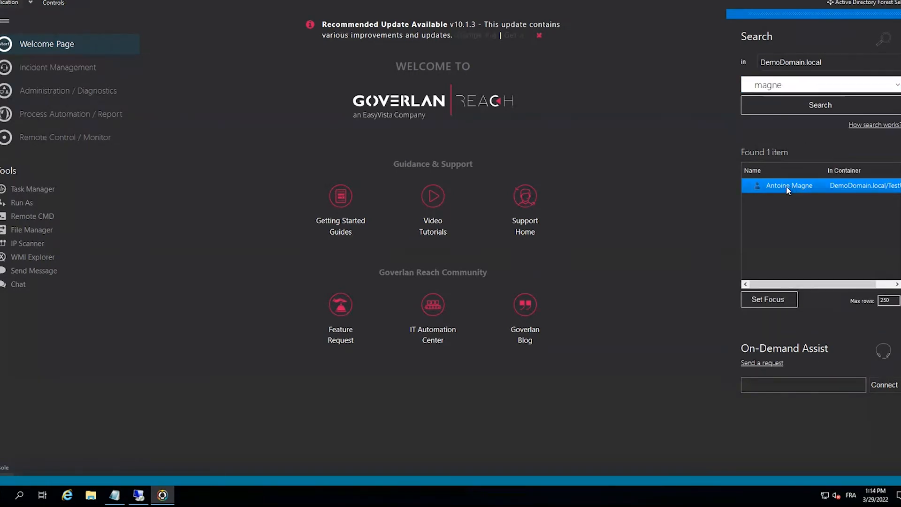
{"action": "double_click", "coordinate": [786, 184]}
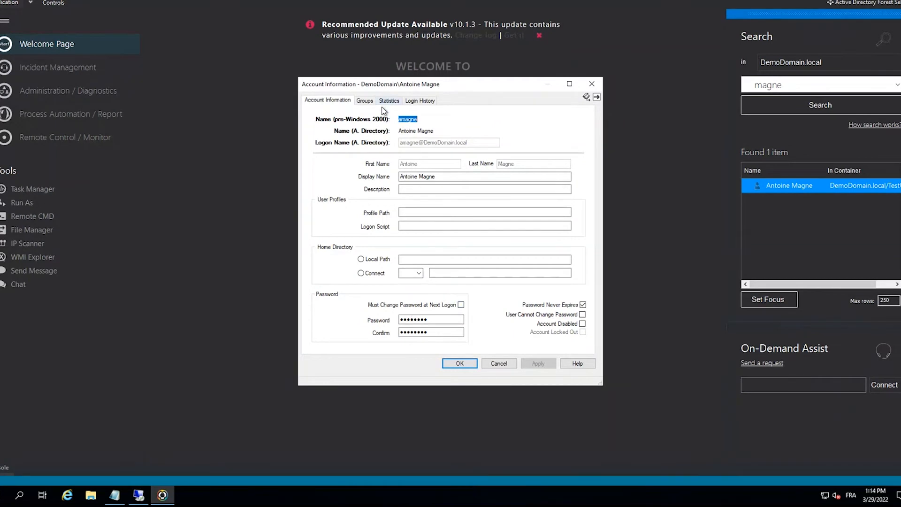
{"action": "left_click", "coordinate": [369, 100]}
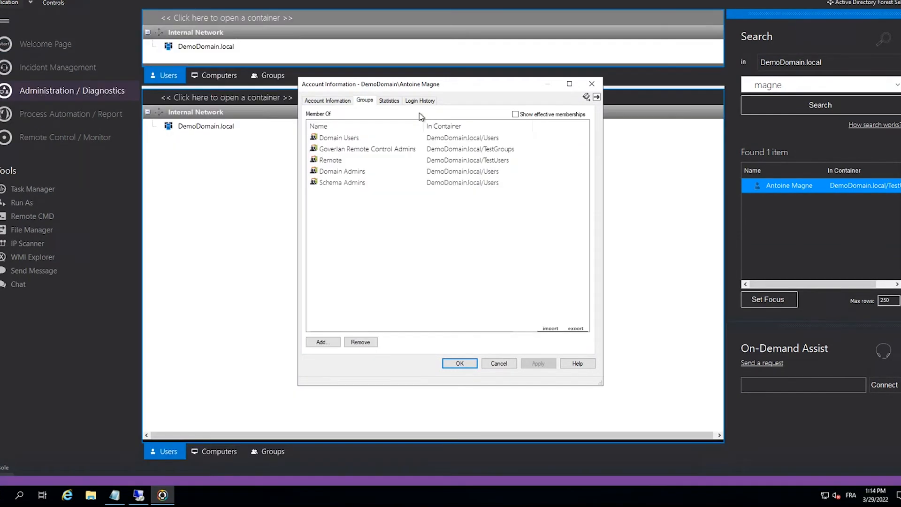
{"action": "double_click", "coordinate": [404, 150]}
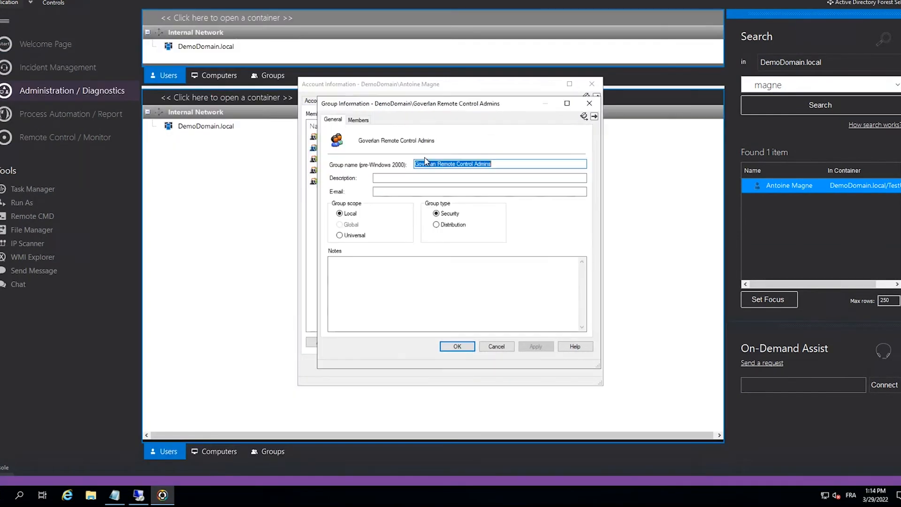
{"action": "left_click", "coordinate": [590, 104]}
{"action": "left_click", "coordinate": [397, 103]}
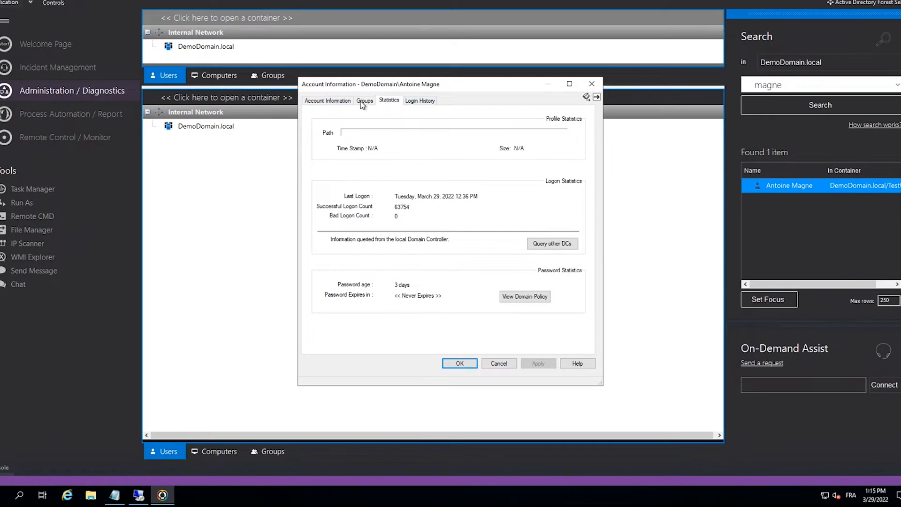
{"action": "left_click", "coordinate": [419, 101]}
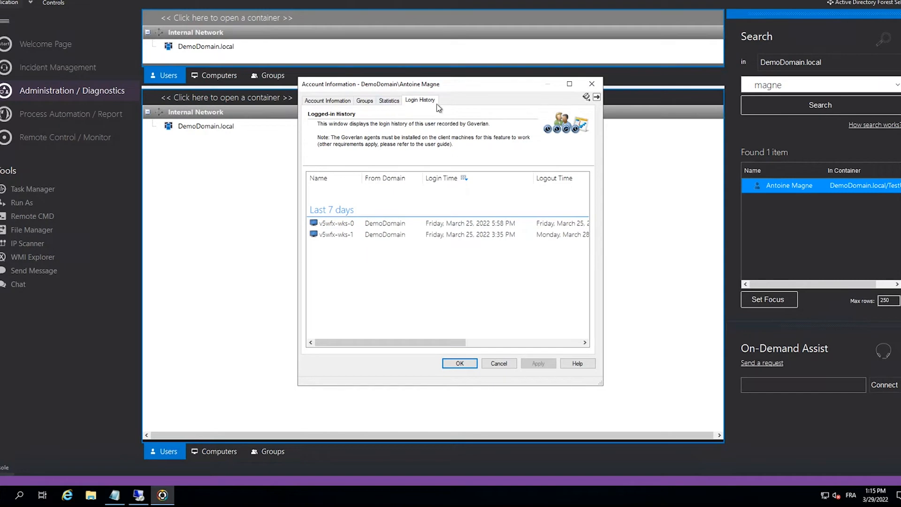
{"action": "left_click", "coordinate": [513, 364]}
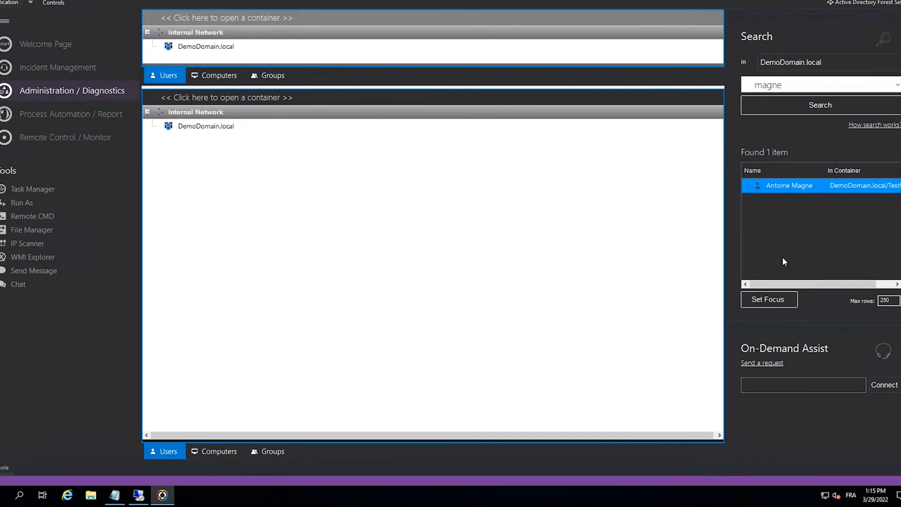
- Set focus on the found user in the TestUsers container and expand their logged-in workstation V5WFX-WKS-0
{"action": "left_click", "coordinate": [781, 299]}
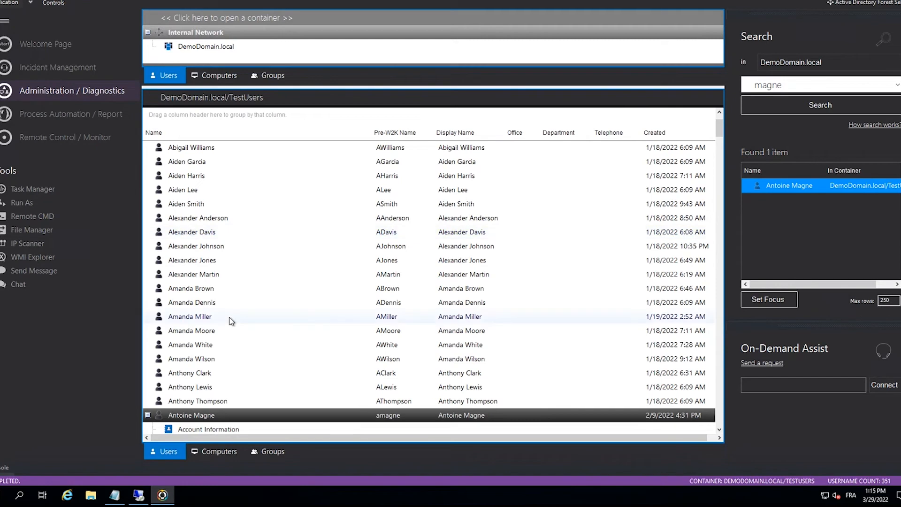
{"action": "left_click", "coordinate": [228, 318]}
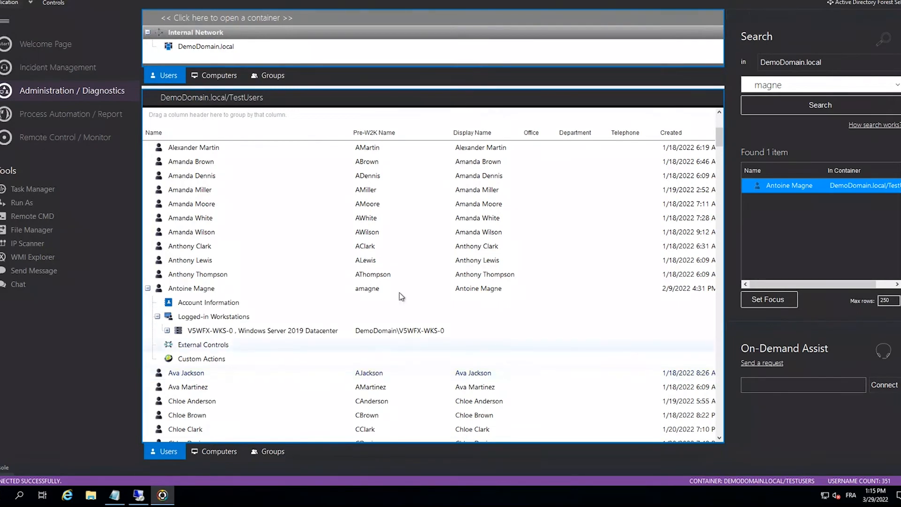
{"action": "left_click", "coordinate": [168, 330]}
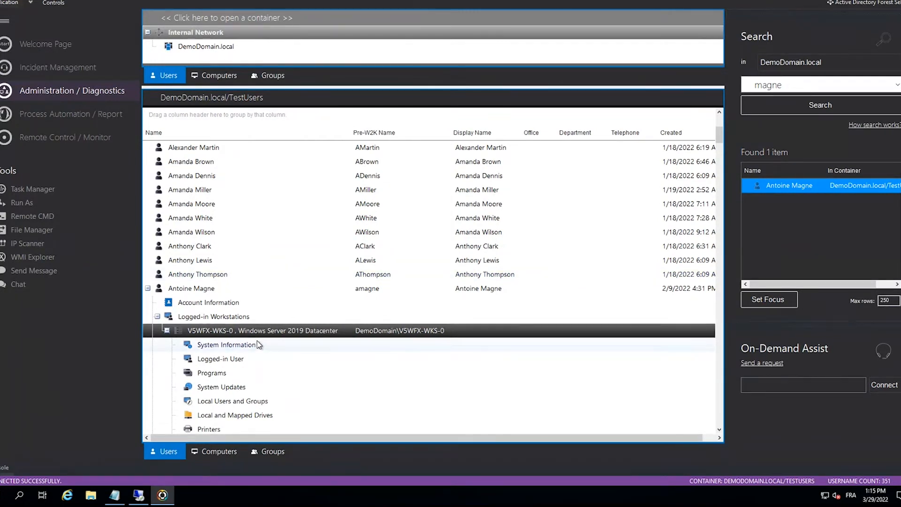
- Examine the running processes and performance graphs of V5WFX-WKS-0 in its remote Task Manager, and close it
{"action": "scroll", "coordinate": [259, 341], "scroll_direction": "down", "scroll_amount": 3}
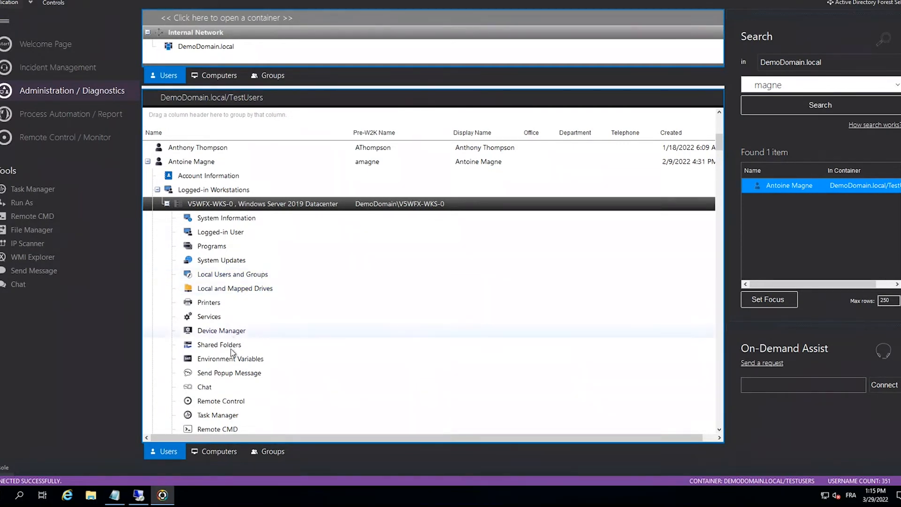
{"action": "scroll", "coordinate": [232, 353], "scroll_direction": "down", "scroll_amount": 1}
{"action": "left_click", "coordinate": [231, 373]}
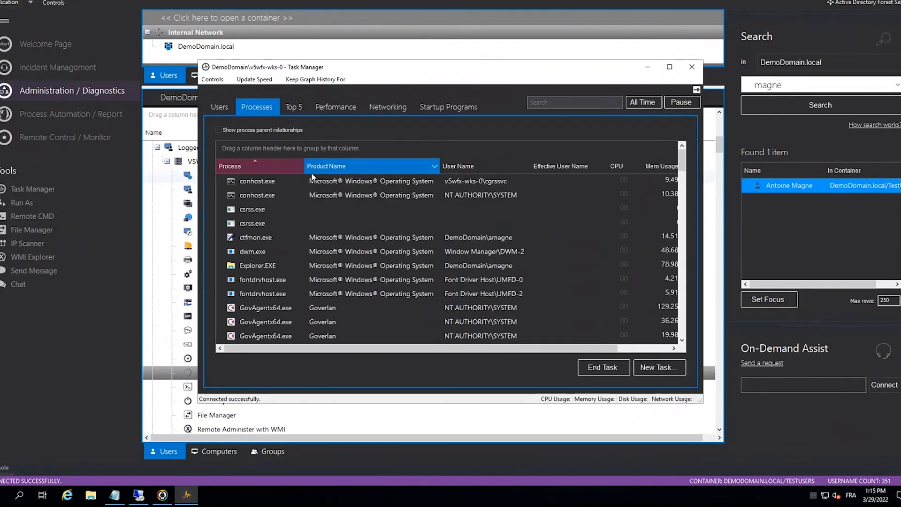
{"action": "left_click", "coordinate": [313, 194]}
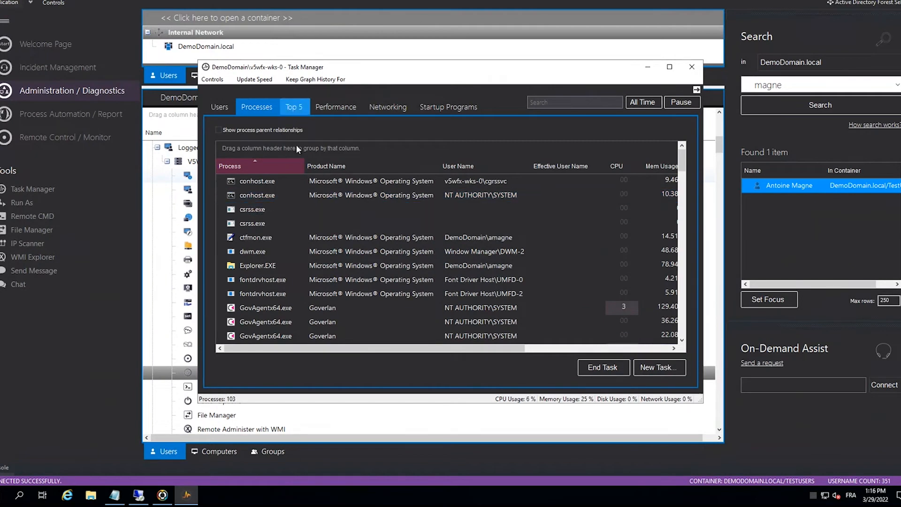
{"action": "scroll", "coordinate": [305, 211], "scroll_direction": "down", "scroll_amount": 3}
{"action": "left_click", "coordinate": [314, 254]}
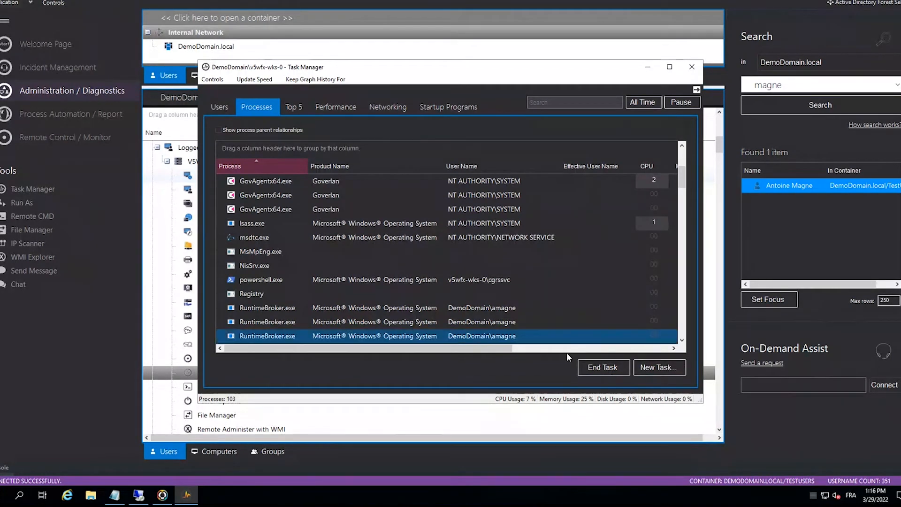
{"action": "left_click", "coordinate": [338, 105]}
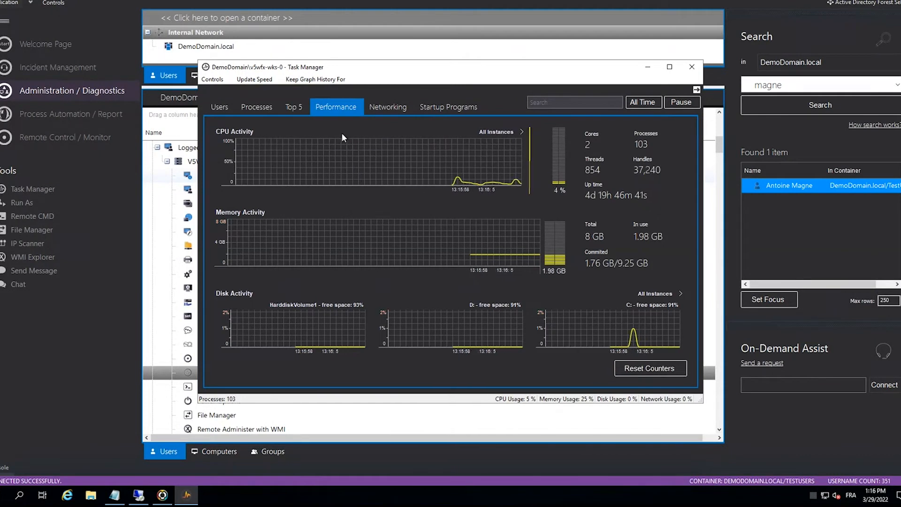
{"action": "left_click", "coordinate": [685, 72]}
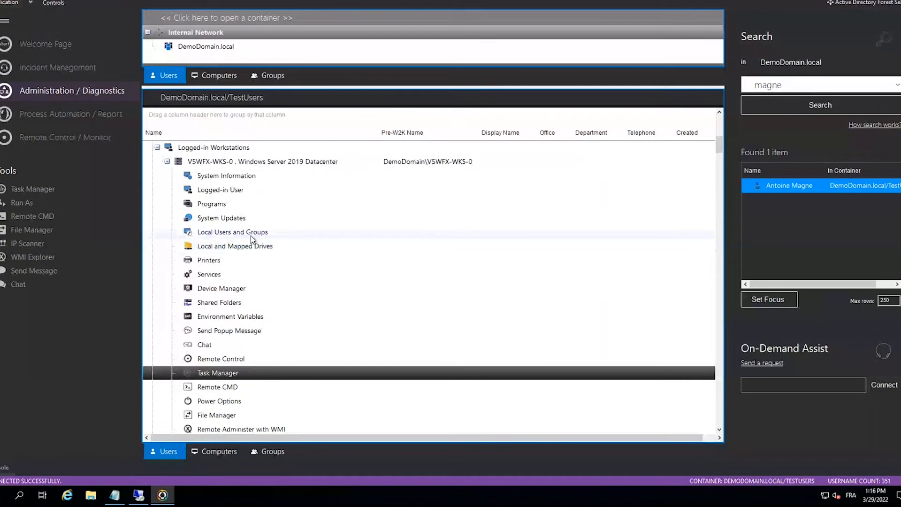
- Try to add the VLC software package from the Mutimedia category to the programs on V5WFX-WKS-0
{"action": "left_click", "coordinate": [203, 207]}
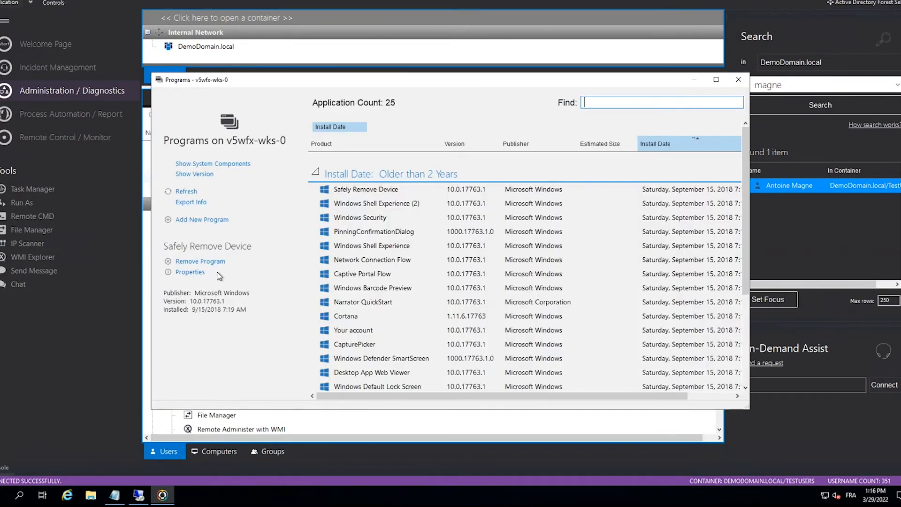
{"action": "left_click", "coordinate": [208, 224]}
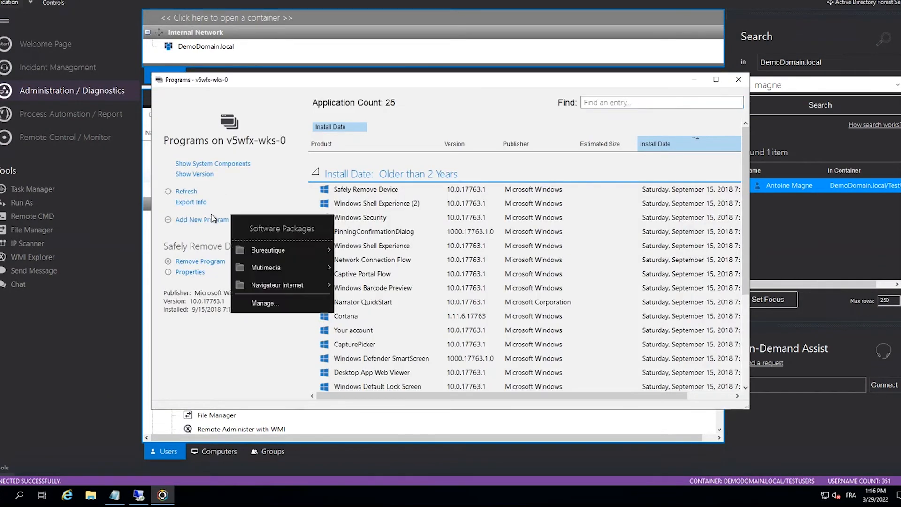
{"action": "mouse_move", "coordinate": [329, 247]}
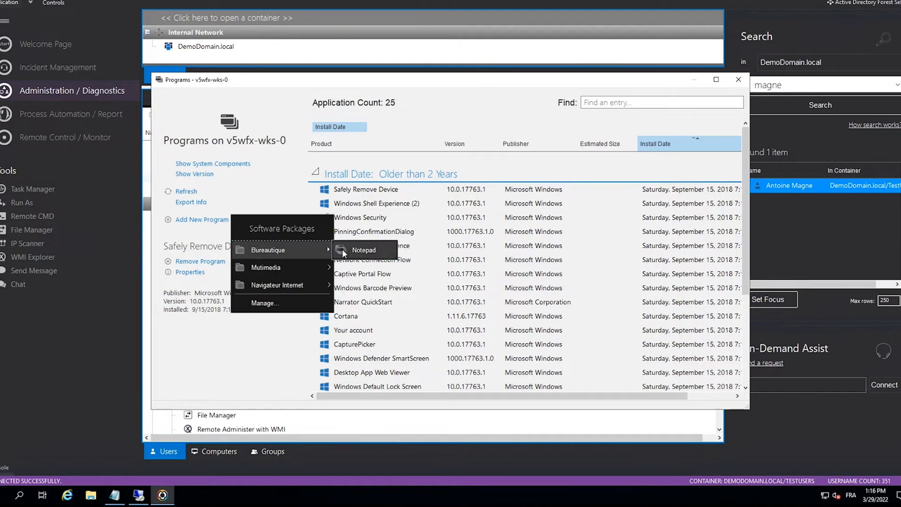
{"action": "mouse_move", "coordinate": [283, 264]}
{"action": "left_click", "coordinate": [350, 267]}
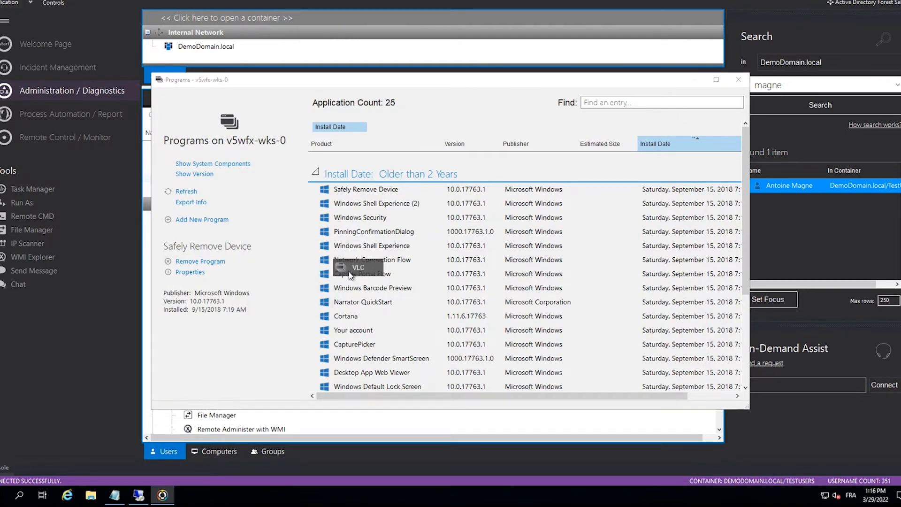
{"action": "left_click", "coordinate": [437, 265]}
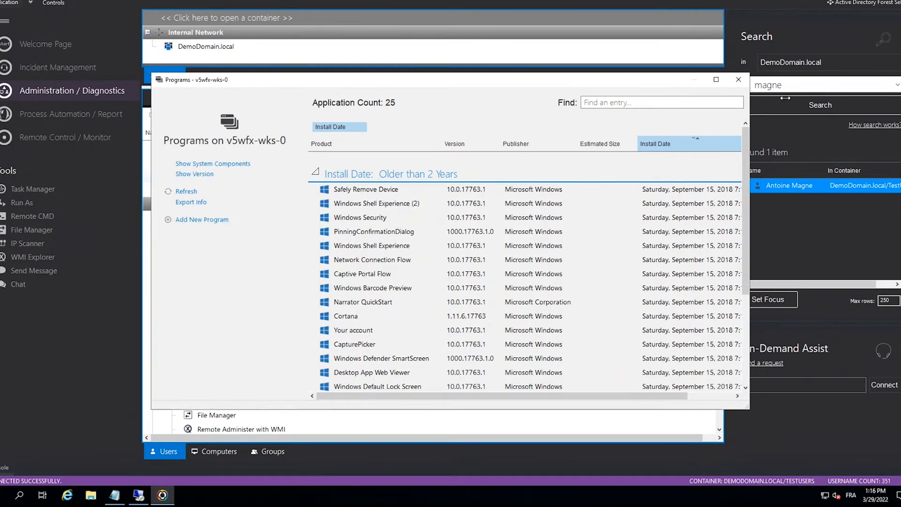
{"action": "left_click", "coordinate": [738, 80]}
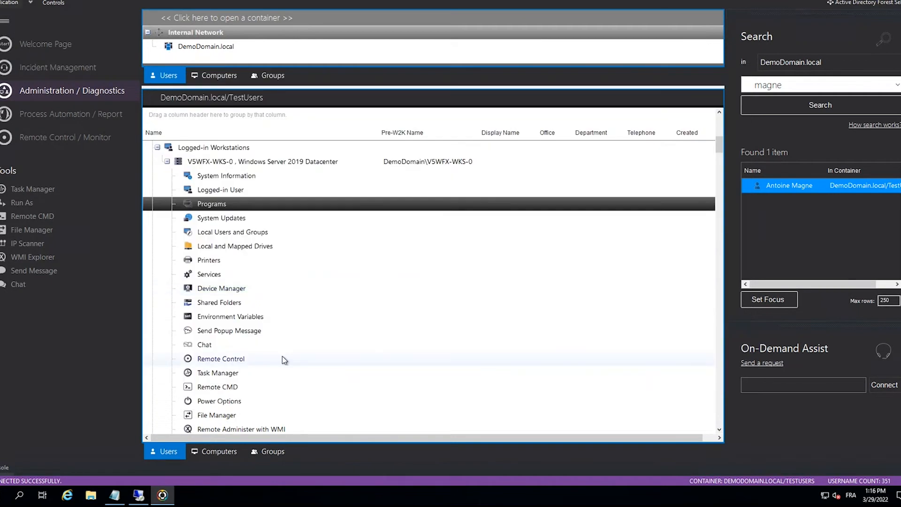
- View the chat invitation options for the user logged in to V5WFX-WKS-0 and dismiss them
{"action": "scroll", "coordinate": [283, 355], "scroll_direction": "down", "scroll_amount": 2}
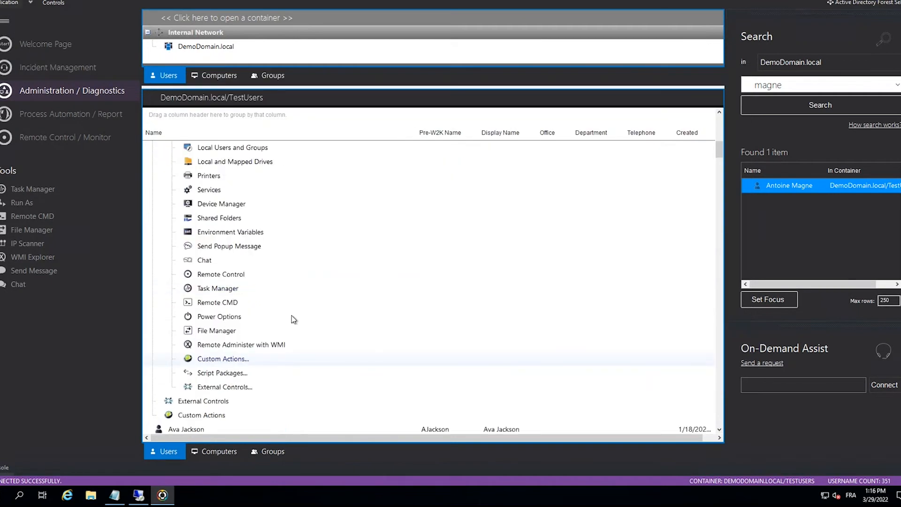
{"action": "double_click", "coordinate": [227, 263]}
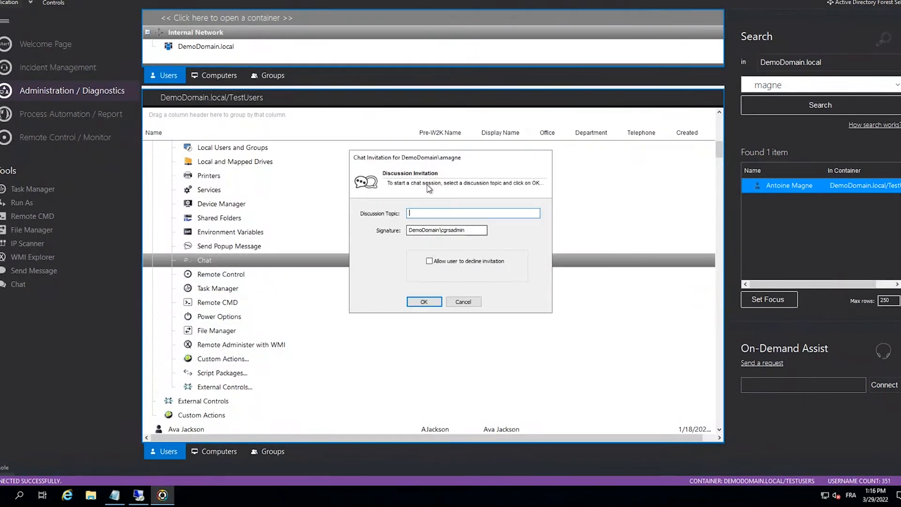
{"action": "key", "text": "Escape"}
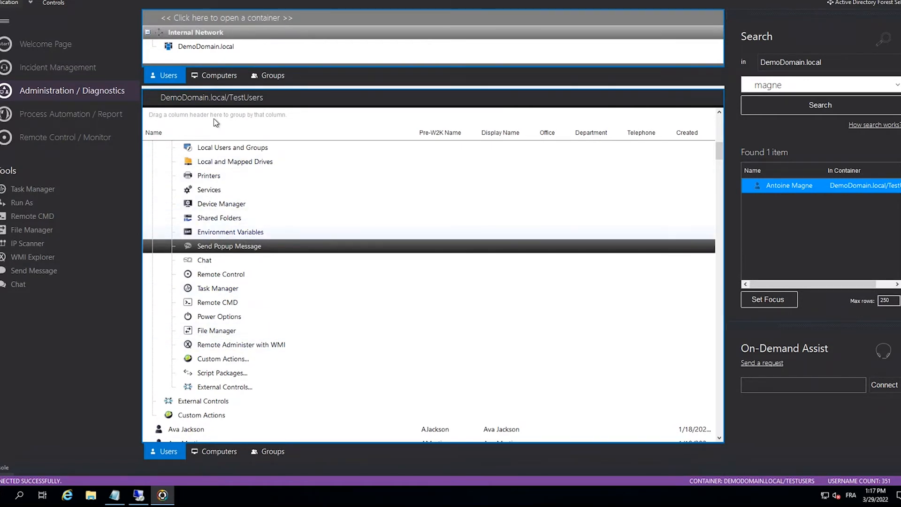
- Start a Remote Control session on workstation V5WFX-WKS-0 and bring its session window to the front
{"action": "scroll", "coordinate": [226, 239], "scroll_direction": "up", "scroll_amount": 4}
{"action": "right_click", "coordinate": [199, 249]}
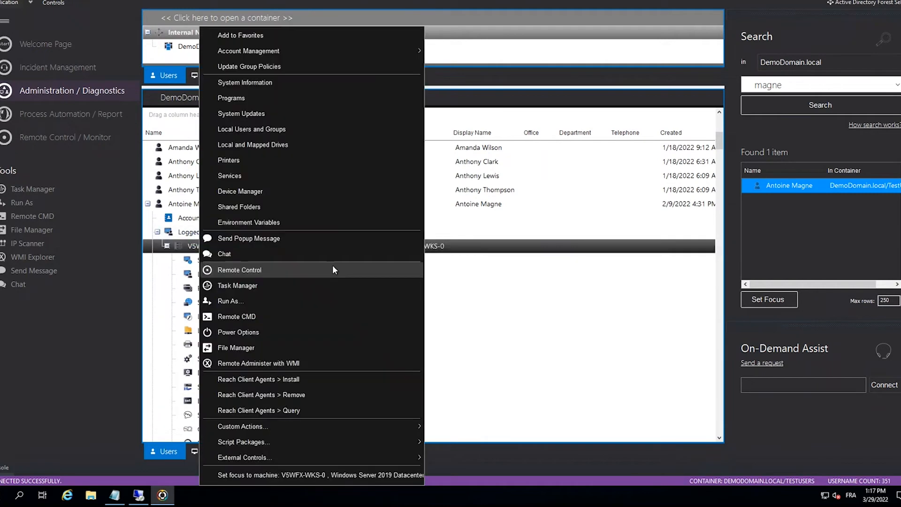
{"action": "left_click", "coordinate": [293, 271]}
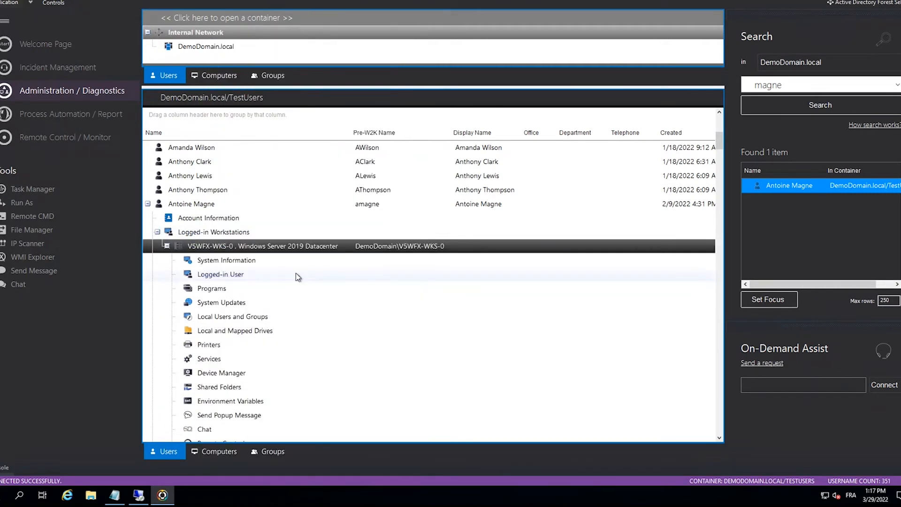
{"action": "left_click", "coordinate": [296, 273]}
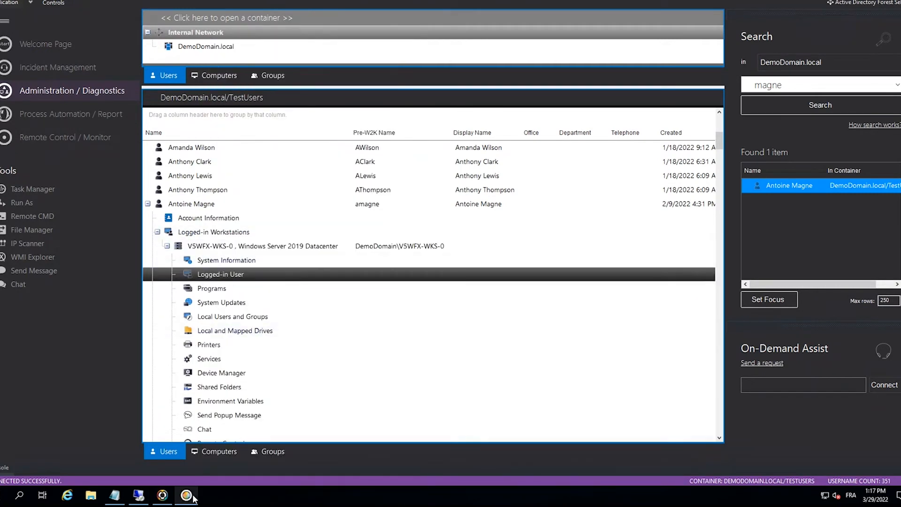
{"action": "mouse_move", "coordinate": [192, 498]}
{"action": "left_click", "coordinate": [186, 451]}
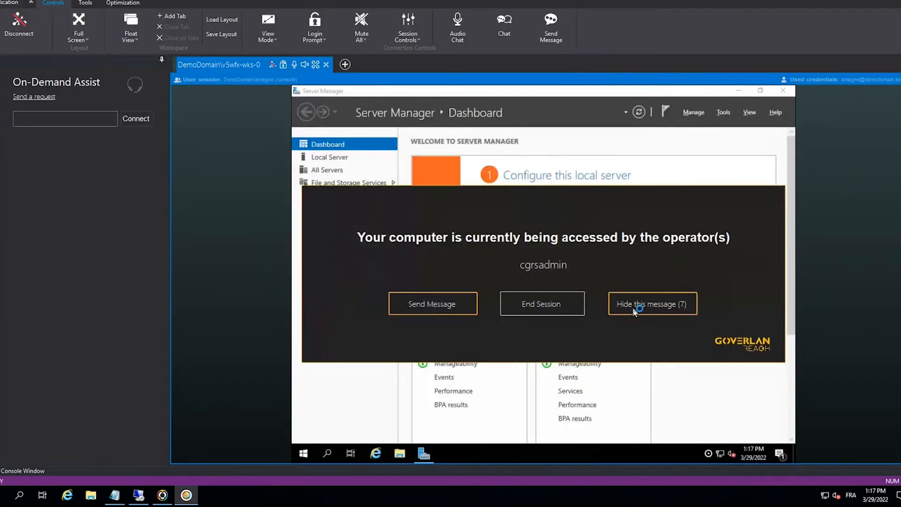
- Hide the operator access notice on the remote desktop and close Server Manager there
{"action": "left_click", "coordinate": [667, 312]}
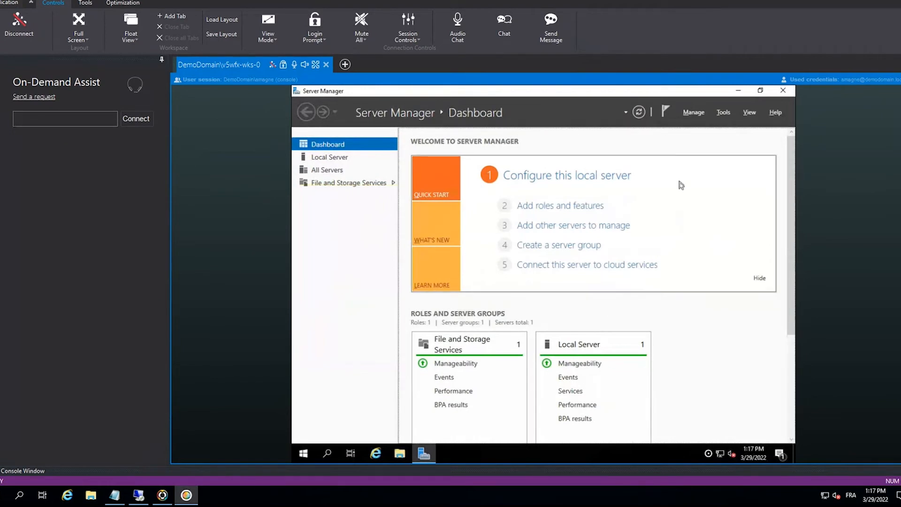
{"action": "left_click", "coordinate": [781, 92]}
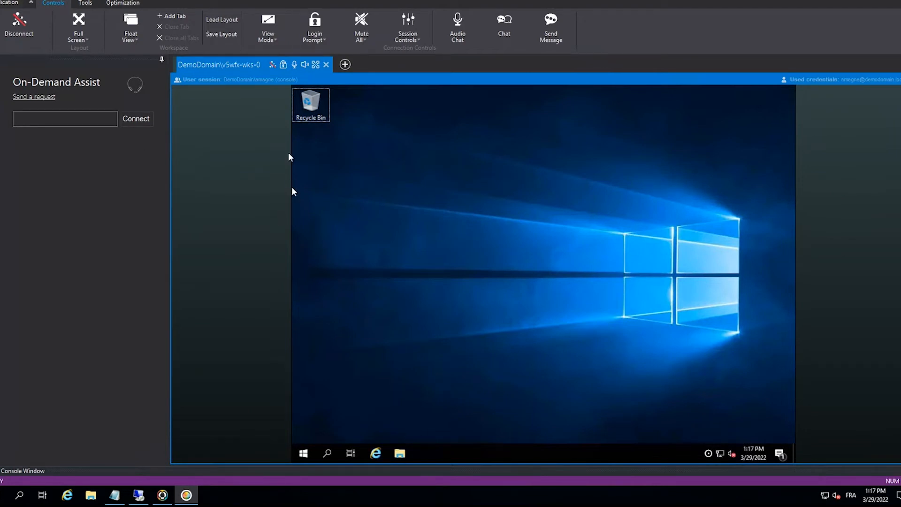
- Copy the web link for an On-Demand Assist request to the clipboard and dismiss the confirmation
{"action": "left_click", "coordinate": [88, 116]}
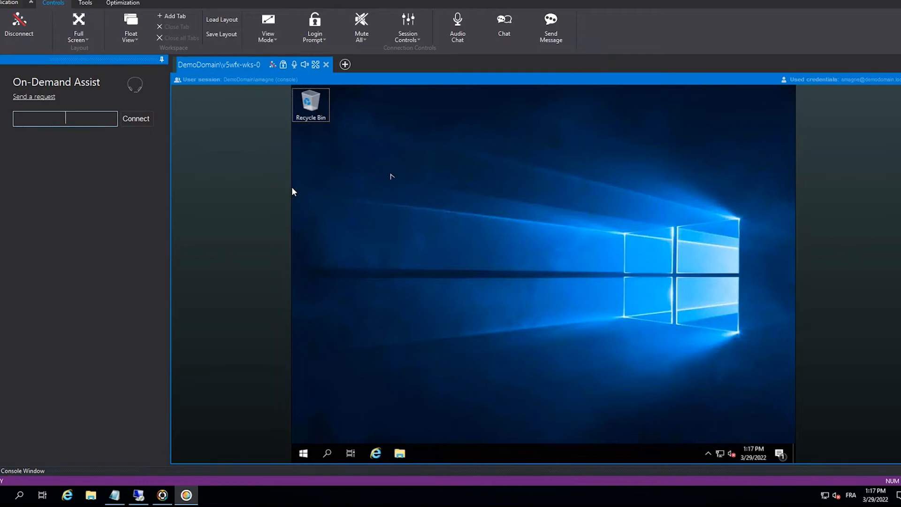
{"action": "left_click", "coordinate": [391, 174]}
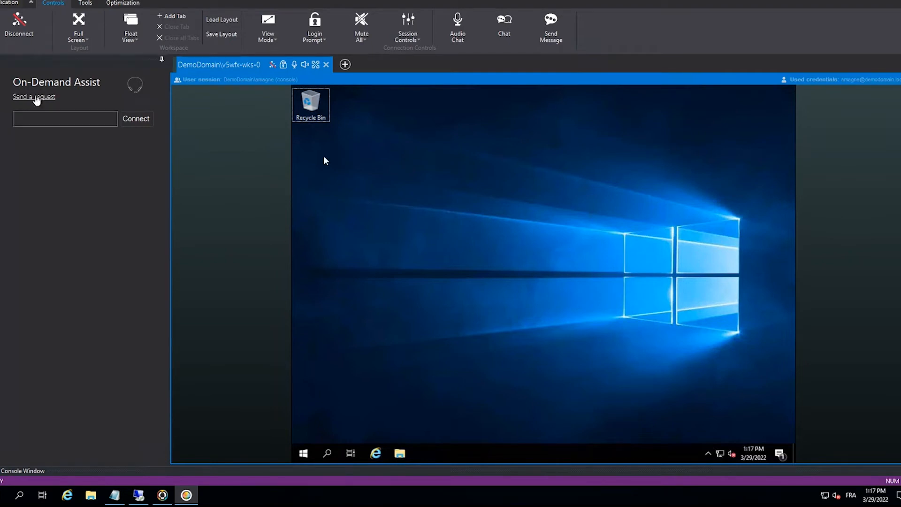
{"action": "left_click", "coordinate": [36, 99]}
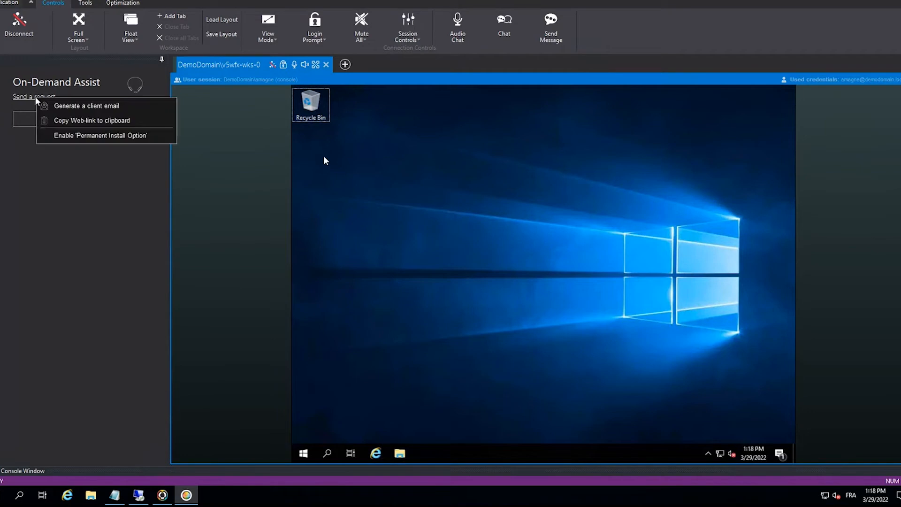
{"action": "left_click", "coordinate": [84, 122]}
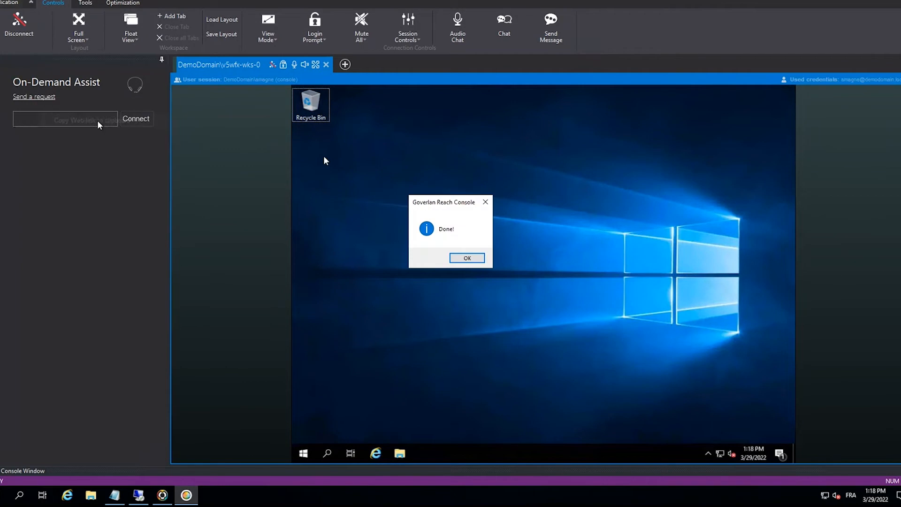
{"action": "left_click", "coordinate": [479, 259]}
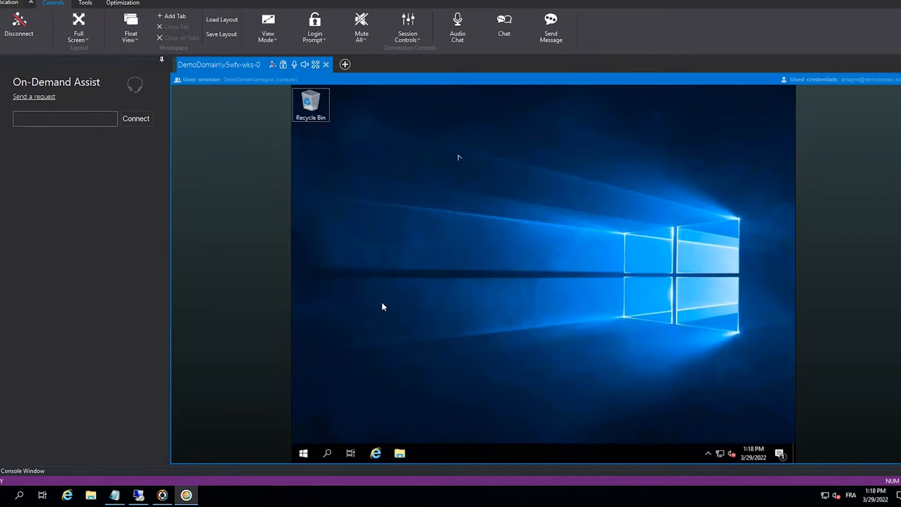
- Close the Remote Control session for v5wfx-wks-0 and return to the workstation's entries in the TestUsers list
{"action": "left_click", "coordinate": [325, 65]}
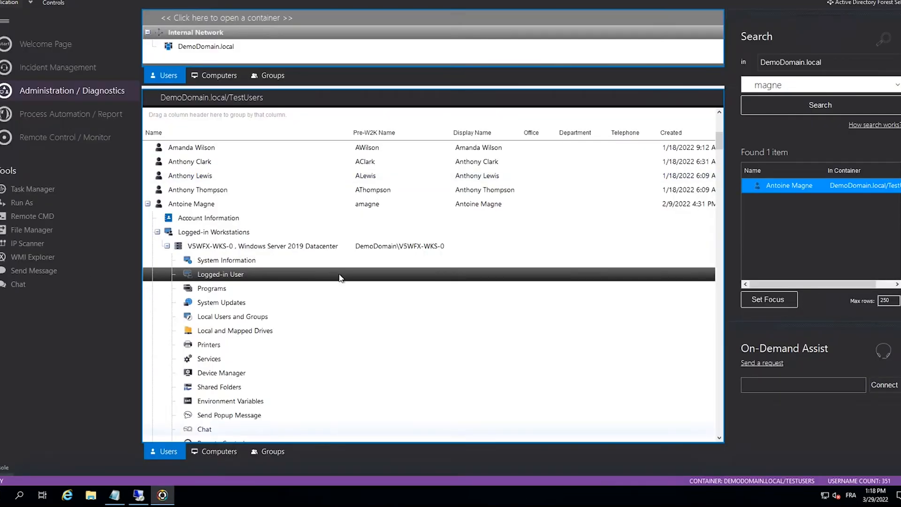
{"action": "scroll", "coordinate": [252, 306], "scroll_direction": "up", "scroll_amount": 1}
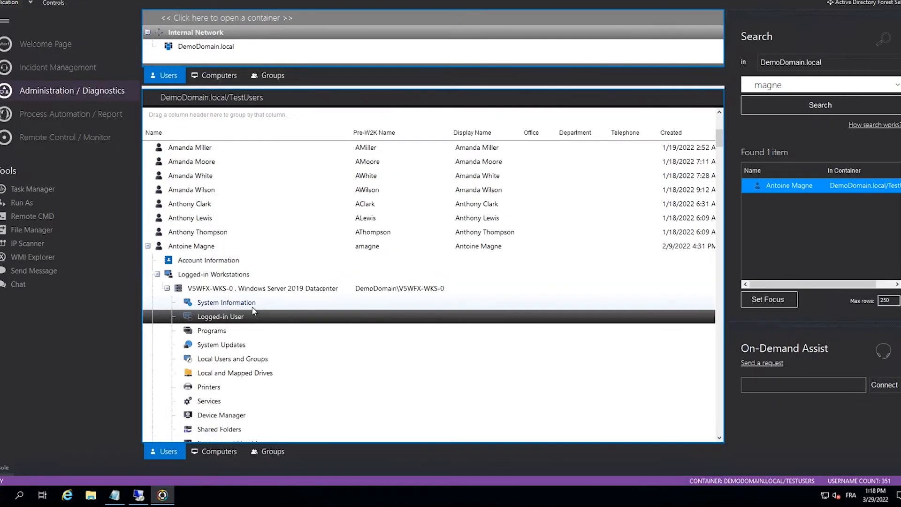
{"action": "scroll", "coordinate": [252, 310], "scroll_direction": "down", "scroll_amount": 2}
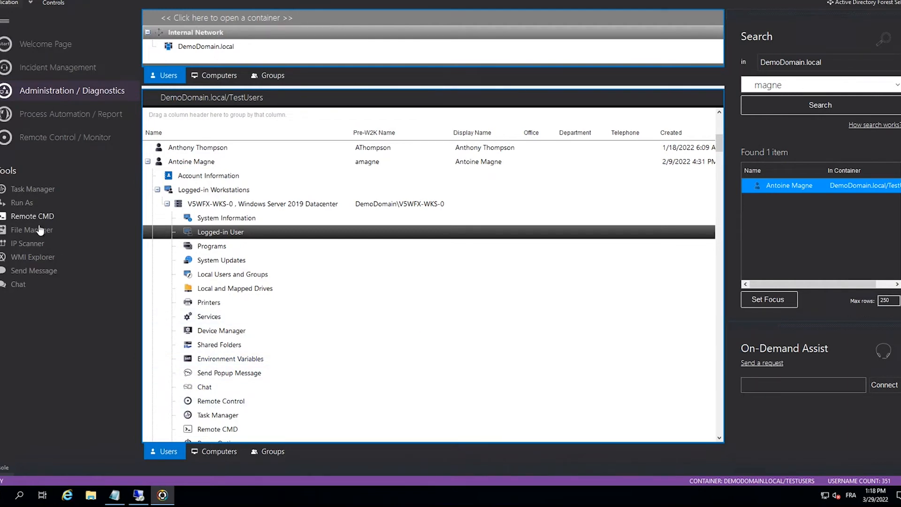
- Start a popup message and add machines 10.0.0.245 and 10.0.0.246 as its recipients
{"action": "left_click", "coordinate": [32, 271]}
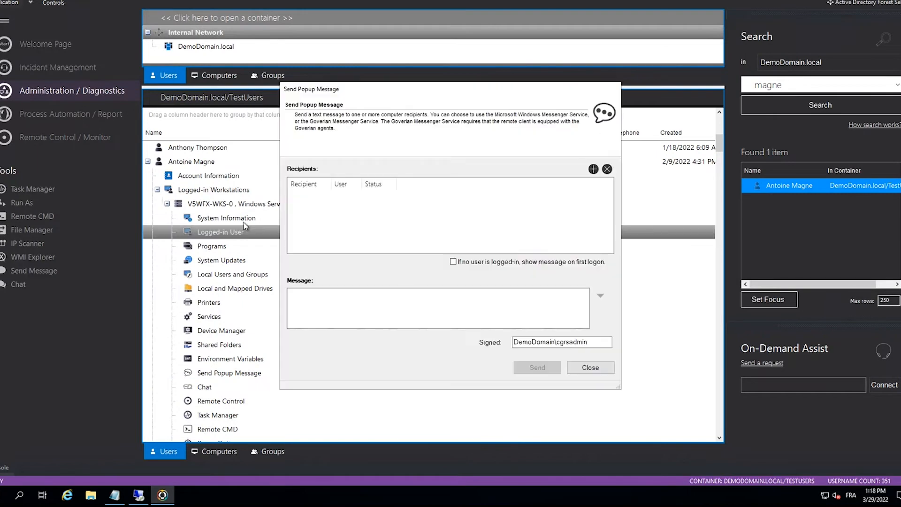
{"action": "left_click", "coordinate": [593, 169]}
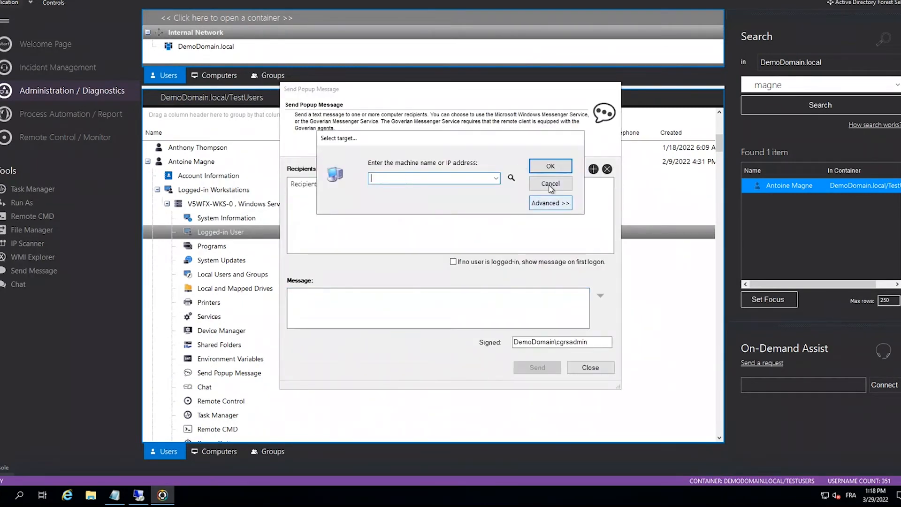
{"action": "left_click", "coordinate": [495, 178]}
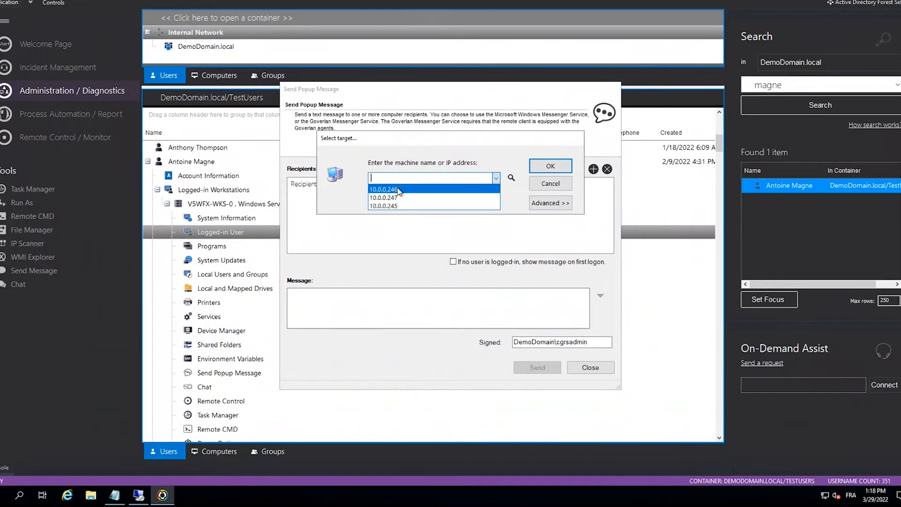
{"action": "left_click", "coordinate": [398, 207]}
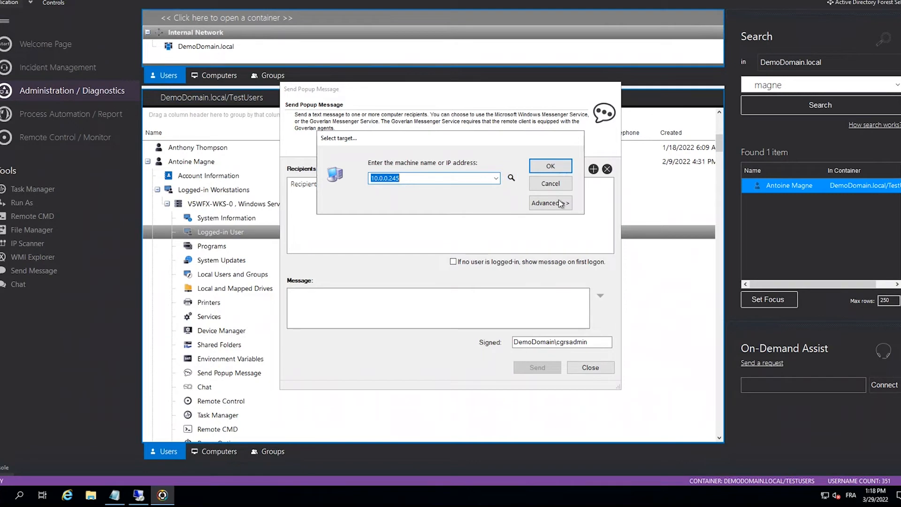
{"action": "left_click", "coordinate": [546, 167]}
{"action": "left_click", "coordinate": [594, 169]}
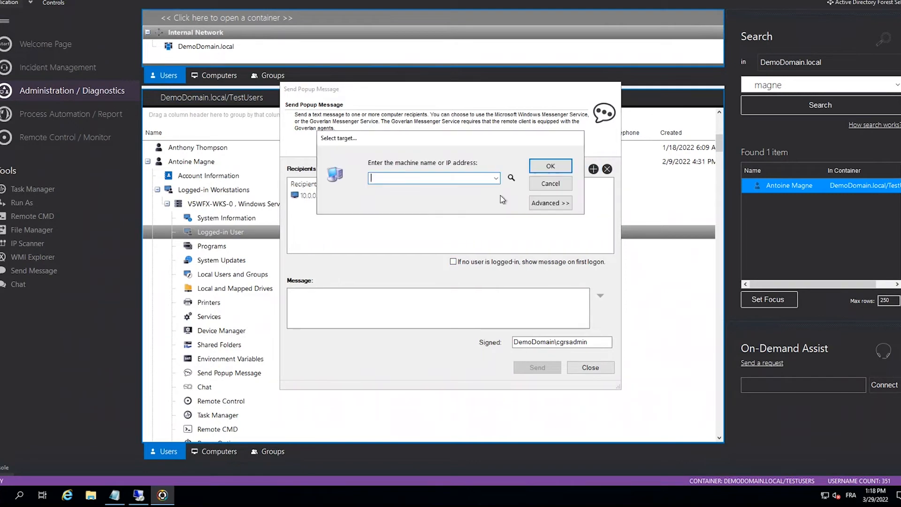
{"action": "left_click", "coordinate": [495, 178]}
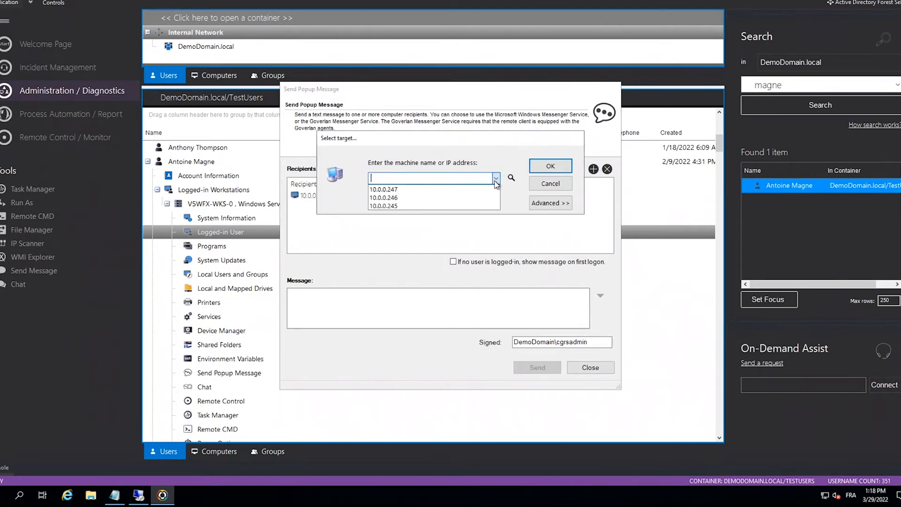
{"action": "left_click", "coordinate": [454, 202]}
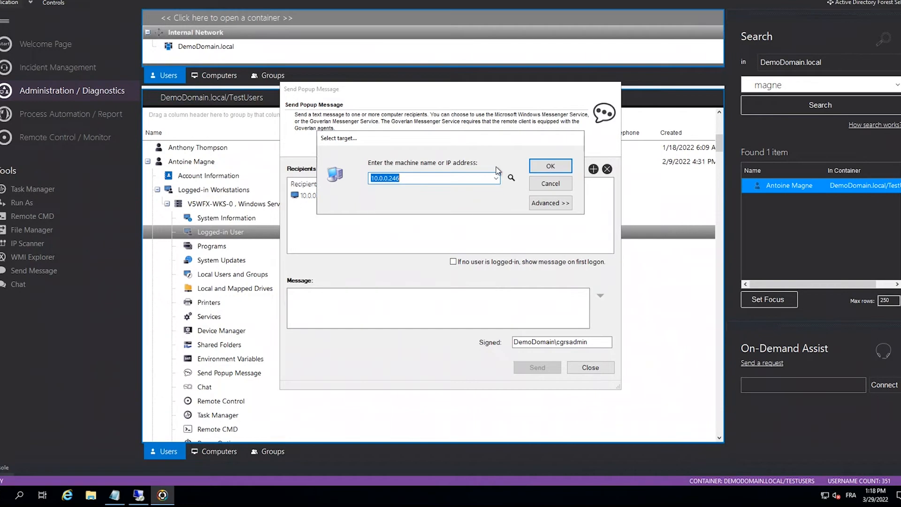
{"action": "left_click", "coordinate": [550, 166]}
- Write the popup message text "Mise ajour Office veuillez redemarrer votre outllok"
{"action": "left_click", "coordinate": [422, 306]}
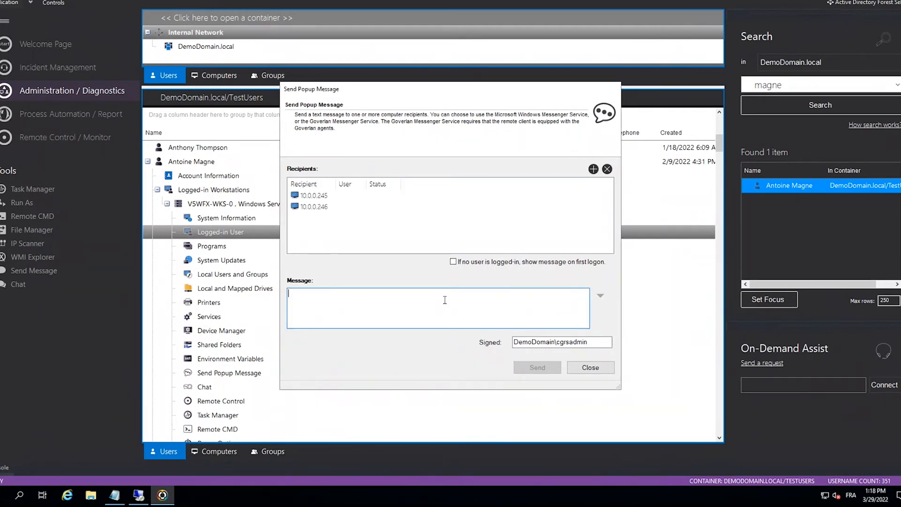
{"action": "type", "text": "Mis"}
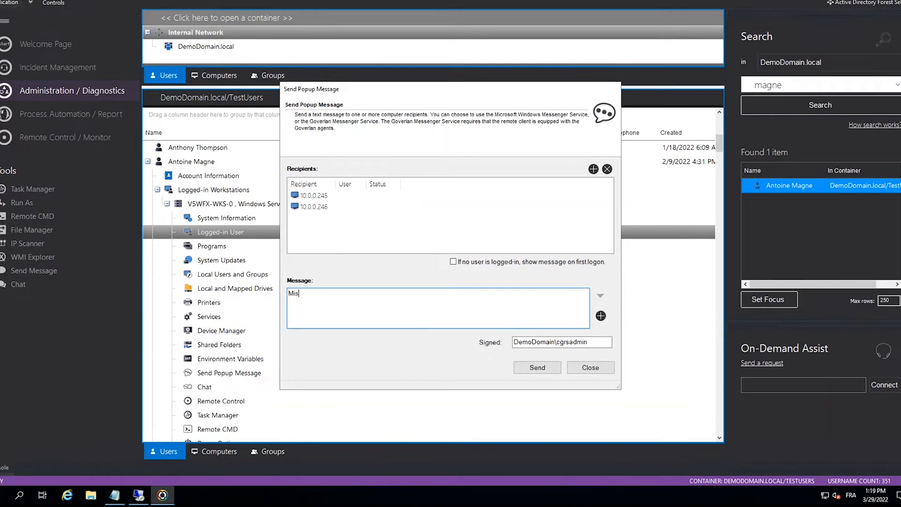
{"action": "type", "text": "e ajour Office veuillez redemarrer vos p"}
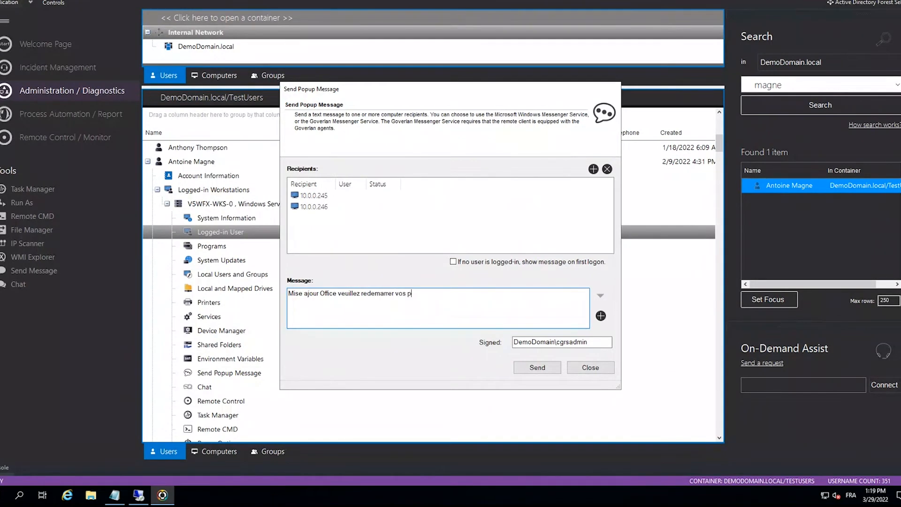
{"action": "key", "text": "BackSpace"}
{"action": "key", "text": "BackSpace"}
{"action": "key", "text": "BackSpace"}
{"action": "type", "text": "tre outllok"}
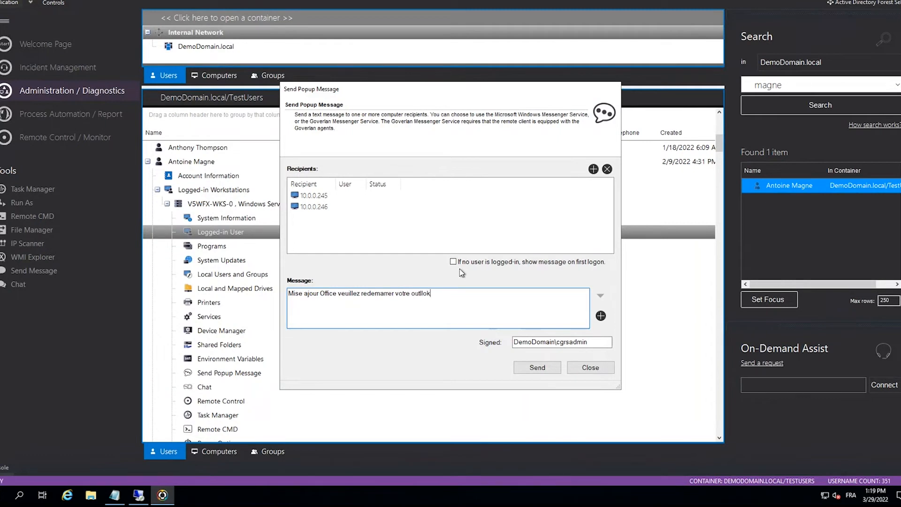
- Send the popup message to both recipients, dismiss the received copy, and close the message dialog
{"action": "left_click", "coordinate": [538, 372]}
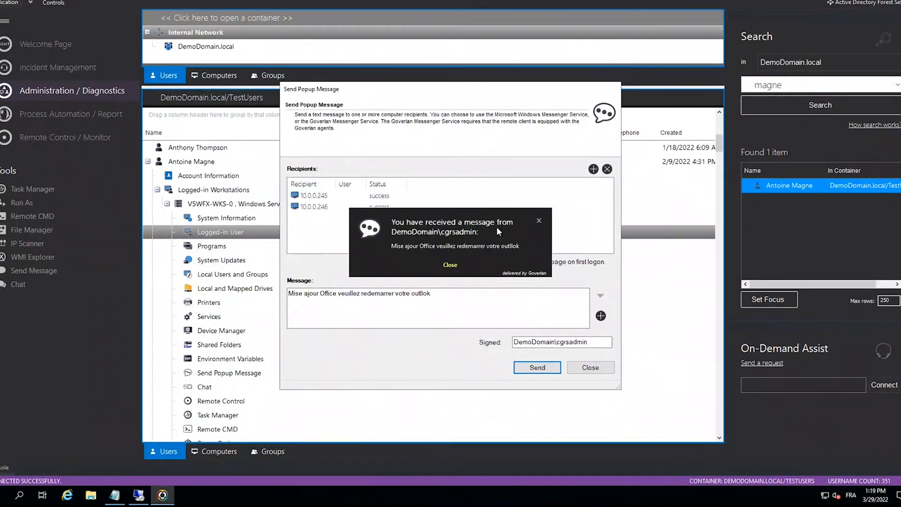
{"action": "left_click", "coordinate": [539, 220]}
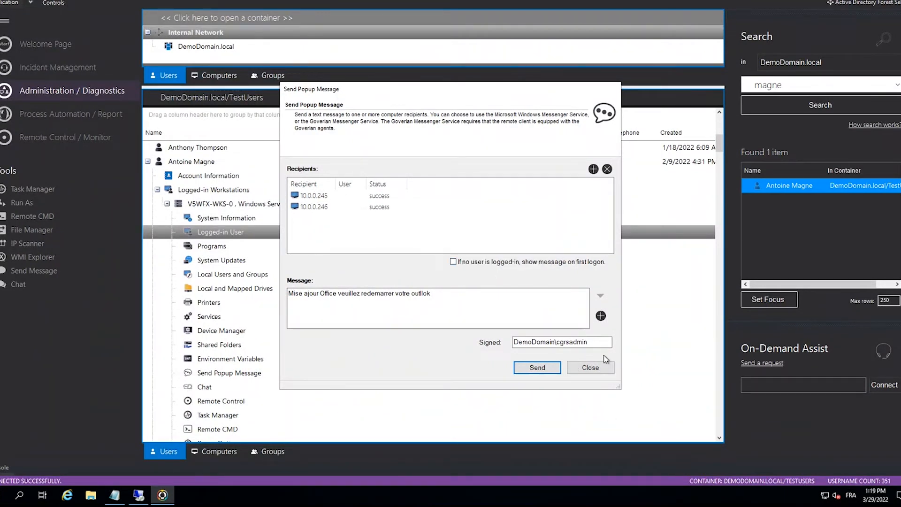
{"action": "left_click", "coordinate": [590, 368]}
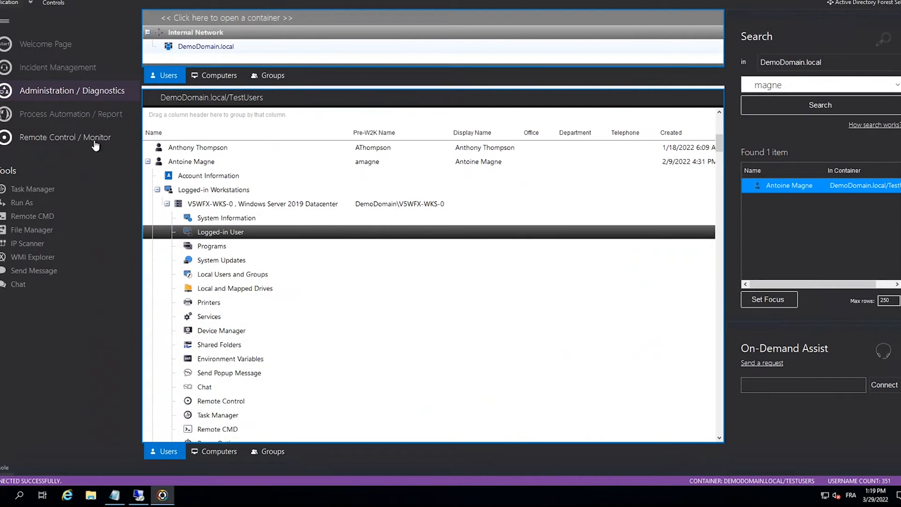
- View the run statistics of the Install Notepad++ process automation and close its window
{"action": "left_click", "coordinate": [75, 117]}
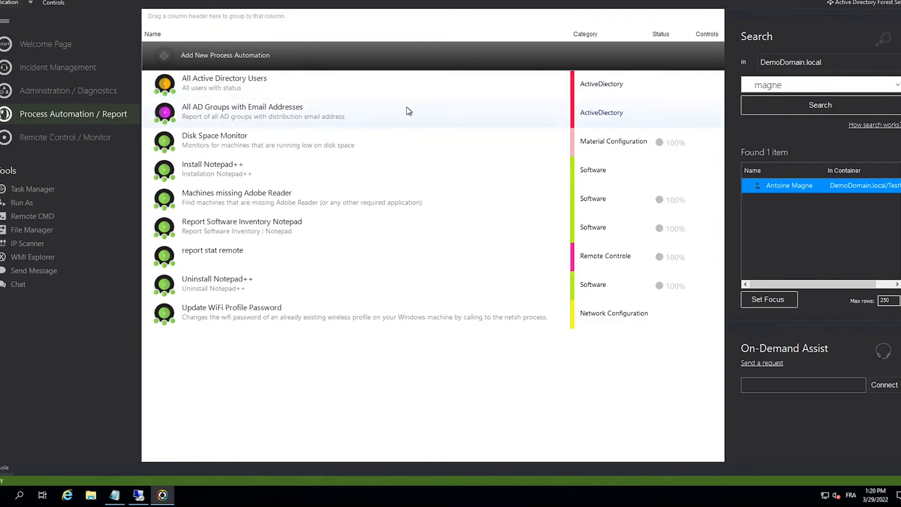
{"action": "double_click", "coordinate": [292, 176]}
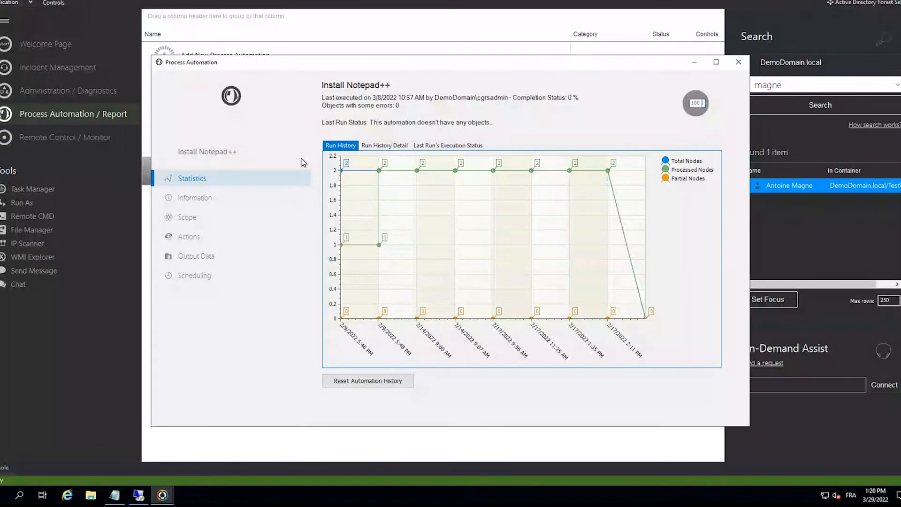
{"action": "left_click", "coordinate": [744, 62]}
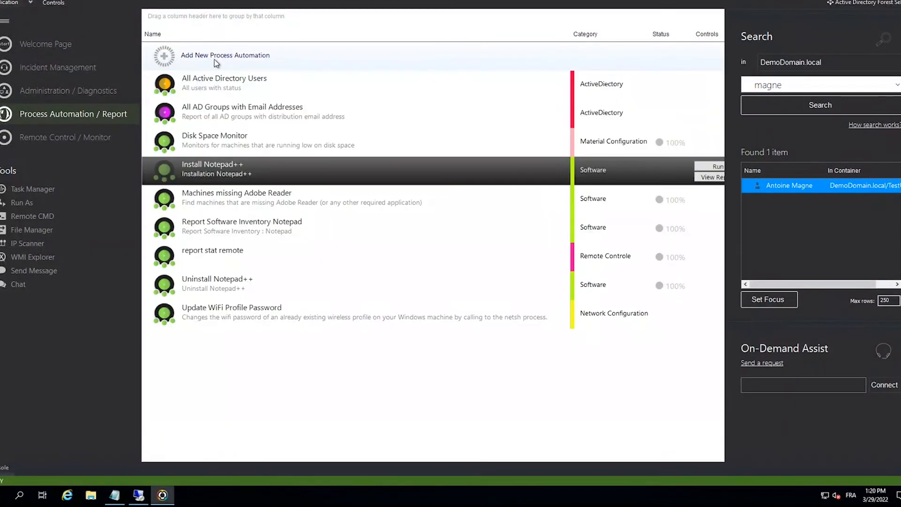
- Create a new process automation named "Installation VLC" in the Software category and proceed to its scope
{"action": "left_click", "coordinate": [226, 55]}
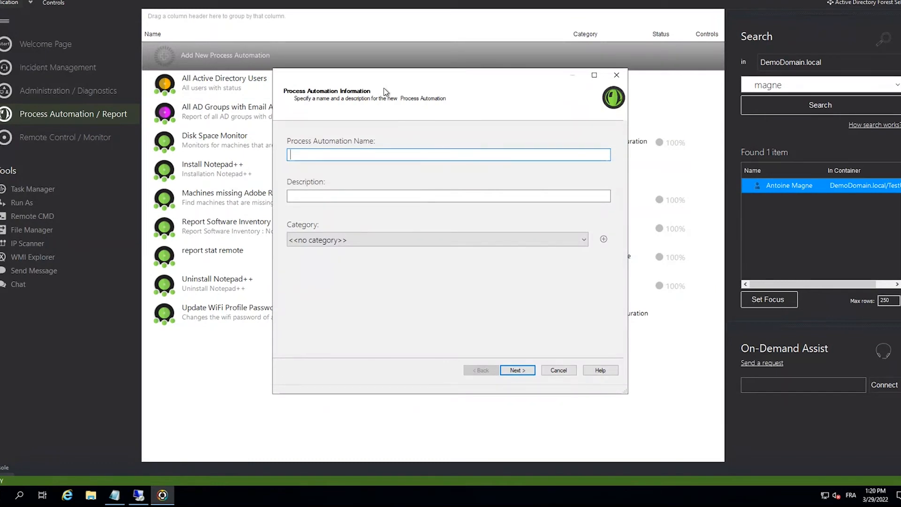
{"action": "type", "text": "Installation VLC"}
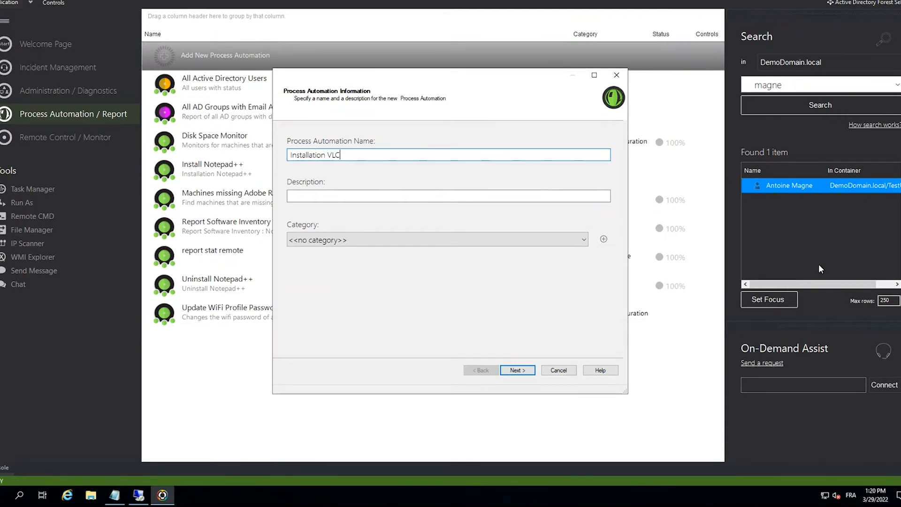
{"action": "left_click", "coordinate": [373, 243]}
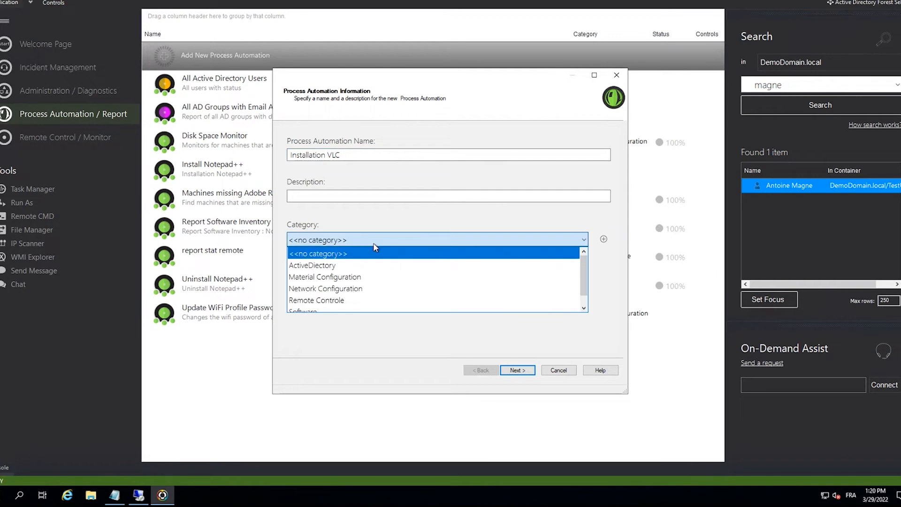
{"action": "scroll", "coordinate": [358, 282], "scroll_direction": "down", "scroll_amount": 1}
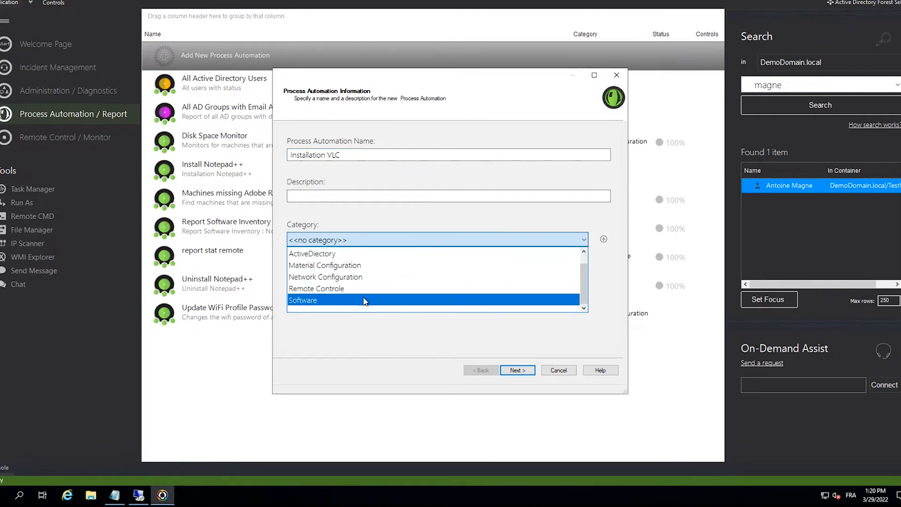
{"action": "left_click", "coordinate": [365, 301]}
{"action": "left_click", "coordinate": [516, 371]}
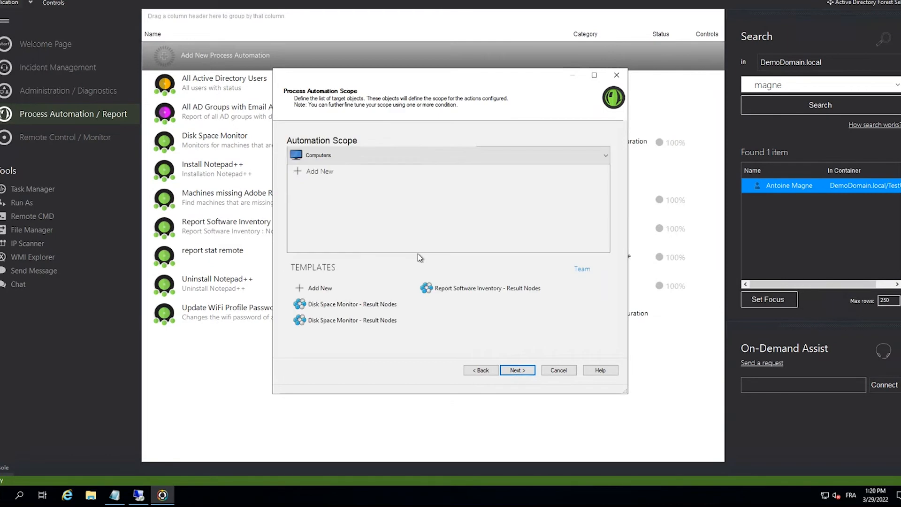
- Add a computer scope for the VLC automation that targets the TestComputers container of DemoDomain.local
{"action": "left_click", "coordinate": [333, 180]}
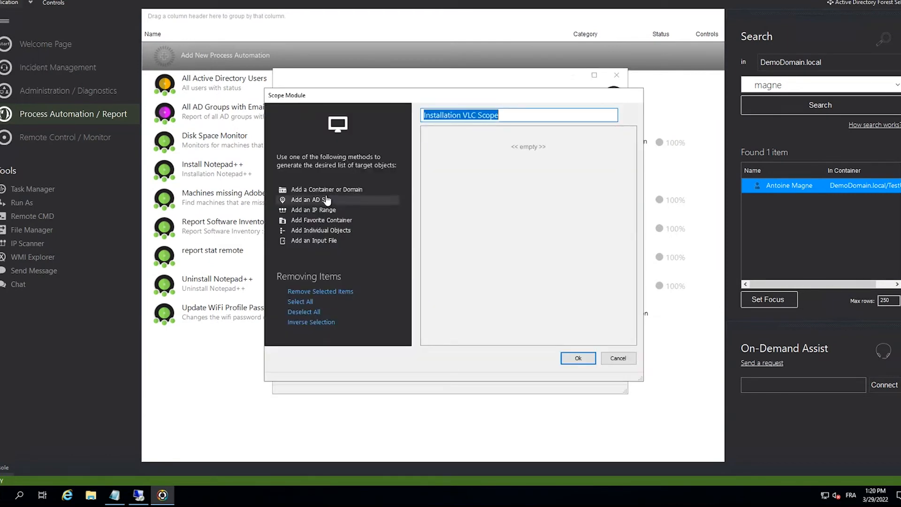
{"action": "left_click", "coordinate": [328, 191]}
{"action": "double_click", "coordinate": [399, 129]}
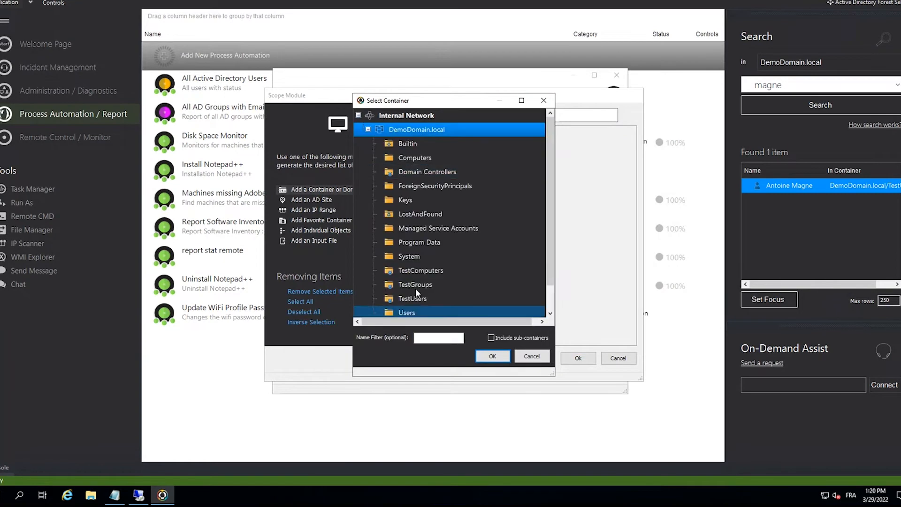
{"action": "left_click", "coordinate": [419, 271]}
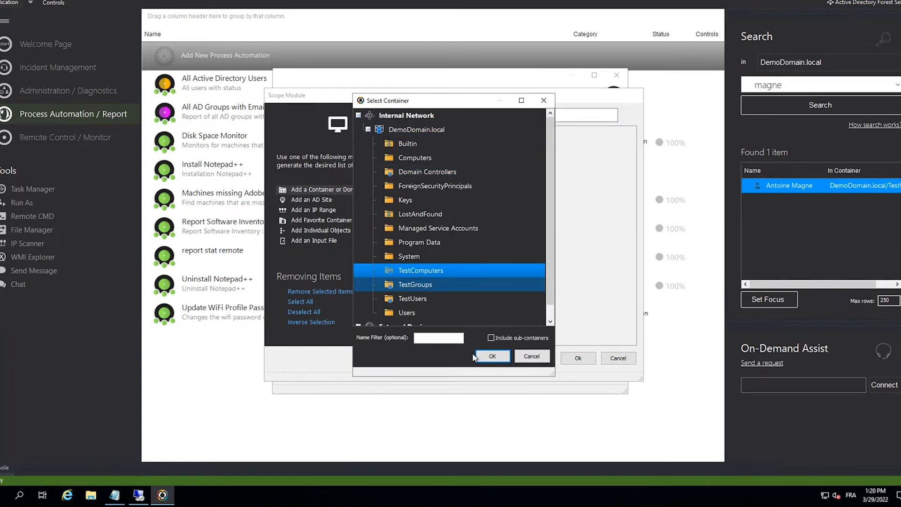
{"action": "left_click", "coordinate": [491, 356]}
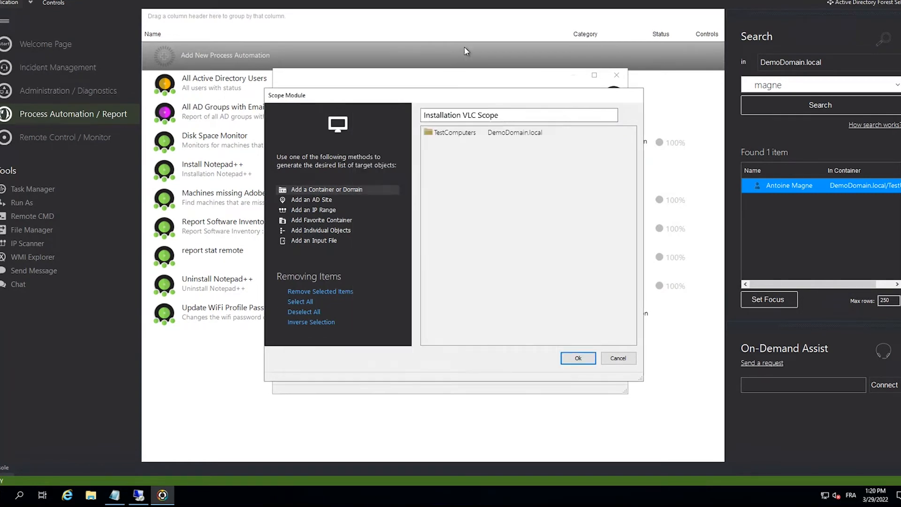
{"action": "left_click", "coordinate": [578, 358]}
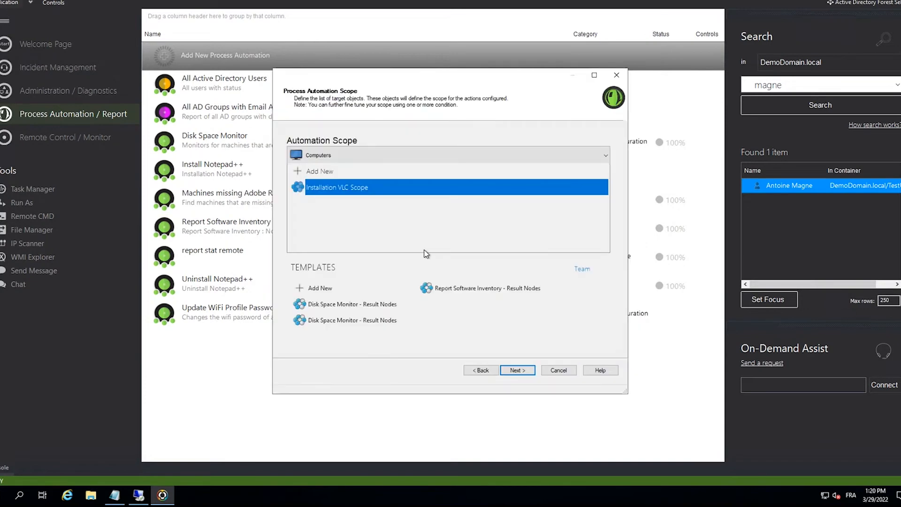
- Proceed to the automation actions and add a new action that executes Install MSI package from Software Products
{"action": "left_click", "coordinate": [518, 370]}
{"action": "left_click", "coordinate": [310, 172]}
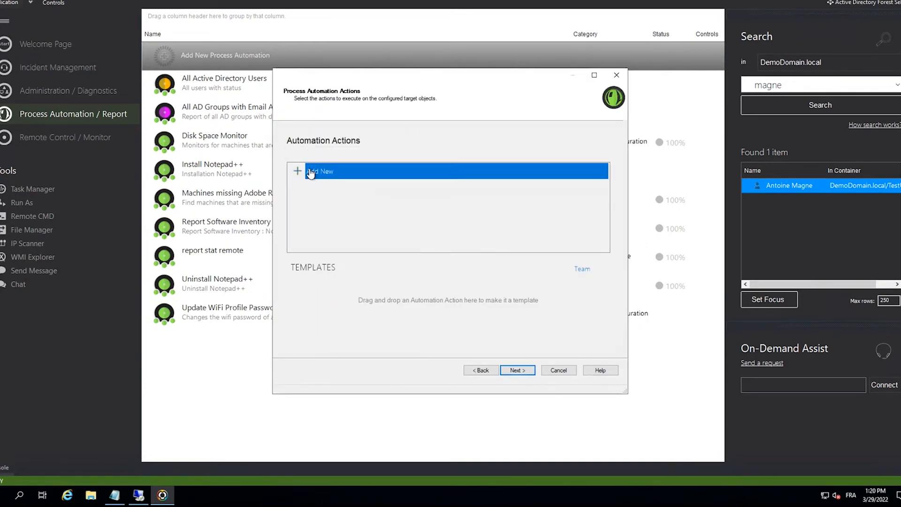
{"action": "double_click", "coordinate": [310, 172]}
{"action": "left_click", "coordinate": [285, 124]}
{"action": "mouse_move", "coordinate": [329, 136]}
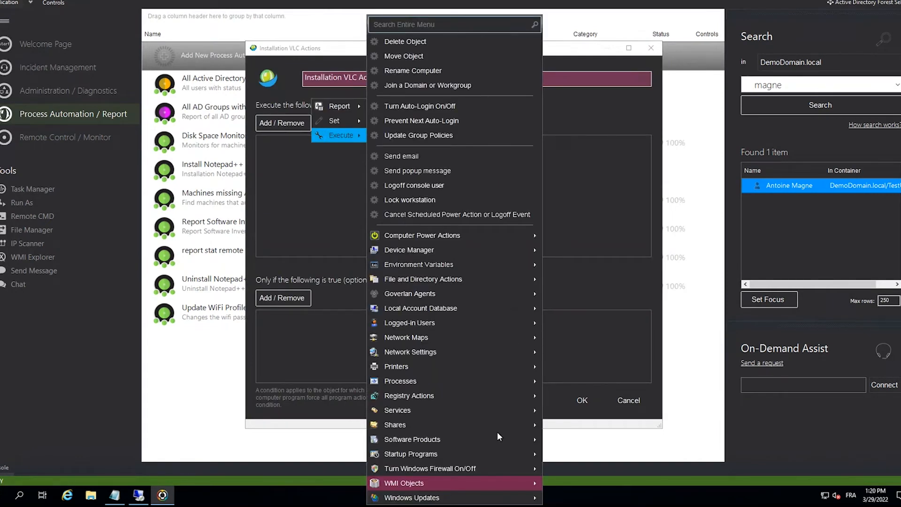
{"action": "mouse_move", "coordinate": [450, 442]}
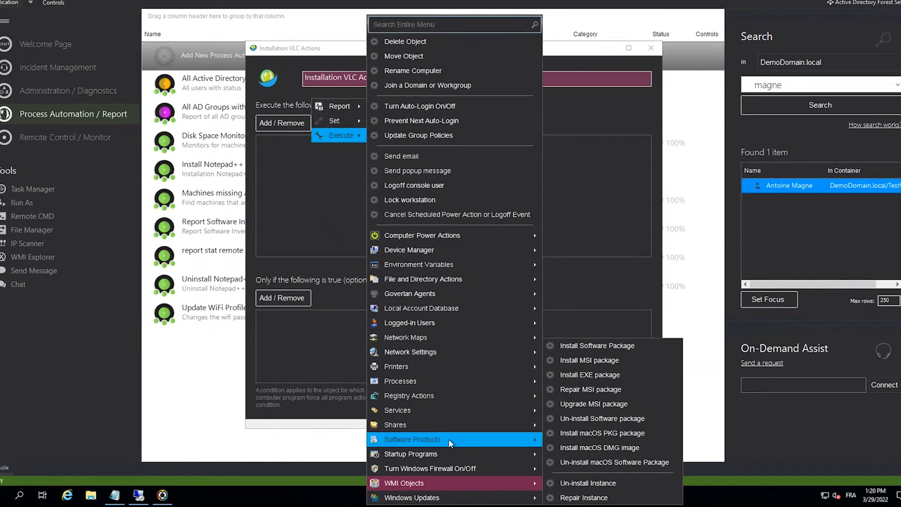
{"action": "left_click", "coordinate": [610, 362]}
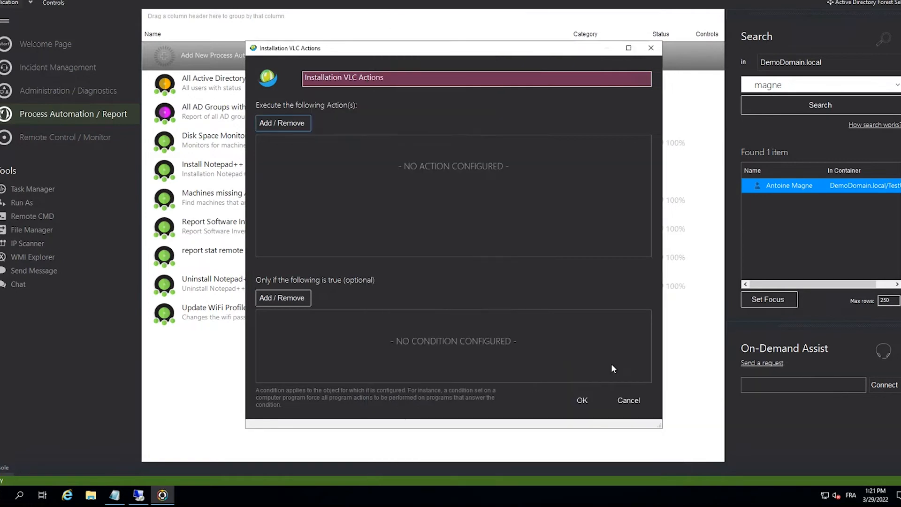
- Set the MSI package location to the vlc-3.0.8-win64 installer in Downloads, leave Options blank, and save the action
{"action": "left_click", "coordinate": [597, 204]}
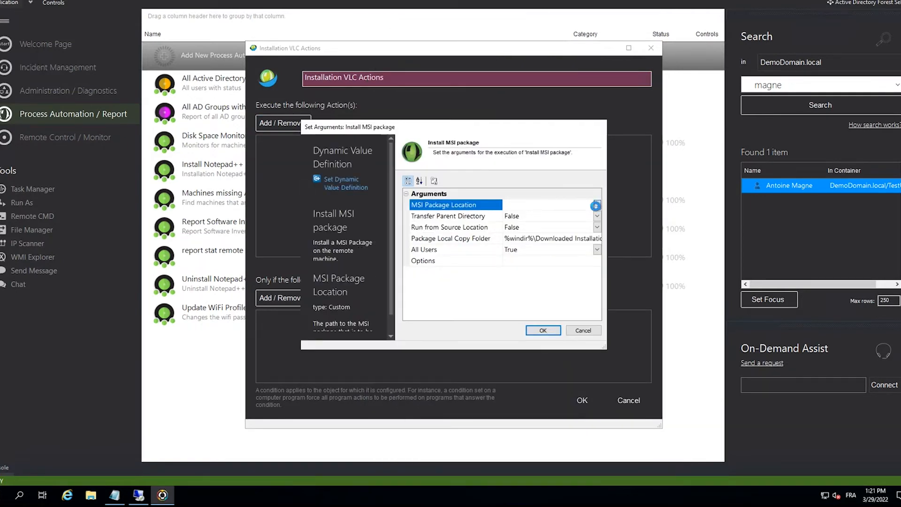
{"action": "double_click", "coordinate": [438, 294]}
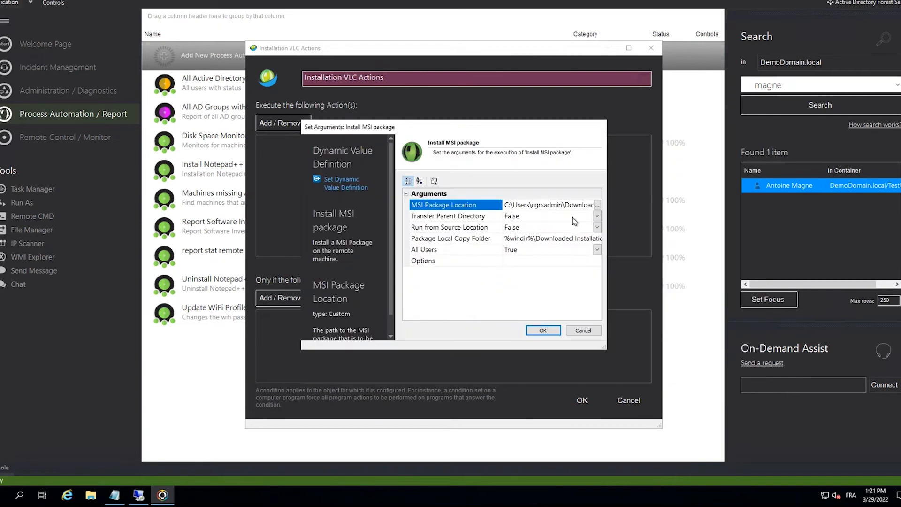
{"action": "left_click", "coordinate": [542, 262]}
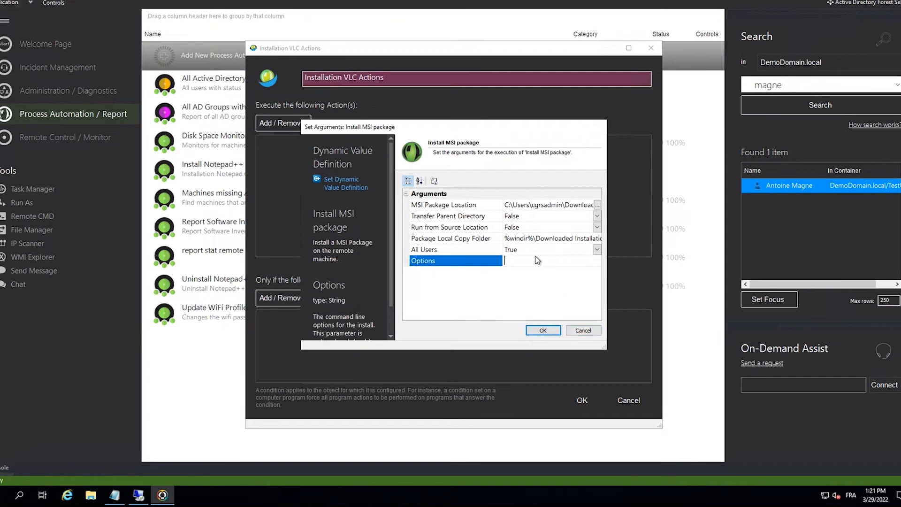
{"action": "left_click", "coordinate": [543, 330]}
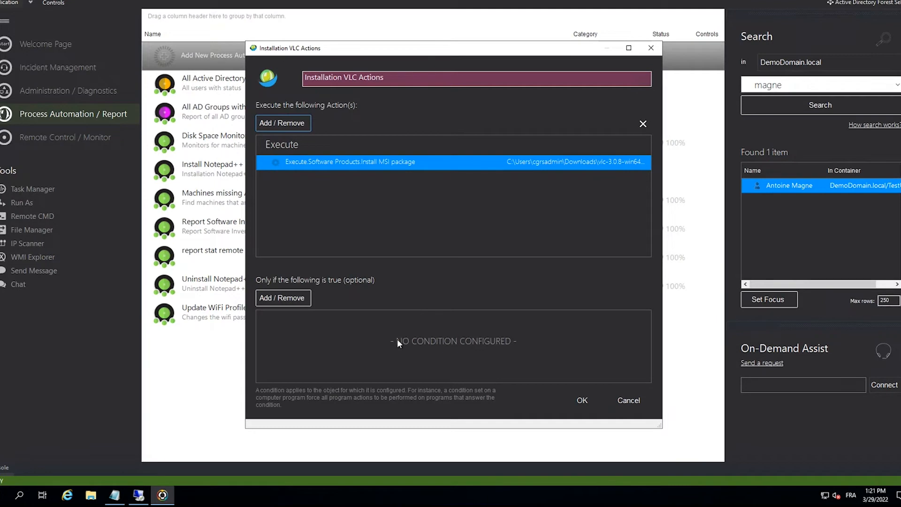
{"action": "left_click", "coordinate": [573, 405]}
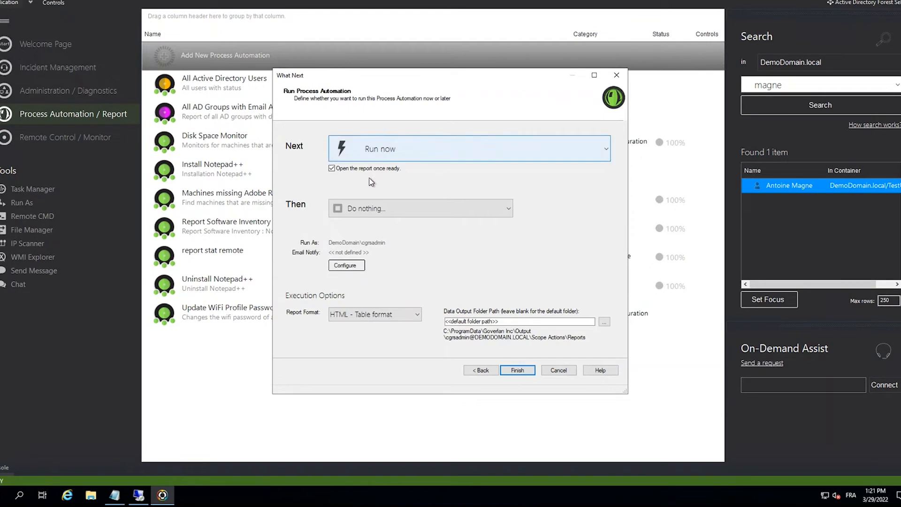
- Keep the Installation VLC automation set to Run now and finish the wizard to launch it
{"action": "left_click", "coordinate": [394, 151]}
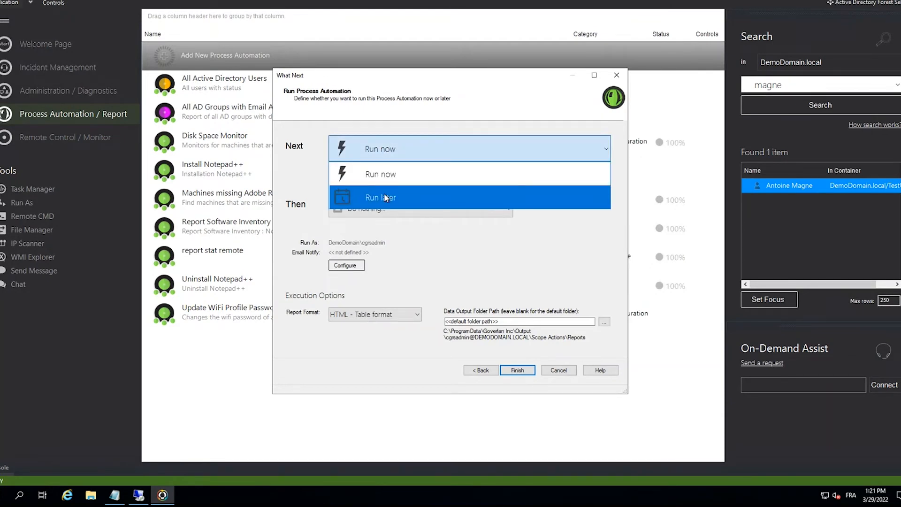
{"action": "left_click", "coordinate": [413, 242]}
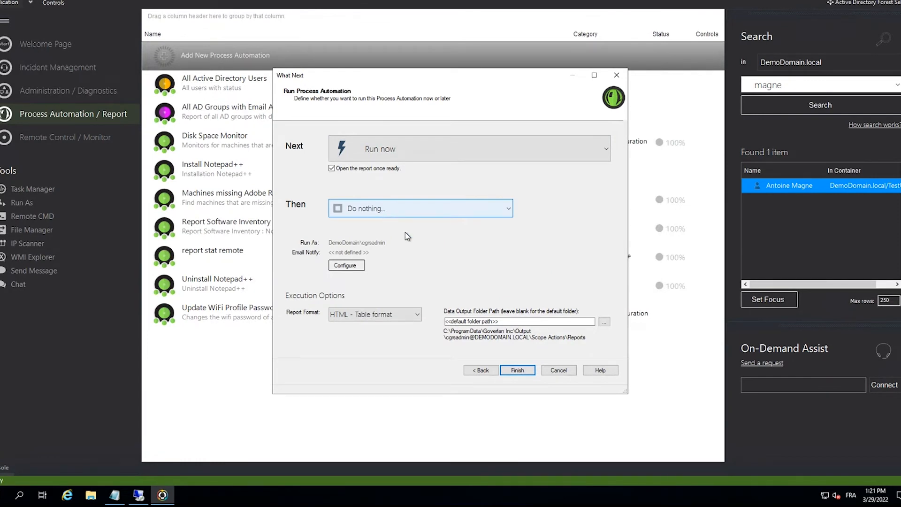
{"action": "left_click", "coordinate": [512, 371]}
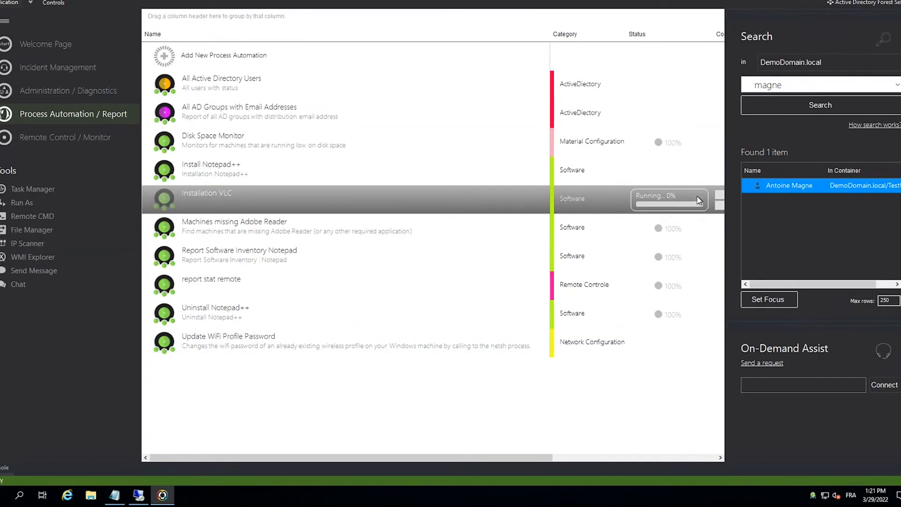
- Examine the Run a new process arguments in the Update WiFi Profile Password automation's actions, and close its windows
{"action": "double_click", "coordinate": [357, 340]}
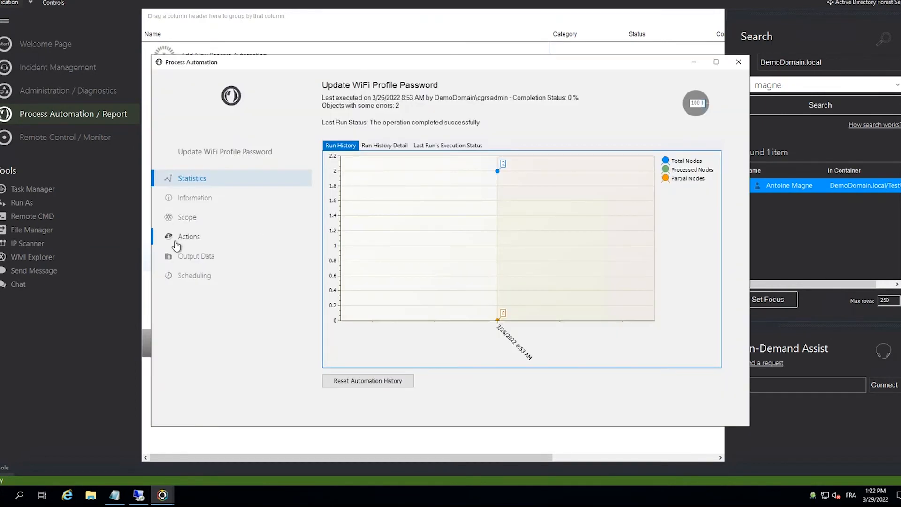
{"action": "left_click", "coordinate": [177, 243]}
{"action": "left_click", "coordinate": [373, 135]}
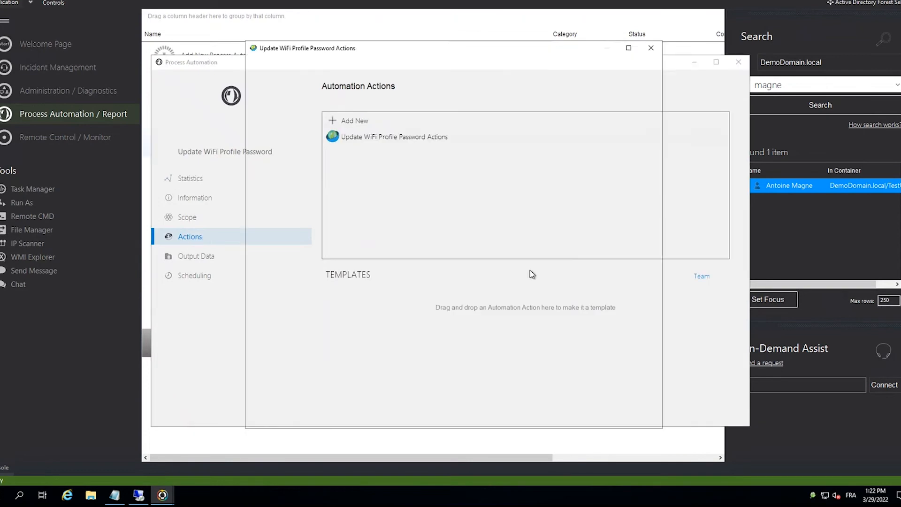
{"action": "left_click", "coordinate": [308, 163]}
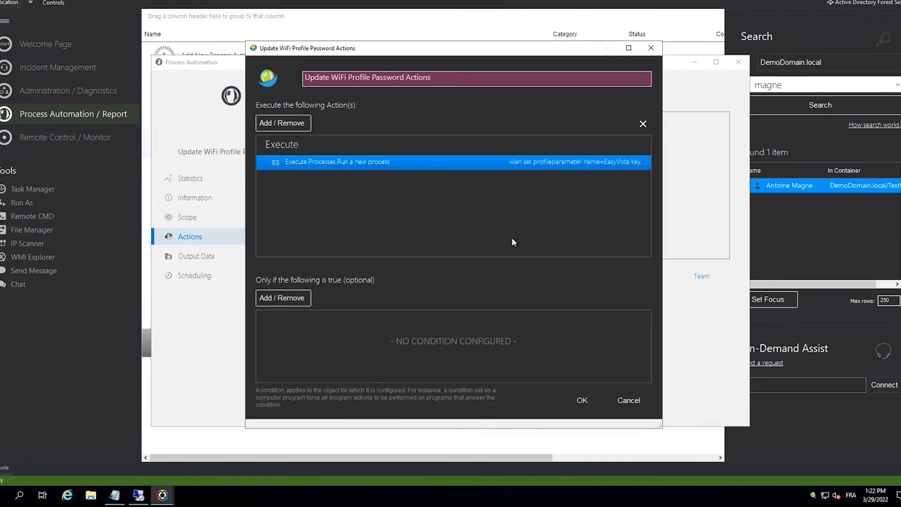
{"action": "double_click", "coordinate": [570, 162]}
{"action": "left_click", "coordinate": [517, 206]}
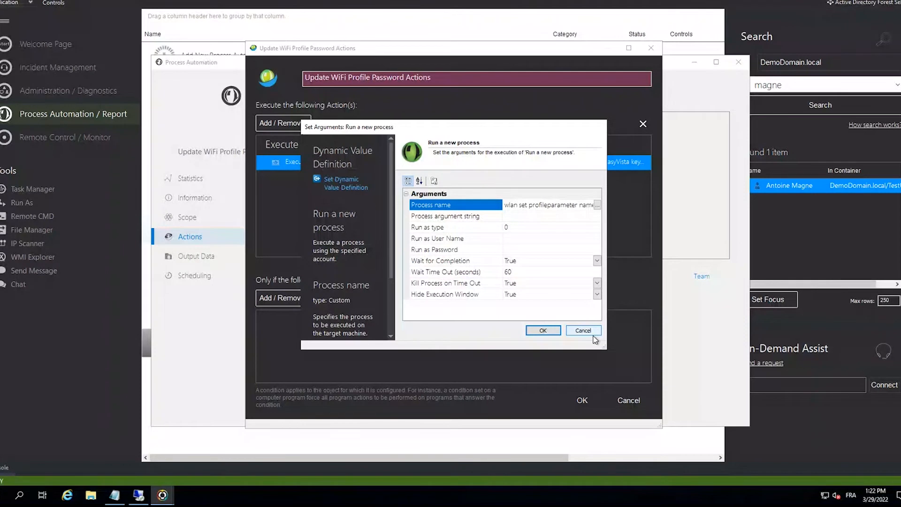
{"action": "left_click_drag", "start_coordinate": [544, 205], "coordinate": [708, 206]}
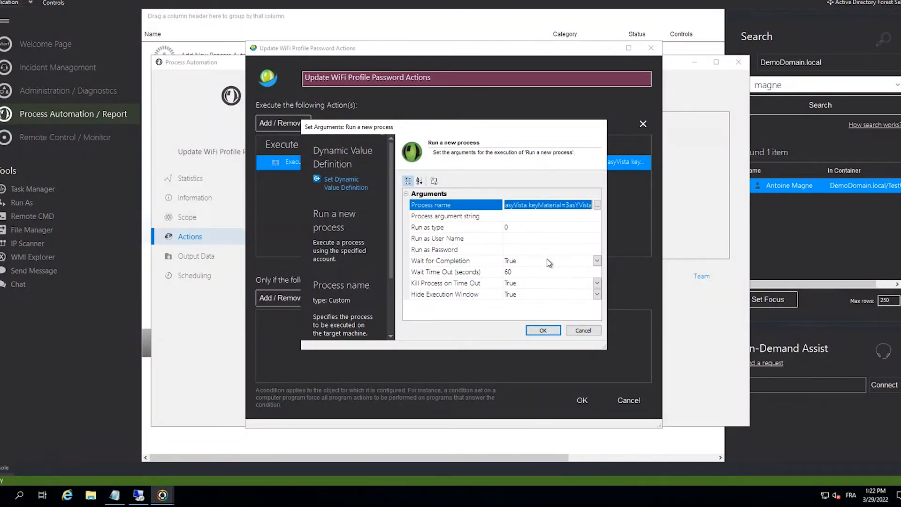
{"action": "left_click", "coordinate": [543, 329]}
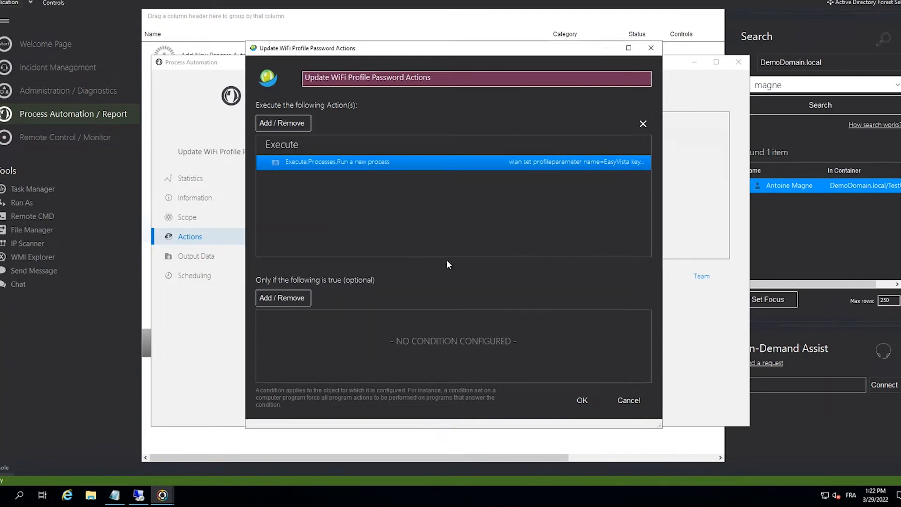
{"action": "left_click", "coordinate": [582, 400]}
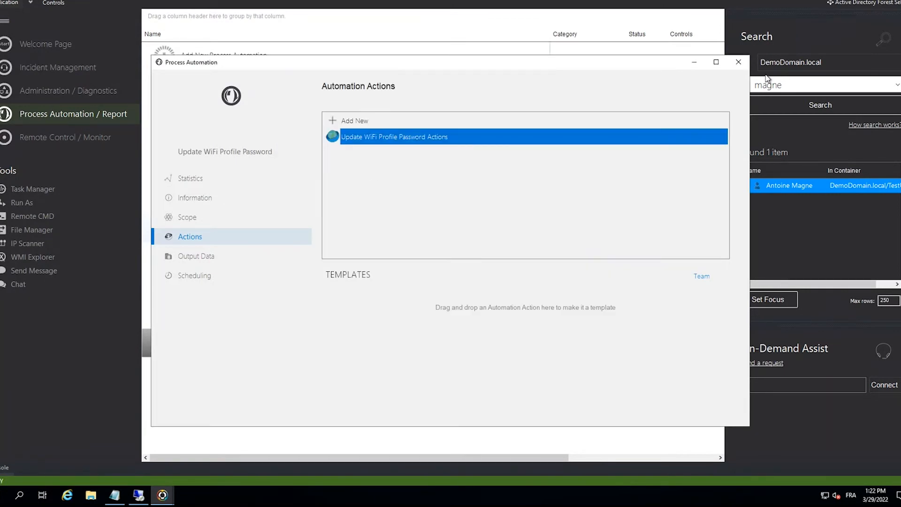
{"action": "left_click", "coordinate": [740, 63]}
{"action": "left_click", "coordinate": [433, 268]}
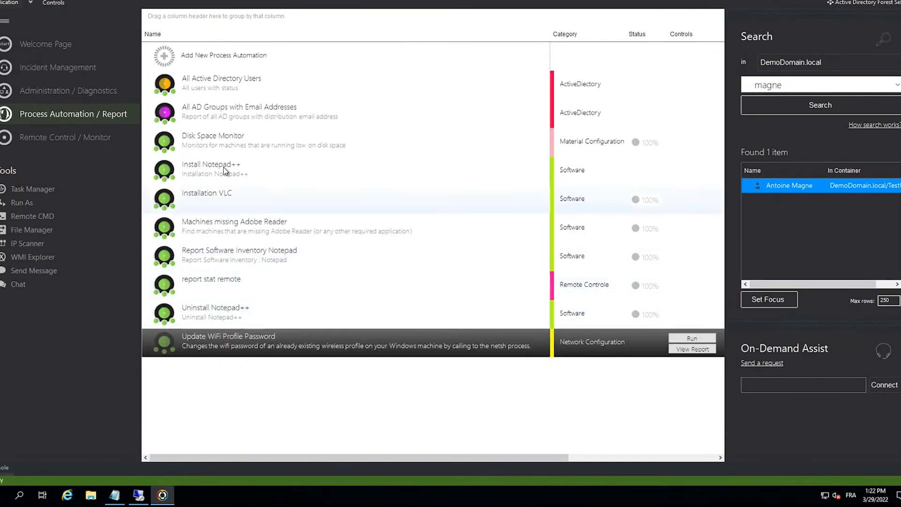
- View the execution report of the Installation VLC automation and close it
{"action": "left_click", "coordinate": [209, 205]}
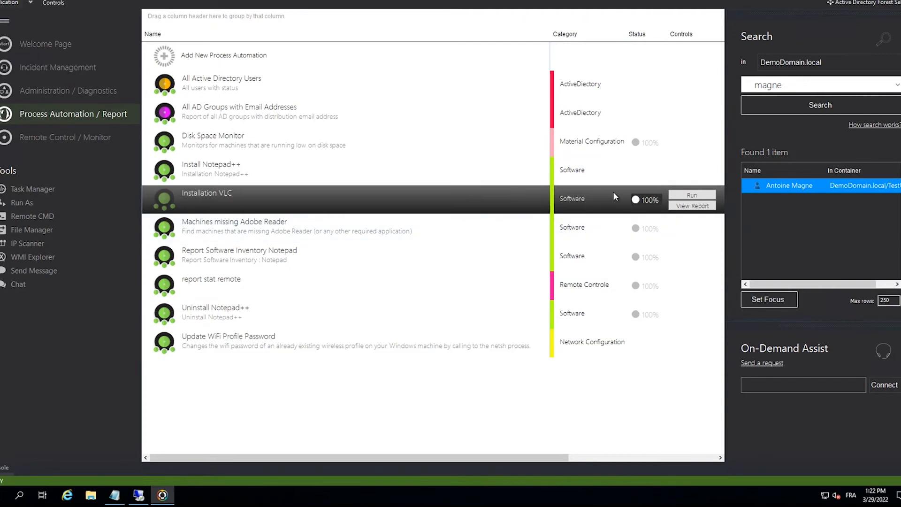
{"action": "left_click", "coordinate": [681, 207]}
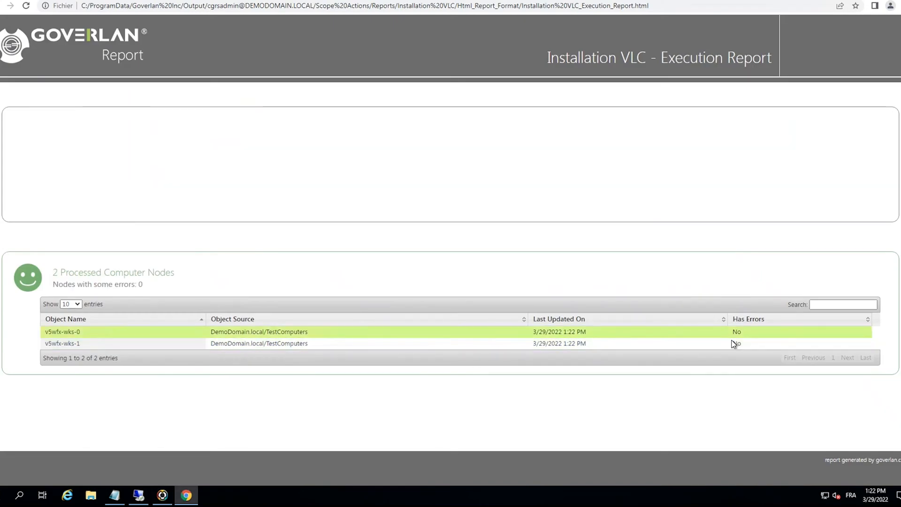
{"action": "left_click", "coordinate": [899, 1]}
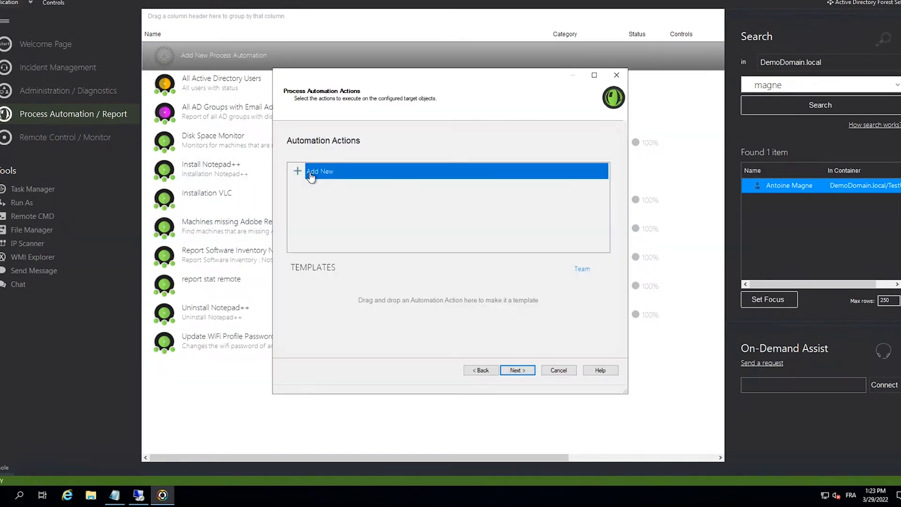
- Add a new action to the "VLC installé" automation that reports the Product Name of Software Products
{"action": "double_click", "coordinate": [307, 175]}
{"action": "left_click", "coordinate": [299, 126]}
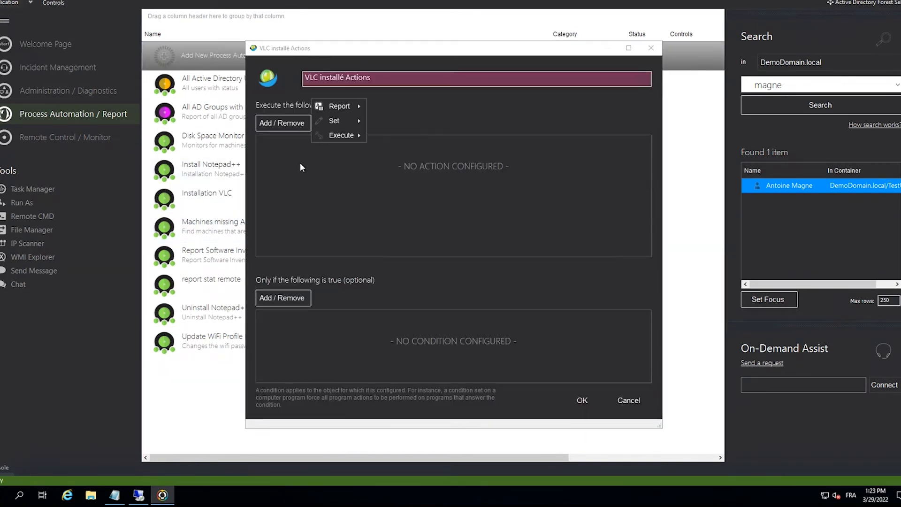
{"action": "mouse_move", "coordinate": [339, 106]}
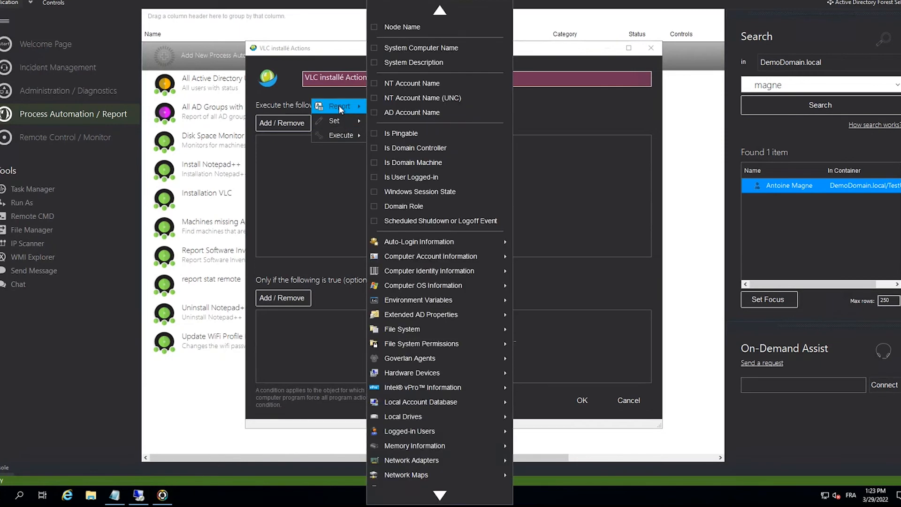
{"action": "mouse_move", "coordinate": [417, 475]}
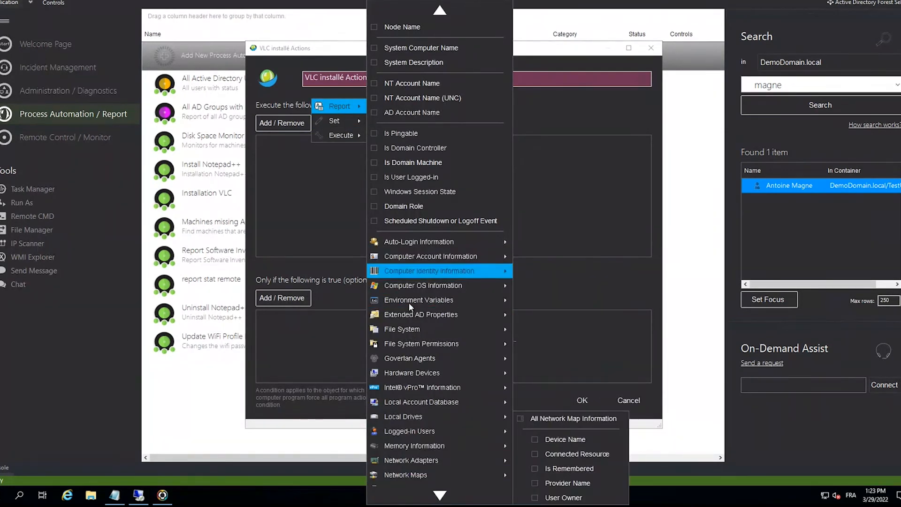
{"action": "scroll", "coordinate": [417, 387], "scroll_direction": "down", "scroll_amount": 5}
{"action": "mouse_move", "coordinate": [417, 376]}
{"action": "left_click", "coordinate": [537, 178]}
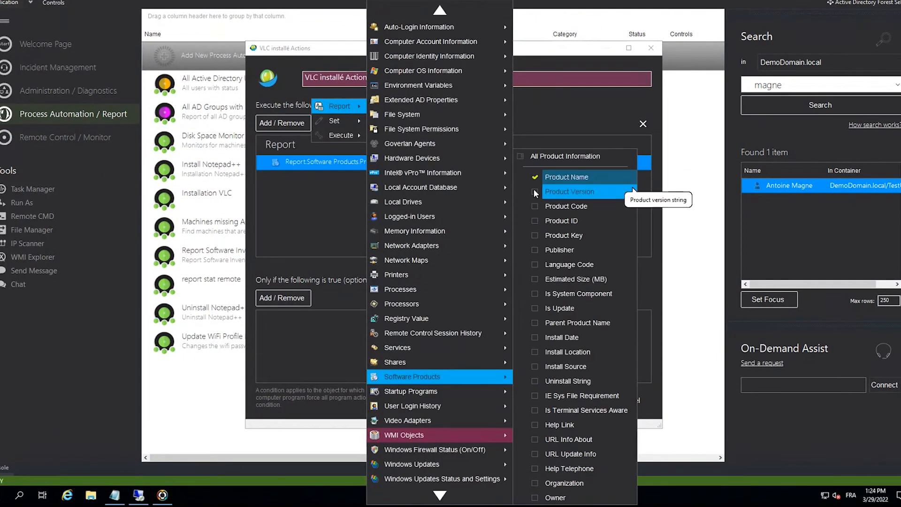
{"action": "left_click", "coordinate": [274, 204]}
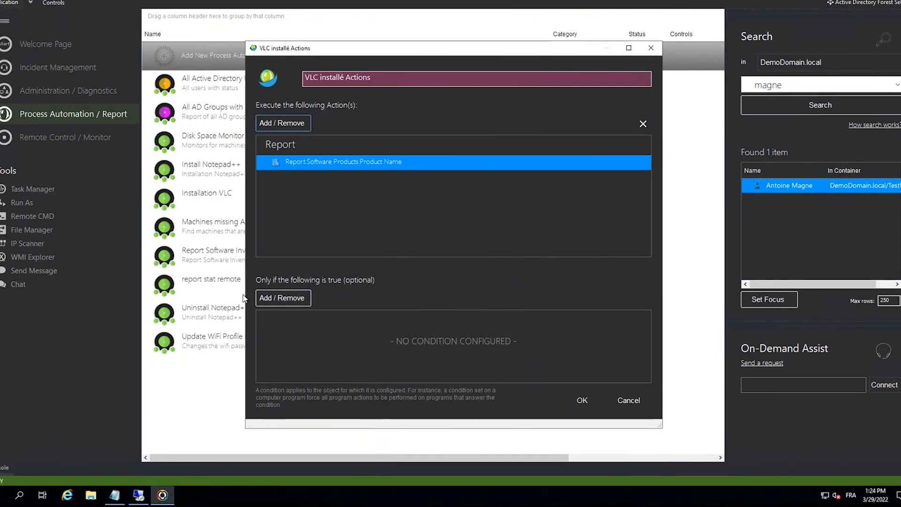
- Add an optional condition to the VLC installé action based on the Software Products Product Name
{"action": "left_click", "coordinate": [284, 299]}
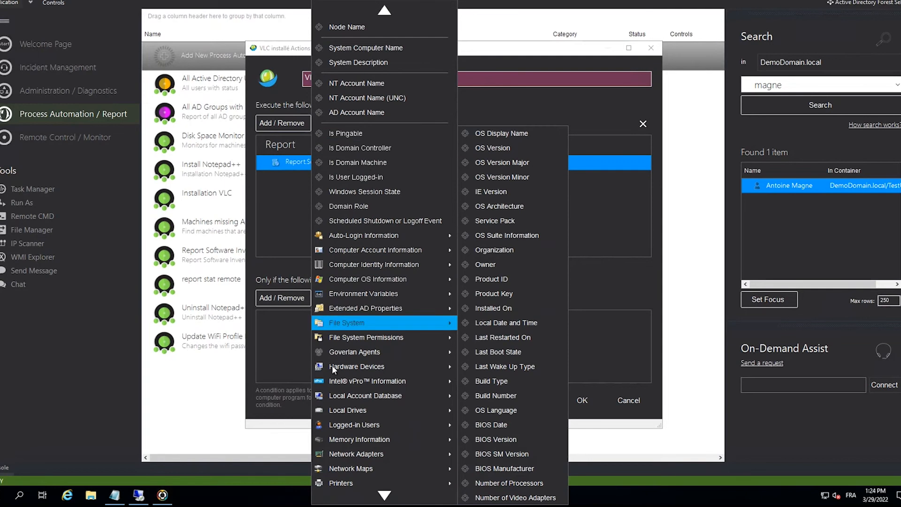
{"action": "mouse_move", "coordinate": [382, 497]}
{"action": "mouse_move", "coordinate": [365, 375]}
{"action": "left_click", "coordinate": [530, 201]}
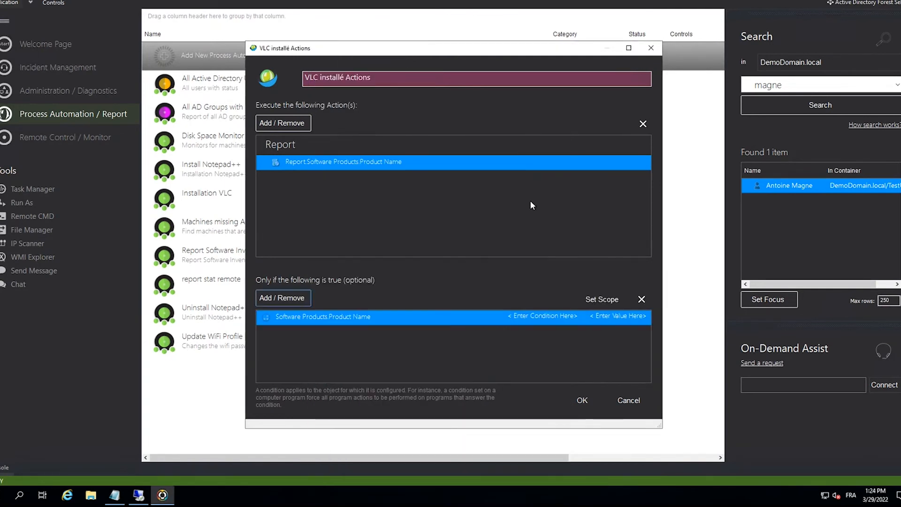
- Set the Software Products Product Name condition to Contains with the value VLC
{"action": "left_click", "coordinate": [567, 318]}
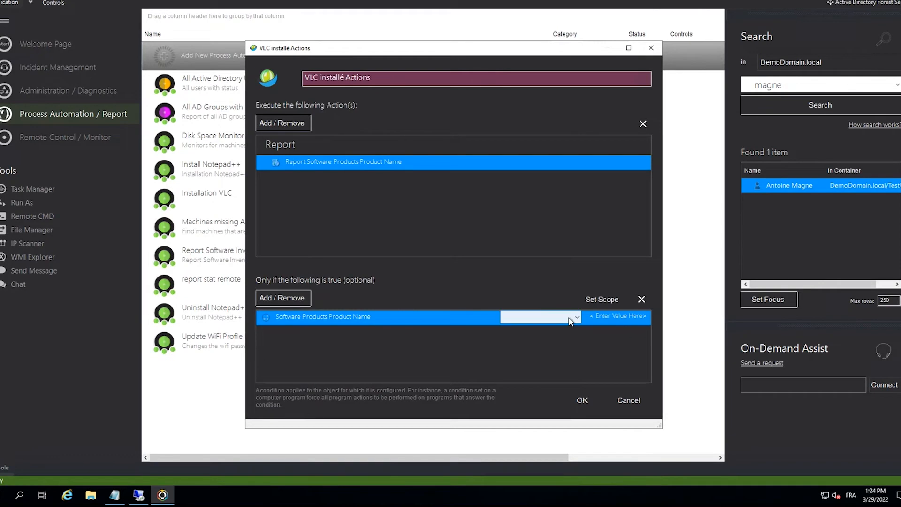
{"action": "left_click", "coordinate": [568, 318]}
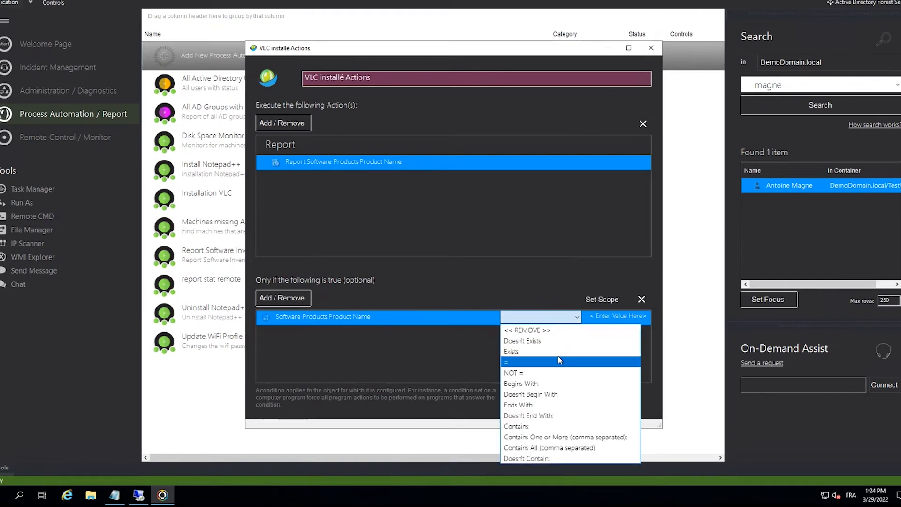
{"action": "left_click", "coordinate": [558, 426]}
{"action": "left_click", "coordinate": [607, 317]}
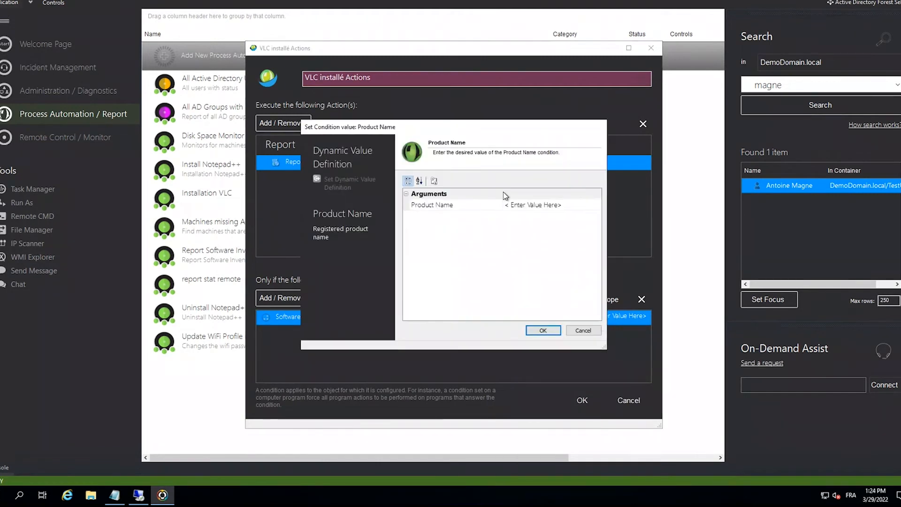
{"action": "double_click", "coordinate": [531, 206]}
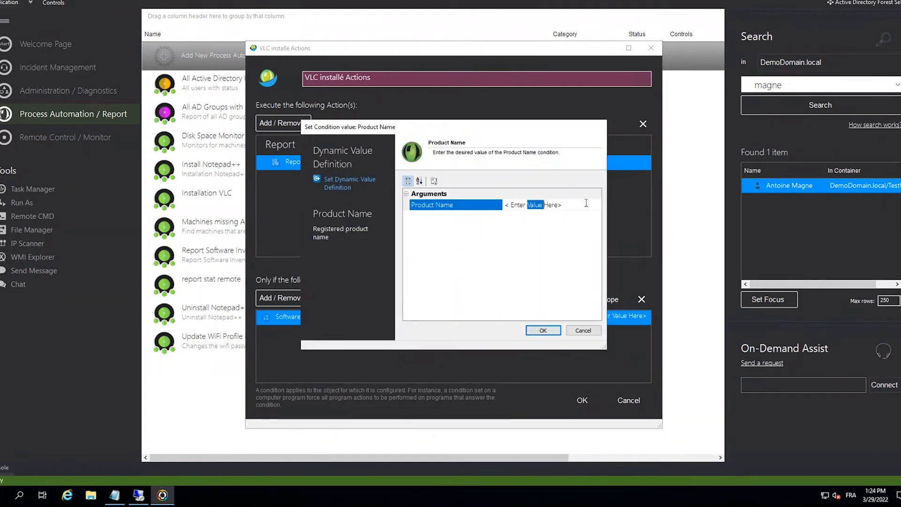
{"action": "key", "text": "ctrl+a"}
{"action": "type", "text": "VLC"}
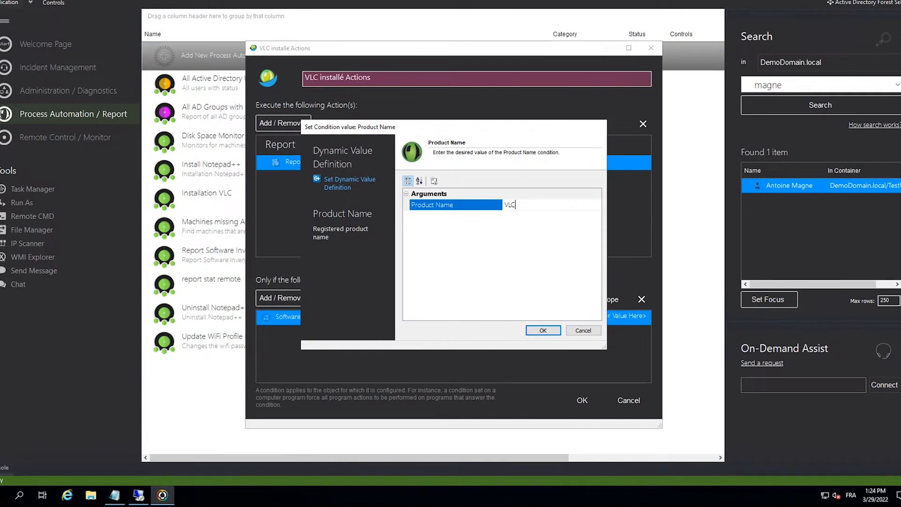
{"action": "left_click", "coordinate": [543, 330]}
- Save the VLC installé actions and finish the automation with Run now, opening the report once ready
{"action": "left_click", "coordinate": [582, 400]}
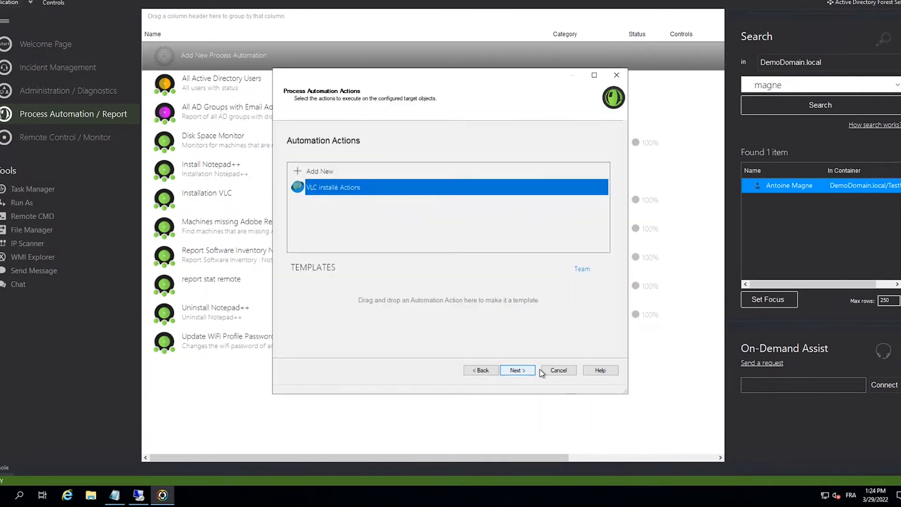
{"action": "left_click", "coordinate": [525, 372]}
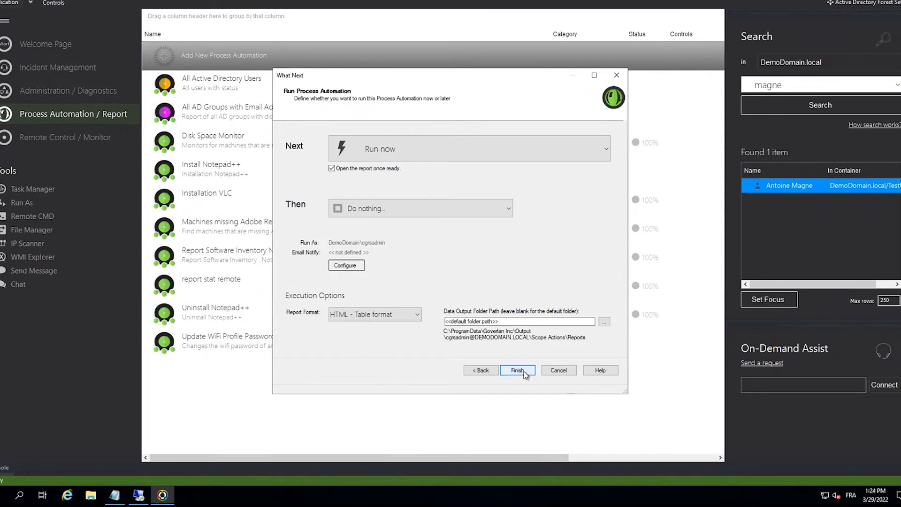
{"action": "left_click", "coordinate": [517, 371]}
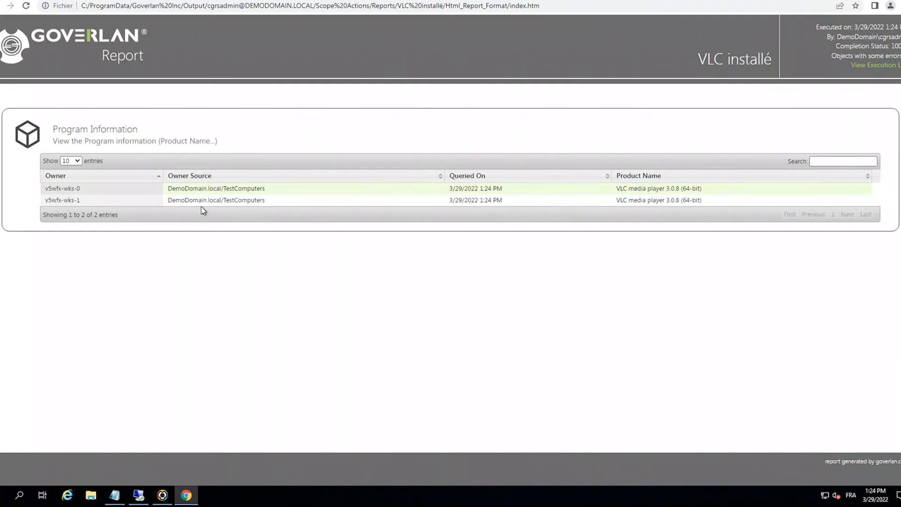
- Examine the owners, sources and product names in the VLC installé report, and close it
{"action": "left_click_drag", "start_coordinate": [100, 187], "coordinate": [52, 188]}
{"action": "left_click_drag", "start_coordinate": [101, 201], "coordinate": [58, 201]}
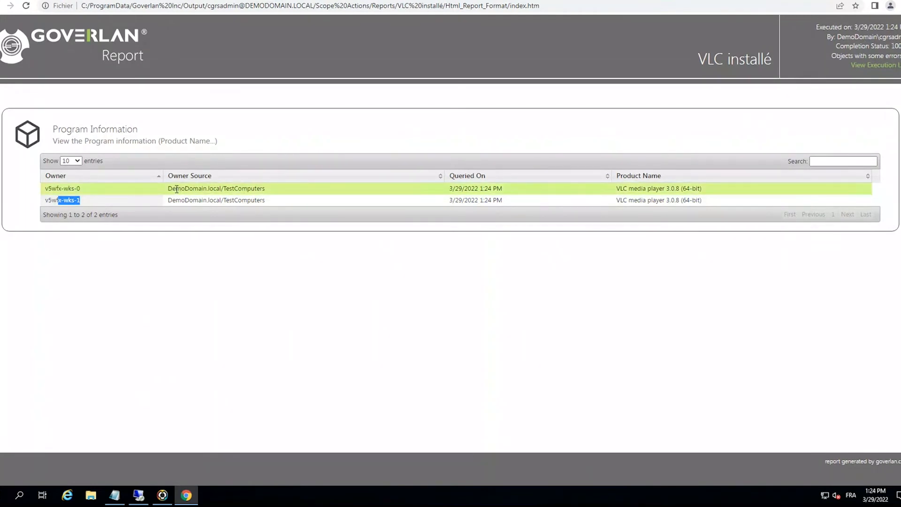
{"action": "left_click_drag", "start_coordinate": [176, 189], "coordinate": [296, 200]}
{"action": "left_click", "coordinate": [229, 222]}
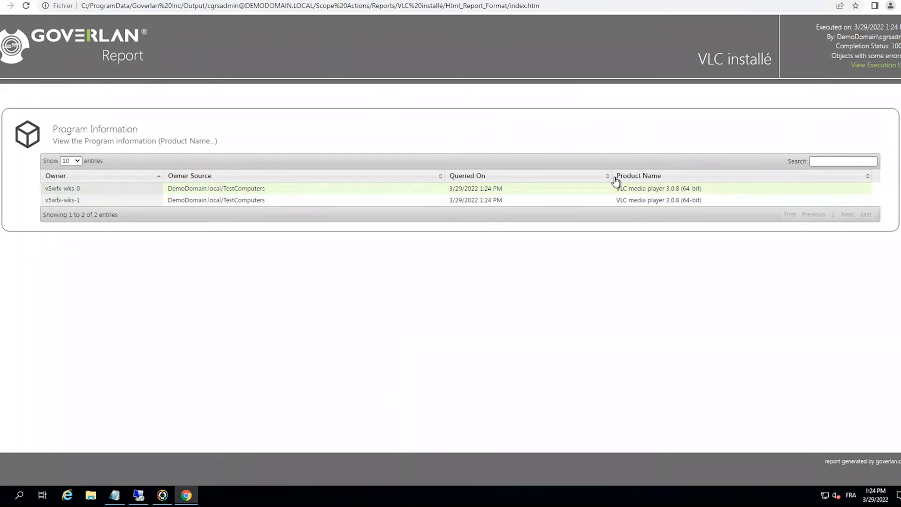
{"action": "key", "text": "Tab"}
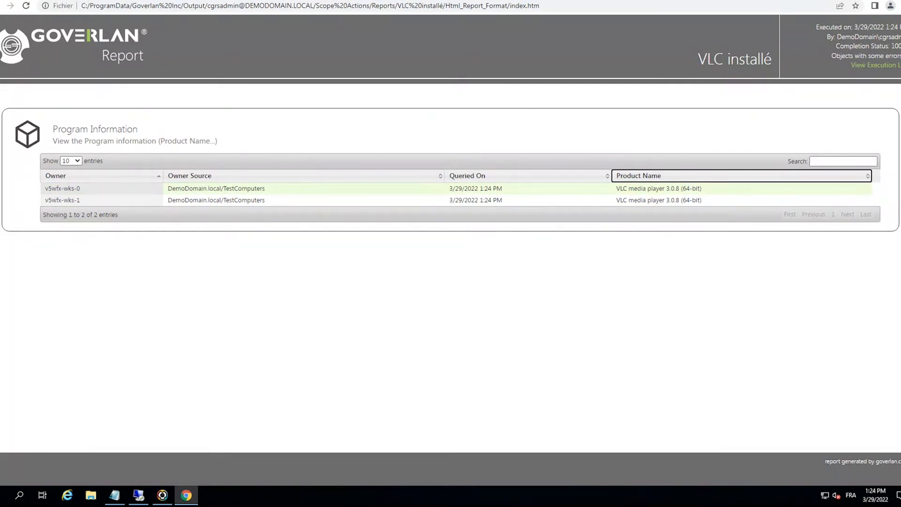
{"action": "left_click", "coordinate": [899, 1]}
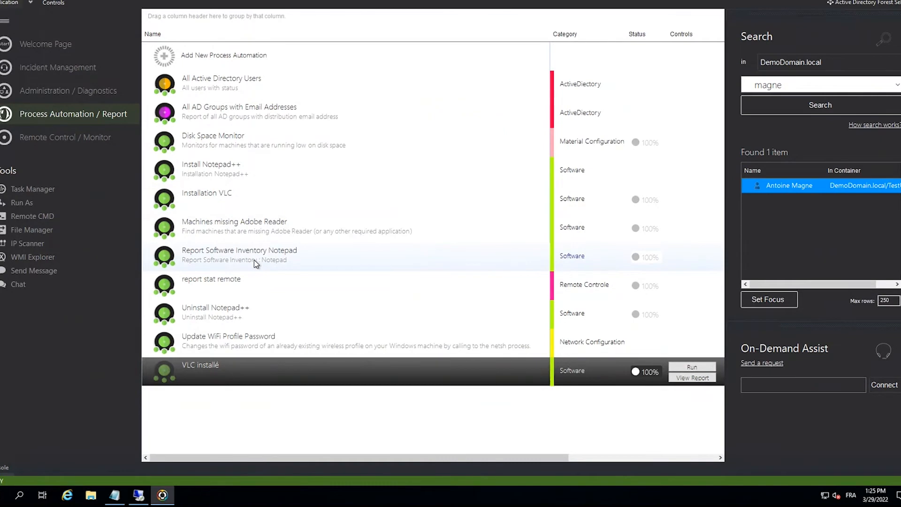
- Run the report stat remote automation and examine the remote control sessions listed for v5wfx-wks-0
{"action": "double_click", "coordinate": [250, 289]}
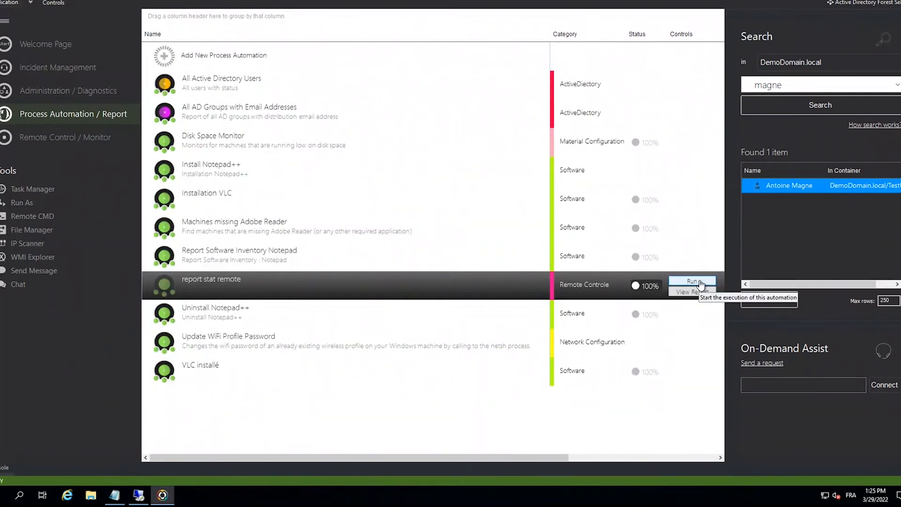
{"action": "left_click", "coordinate": [701, 283]}
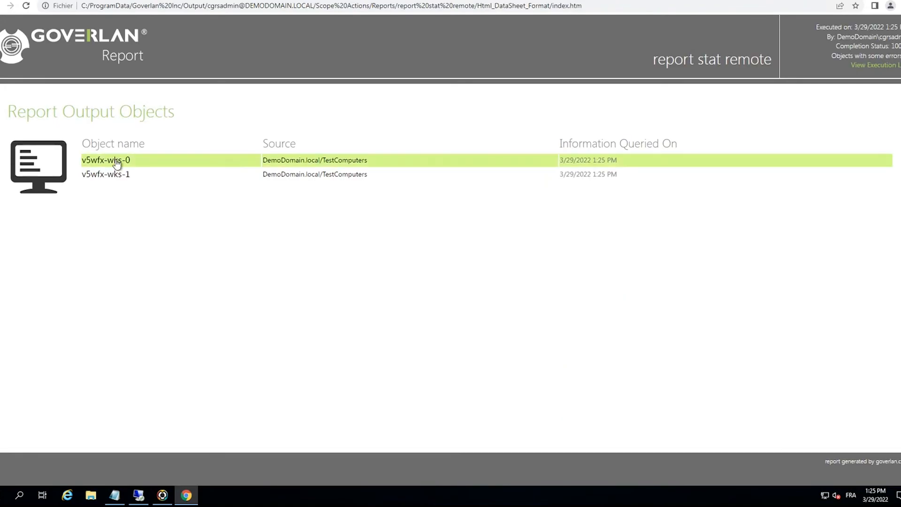
{"action": "left_click", "coordinate": [117, 162]}
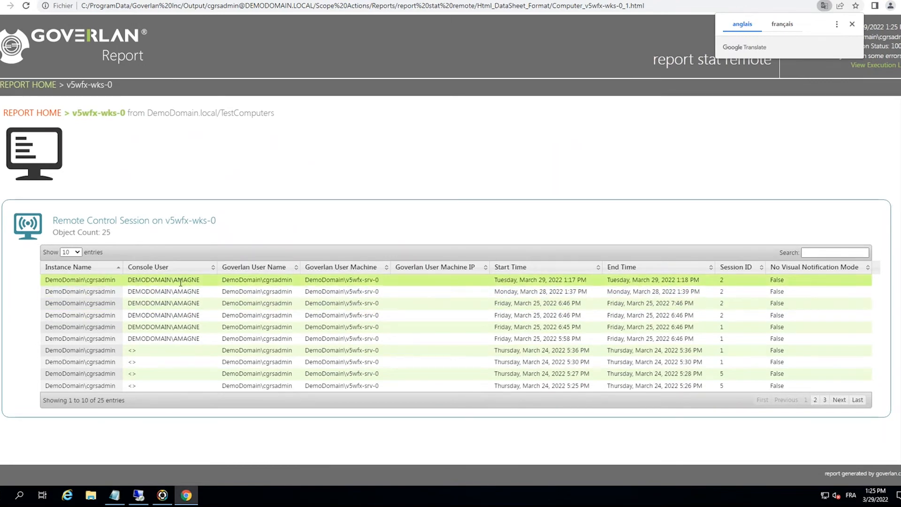
{"action": "left_click_drag", "start_coordinate": [178, 282], "coordinate": [291, 281]}
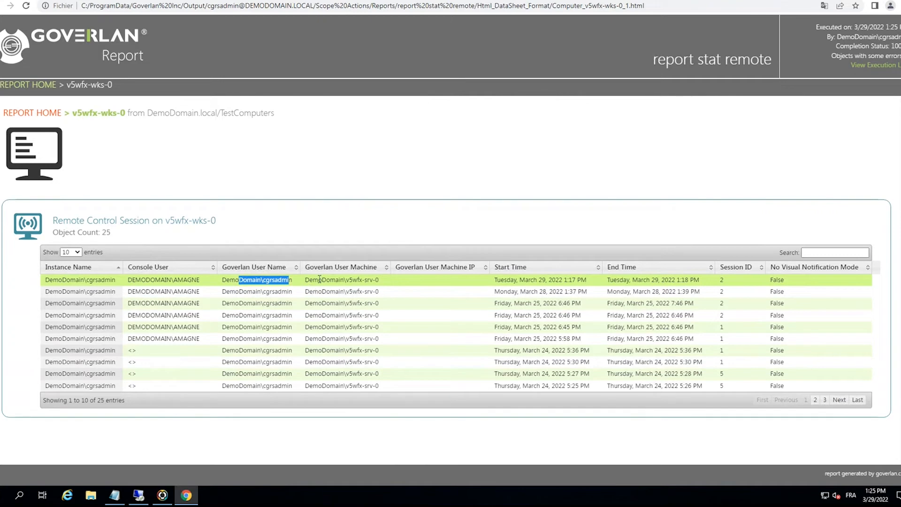
{"action": "left_click_drag", "start_coordinate": [319, 279], "coordinate": [363, 279]}
{"action": "left_click_drag", "start_coordinate": [517, 280], "coordinate": [767, 290]}
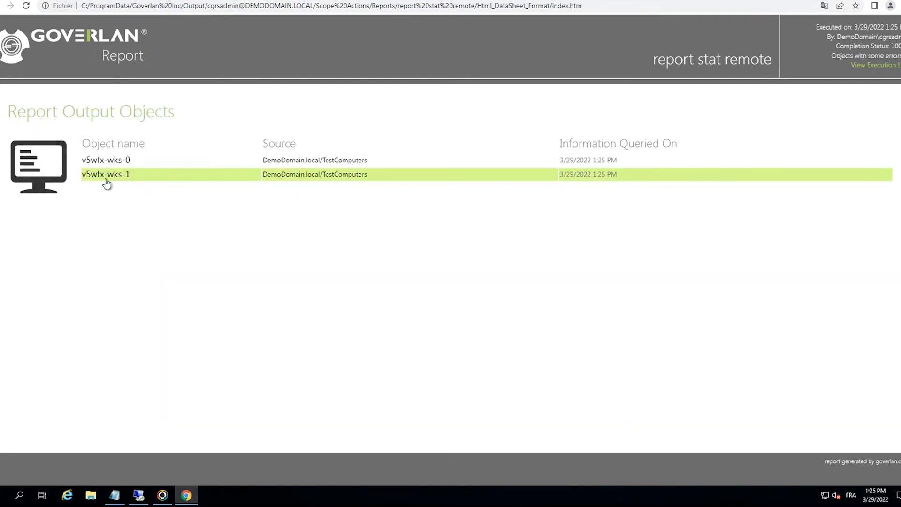
- Examine the console users and session times reported for v5wfx-wks-1, and close the report
{"action": "left_click", "coordinate": [106, 180]}
{"action": "left_click_drag", "start_coordinate": [202, 280], "coordinate": [179, 280]}
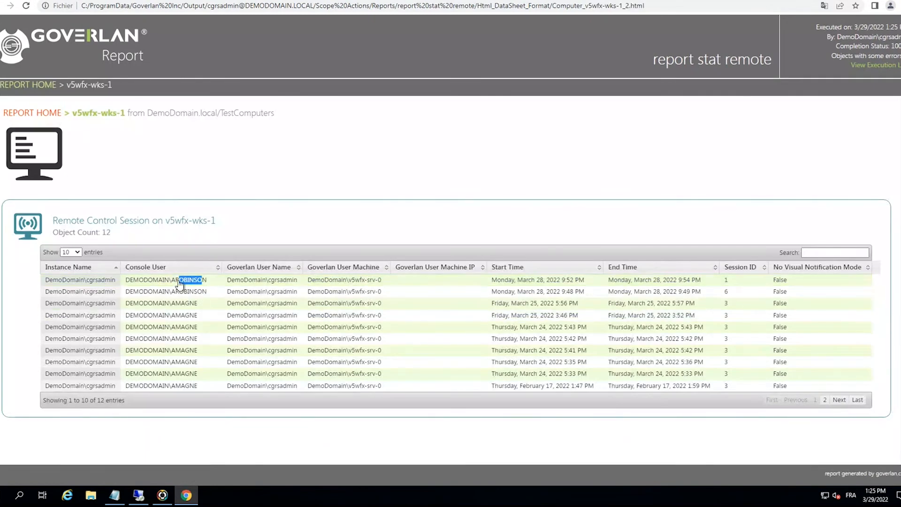
{"action": "left_click_drag", "start_coordinate": [172, 280], "coordinate": [196, 280]}
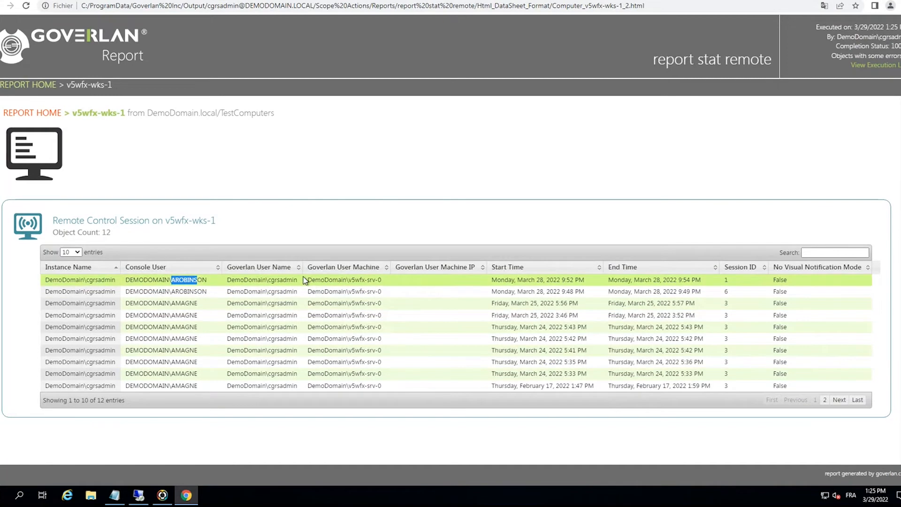
{"action": "left_click_drag", "start_coordinate": [541, 282], "coordinate": [739, 281]}
{"action": "left_click", "coordinate": [740, 280]}
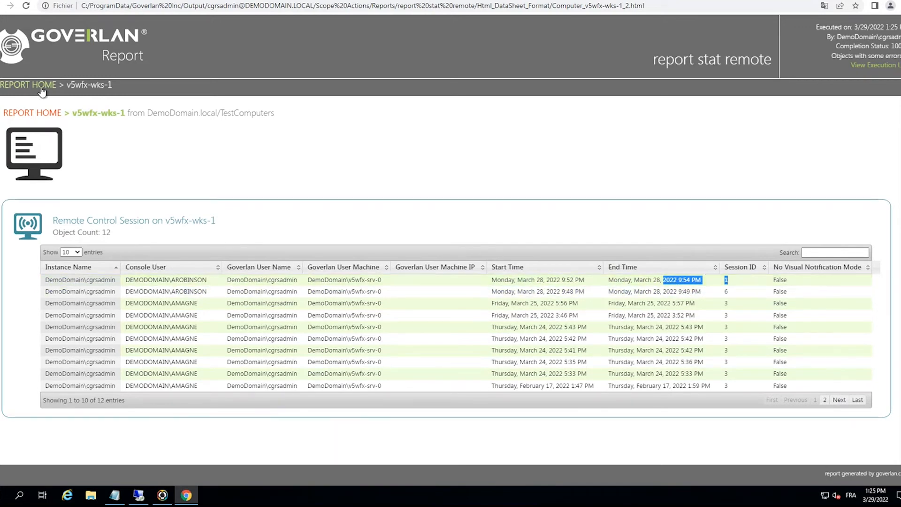
{"action": "left_click", "coordinate": [36, 114]}
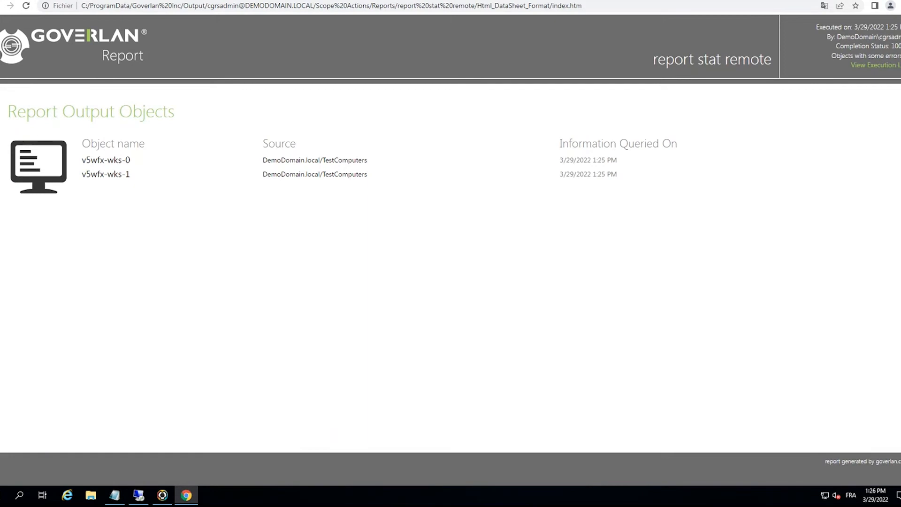
{"action": "key", "text": "alt+F4"}
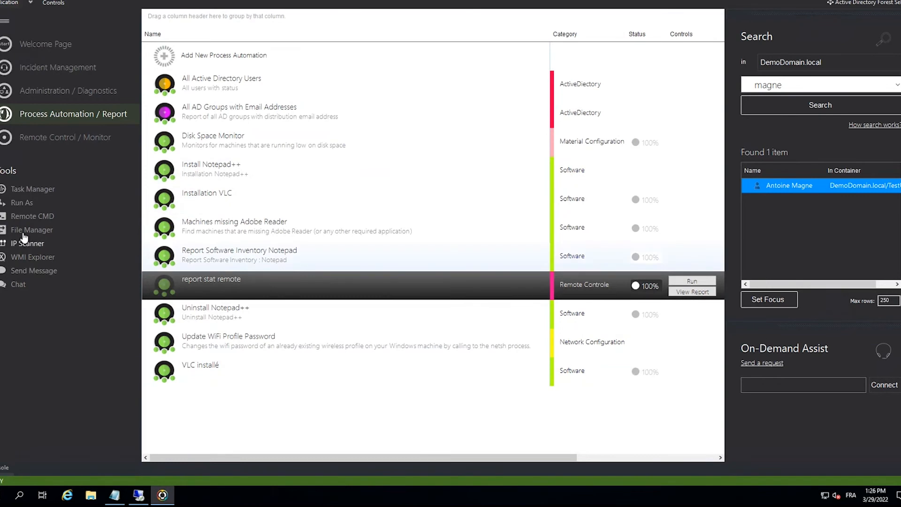
- Switch to Administration / Diagnostics and view the Send Popup Message dialog for workstation V5WFX-WKS-0
{"action": "left_click", "coordinate": [32, 274]}
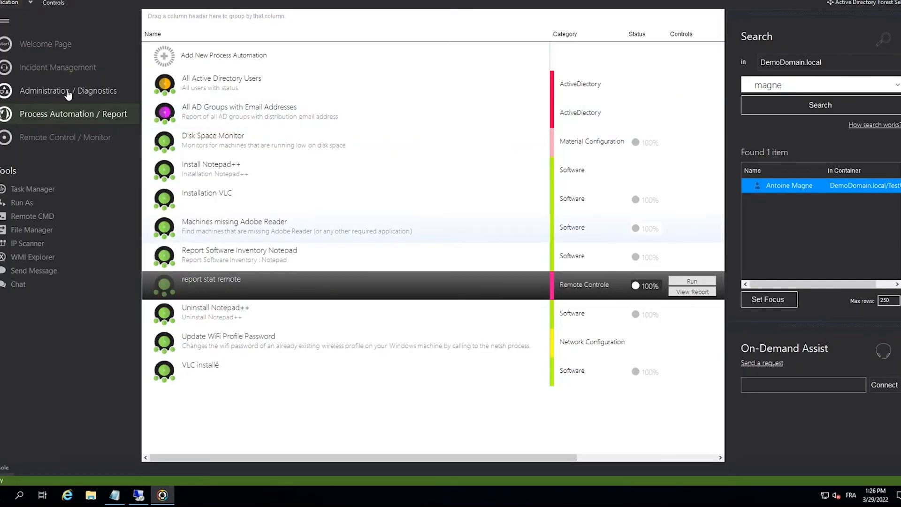
{"action": "left_click", "coordinate": [67, 93]}
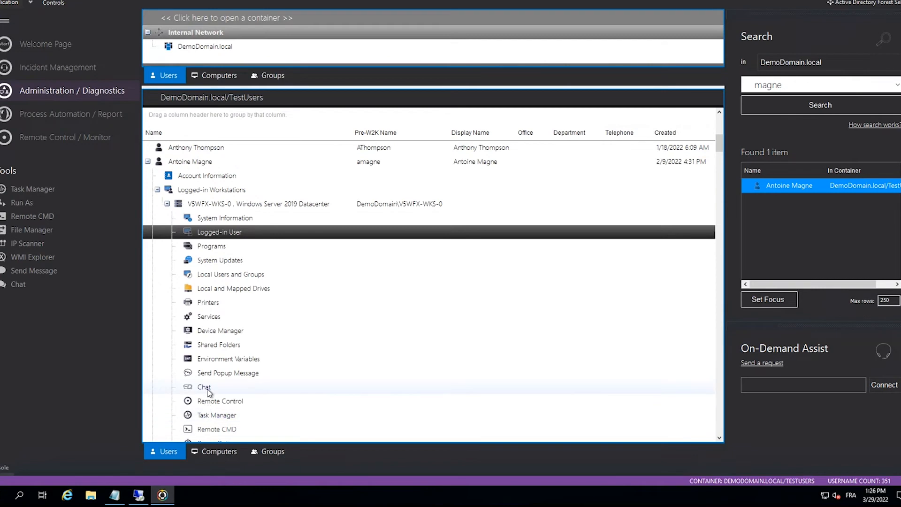
{"action": "double_click", "coordinate": [215, 373]}
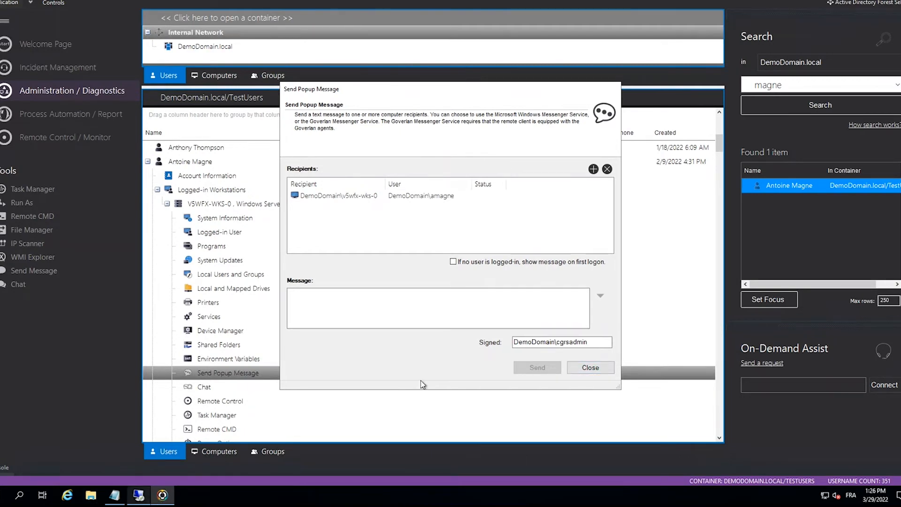
{"action": "left_click", "coordinate": [574, 367]}
- Send the popup message "Coucou" to workstation V5WFX-WKS-0 and close the message dialog
{"action": "left_click", "coordinate": [287, 205]}
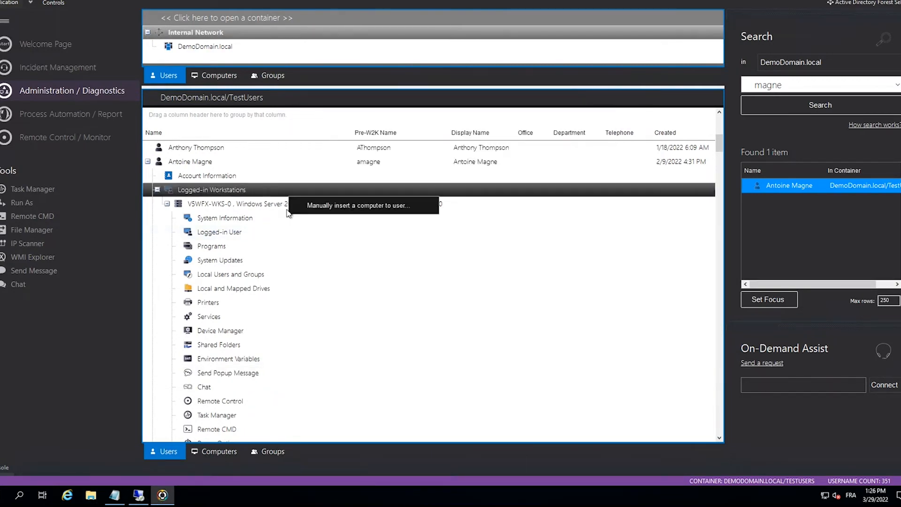
{"action": "right_click", "coordinate": [287, 204]}
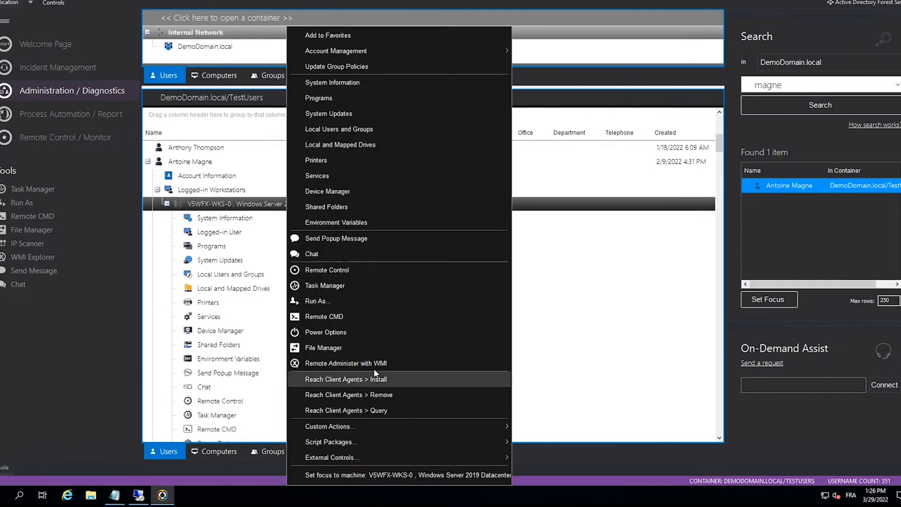
{"action": "left_click", "coordinate": [328, 239]}
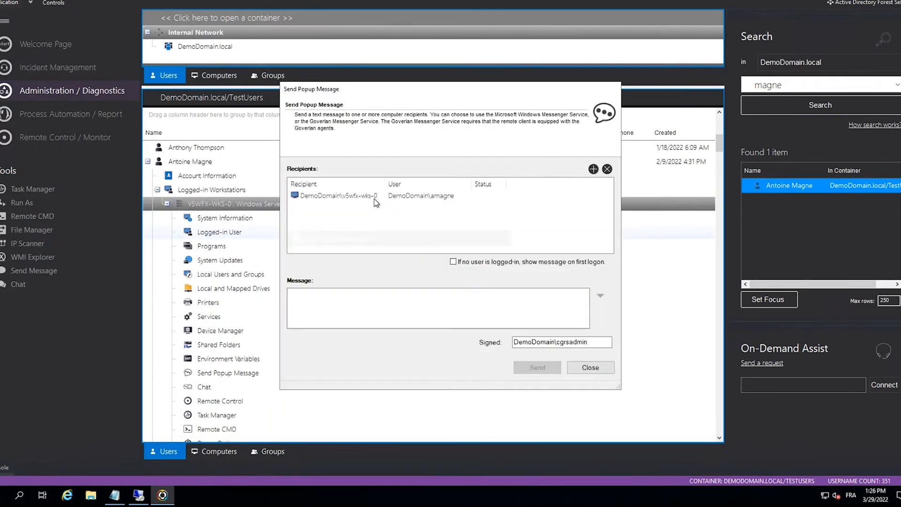
{"action": "type", "text": "Coucou"}
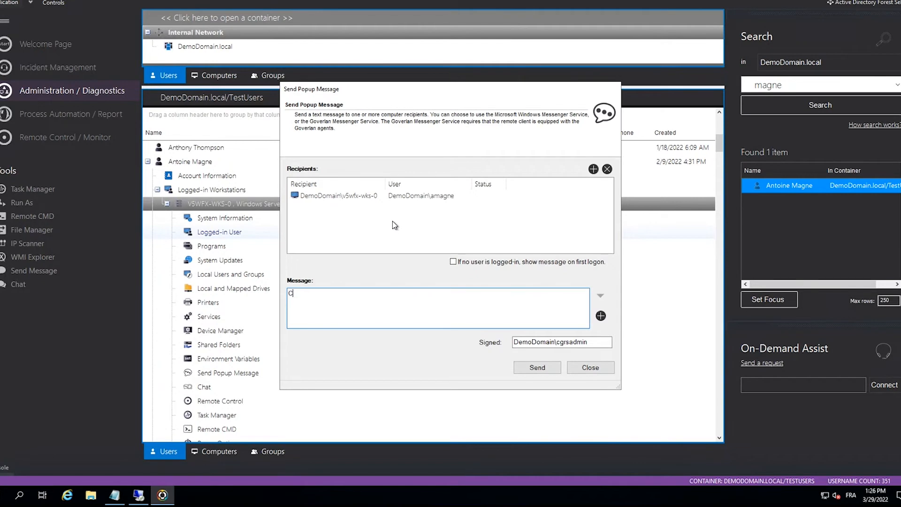
{"action": "left_click", "coordinate": [557, 370]}
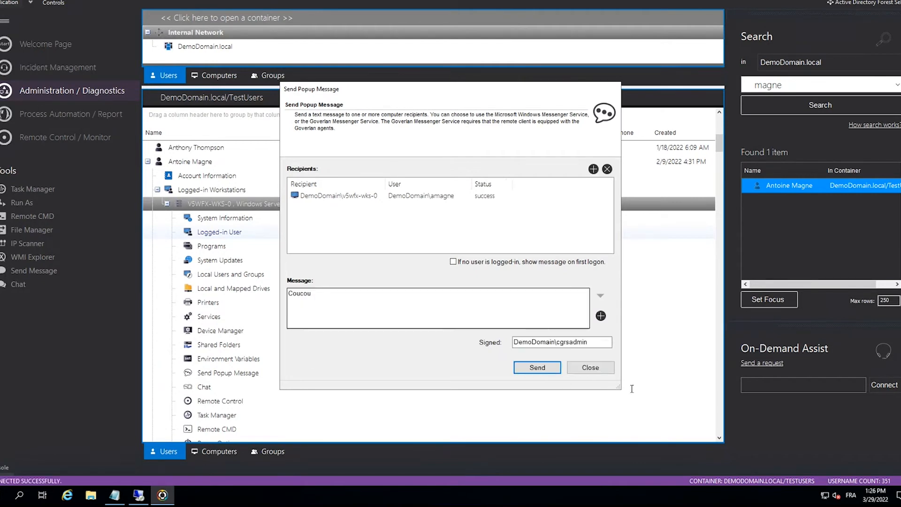
{"action": "left_click", "coordinate": [603, 371]}
- Start a remote control session on V5WFX-WKS-0 and dismiss the received popup message in a smaller window
{"action": "right_click", "coordinate": [341, 208]}
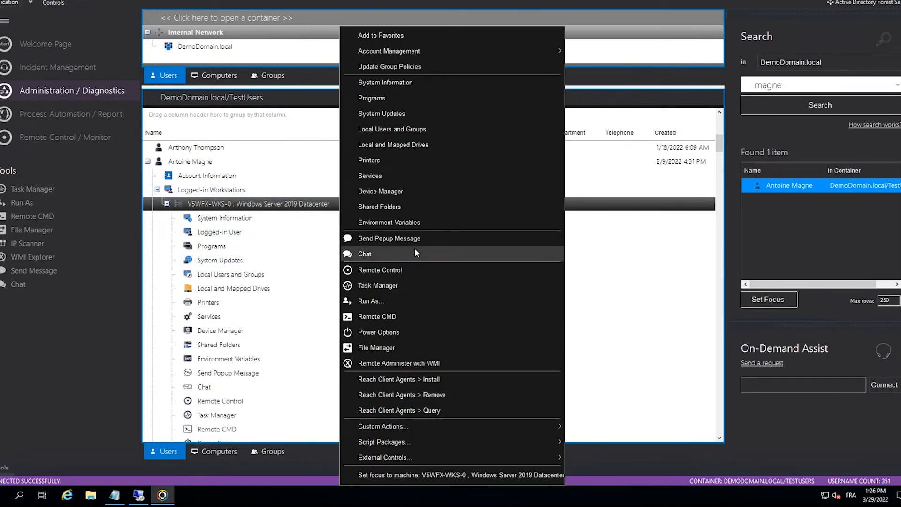
{"action": "left_click", "coordinate": [410, 270]}
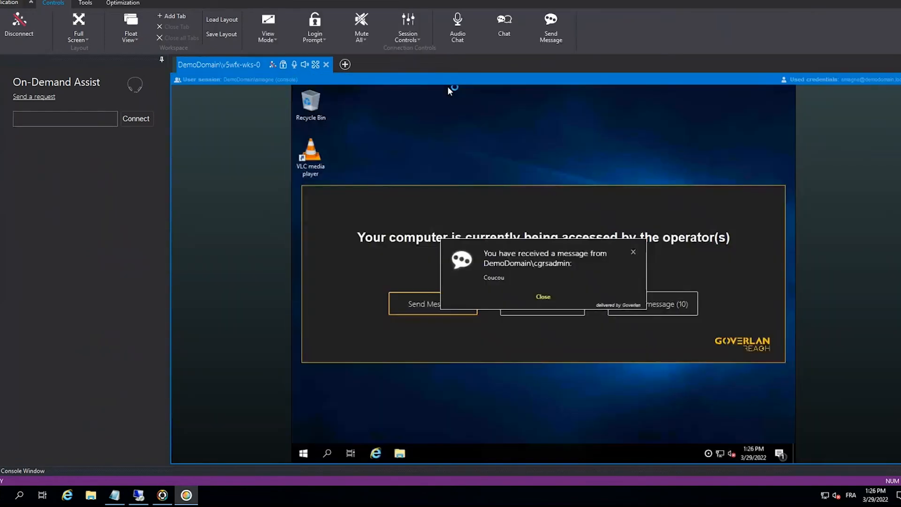
{"action": "left_click_drag", "start_coordinate": [574, 1], "coordinate": [0, 9]}
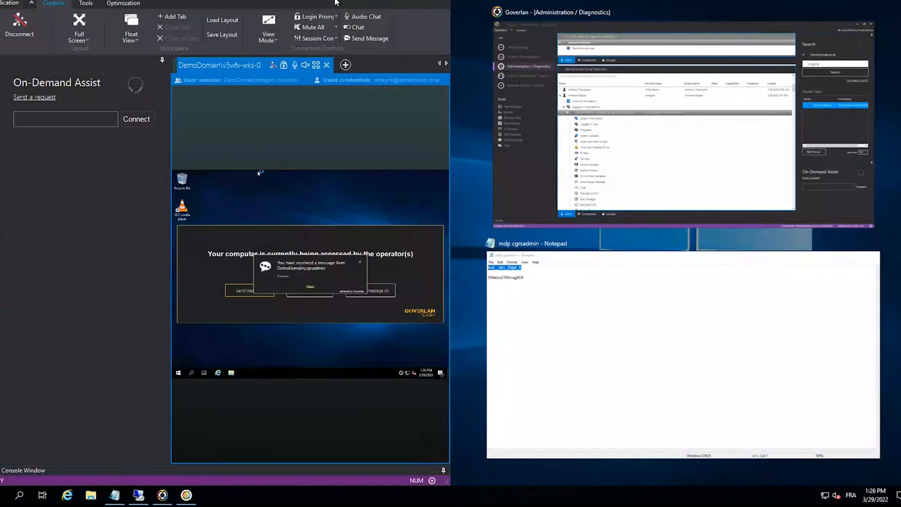
{"action": "left_click", "coordinate": [257, 173]}
{"action": "key", "text": "super+Right"}
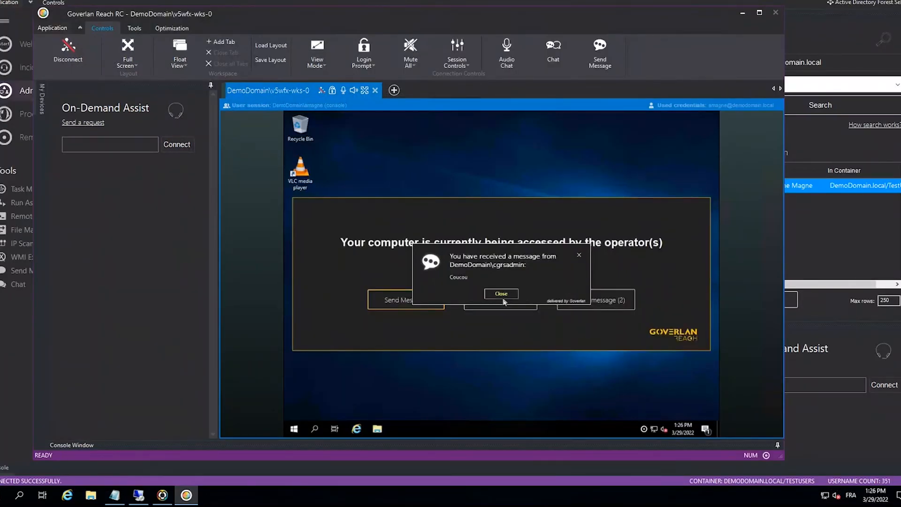
{"action": "left_click", "coordinate": [502, 297]}
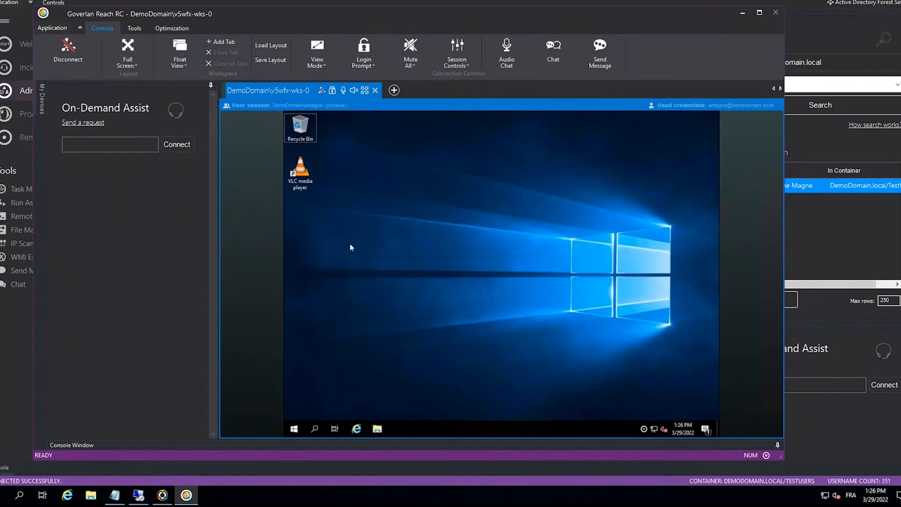
- Start a chat session with the user logged in to V5WFX-WKS-0, using the discussion topic "pb messager"
{"action": "left_click", "coordinate": [6, 323]}
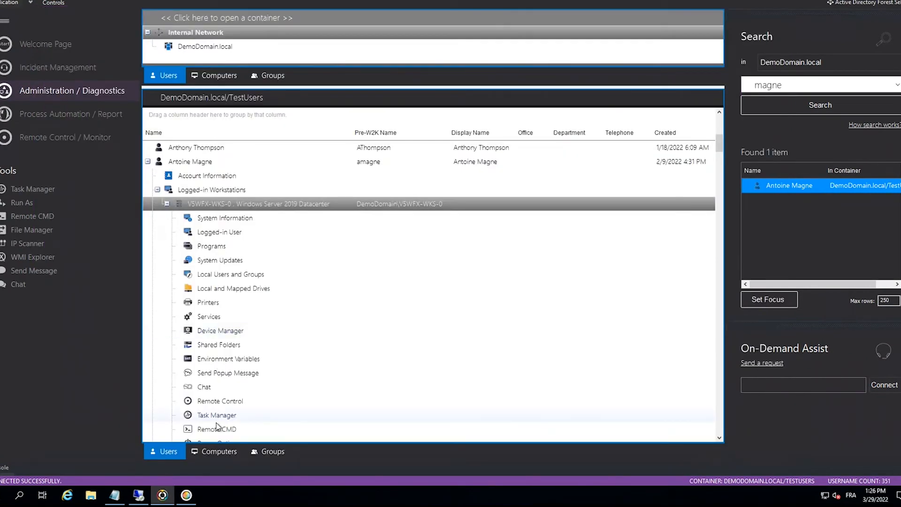
{"action": "left_click", "coordinate": [205, 388]}
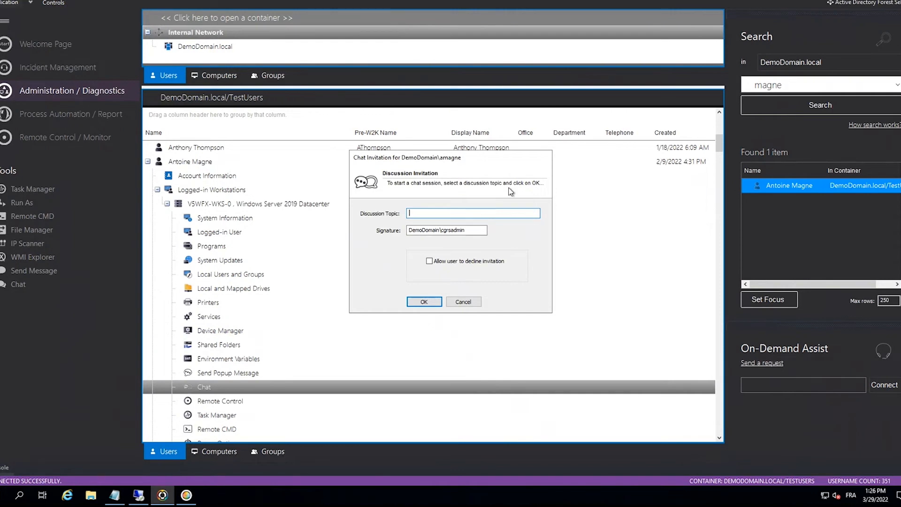
{"action": "type", "text": "pb messager"}
{"action": "key", "text": "Return"}
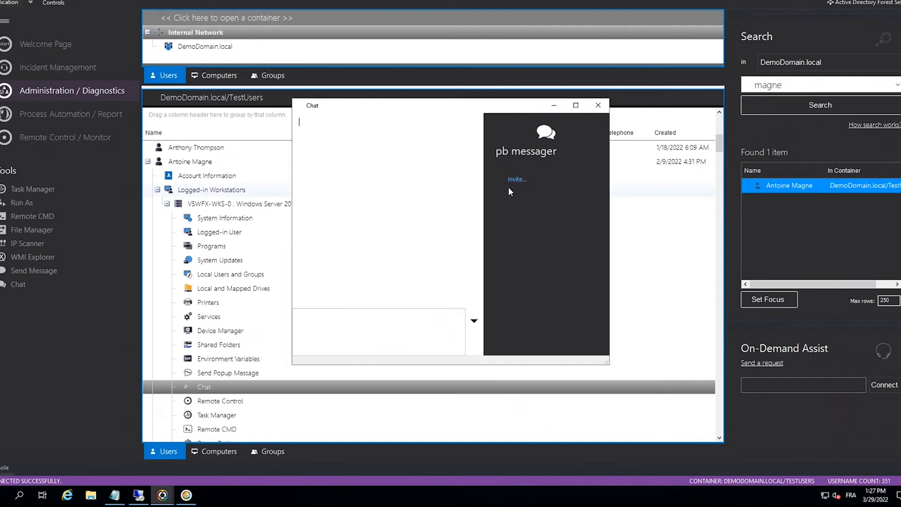
- Send the chat message "coucou" to the user on V5WFX-WKS-0
{"action": "left_click", "coordinate": [413, 326]}
{"action": "type", "text": "coucou"}
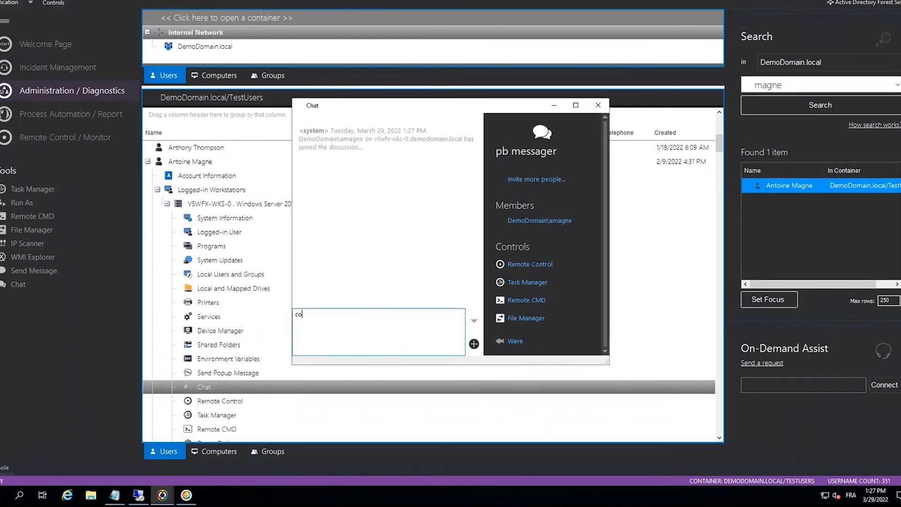
{"action": "key", "text": "Return"}
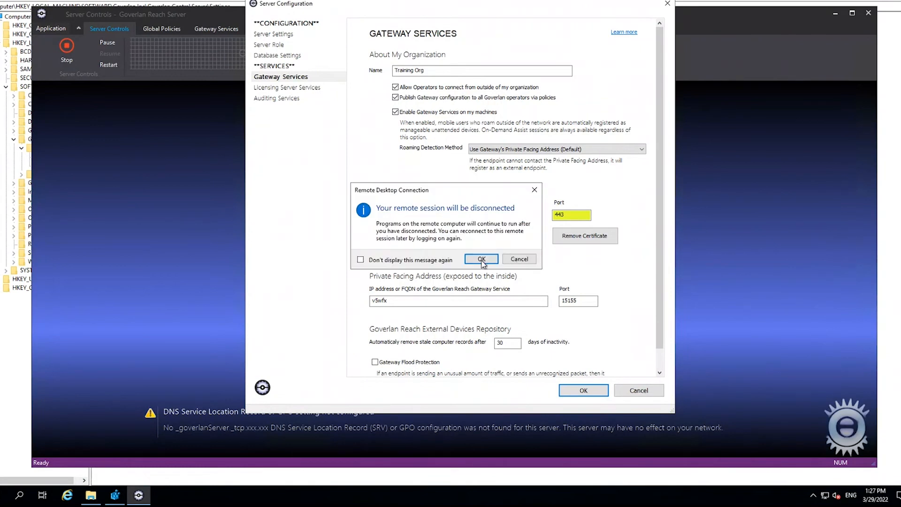
- Leave the remote desktop server session and reply "cc" in the discussion window inside the v5wfx-wks-0 remote control session
{"action": "left_click", "coordinate": [531, 313]}
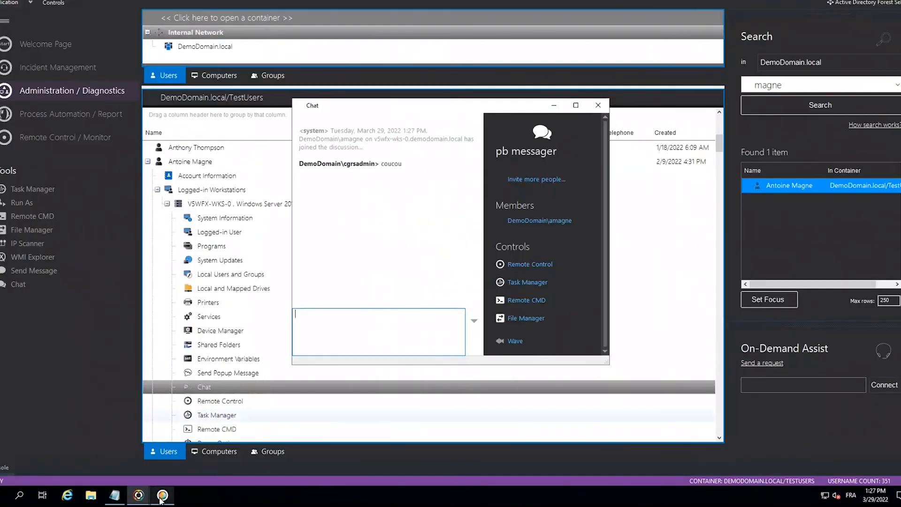
{"action": "left_click", "coordinate": [162, 496]}
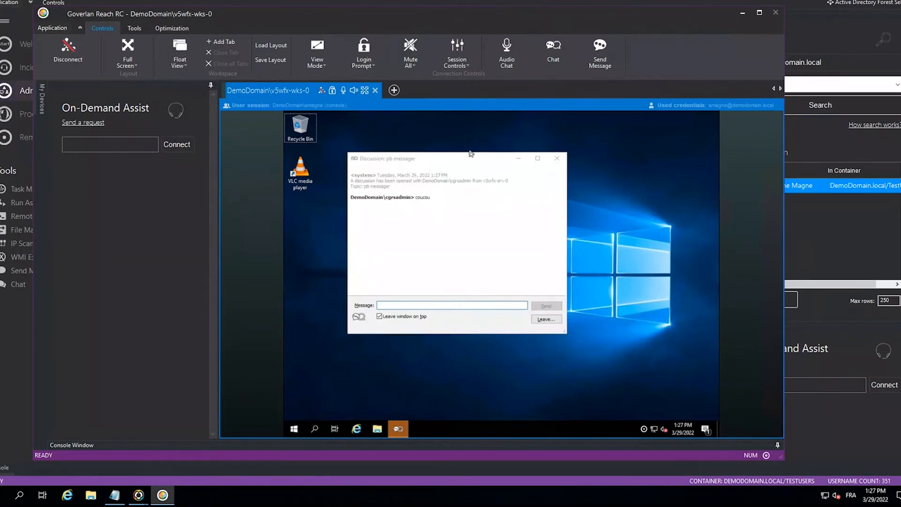
{"action": "left_click", "coordinate": [441, 306]}
{"action": "type", "text": "cc"}
{"action": "key", "text": "Return"}
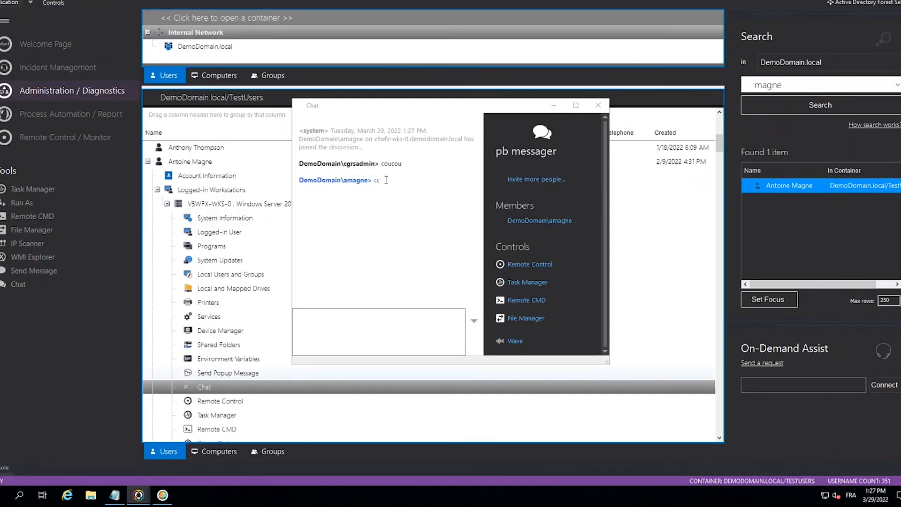
- Check the user's reply in the console's Chat window, and close the discussion
{"action": "left_click", "coordinate": [364, 181]}
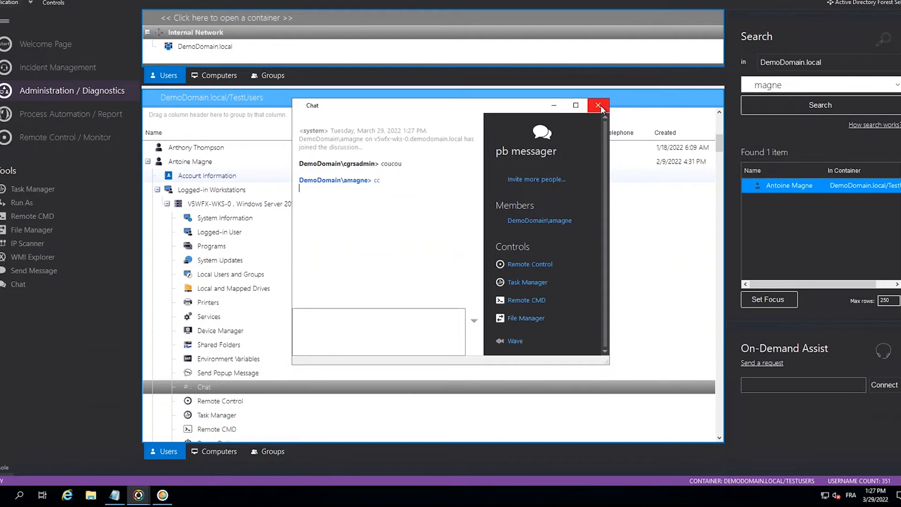
{"action": "left_click", "coordinate": [598, 105]}
{"action": "left_click", "coordinate": [467, 259]}
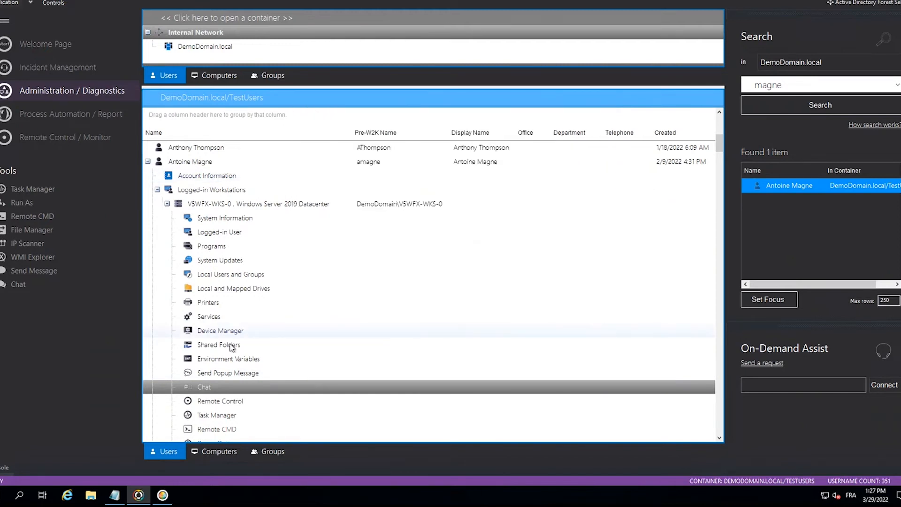
- Open a Remote CMD console on V5WFX-WKS-0, send it the predefined Gpupdate command and minimize the console
{"action": "scroll", "coordinate": [209, 266], "scroll_direction": "down", "scroll_amount": 1}
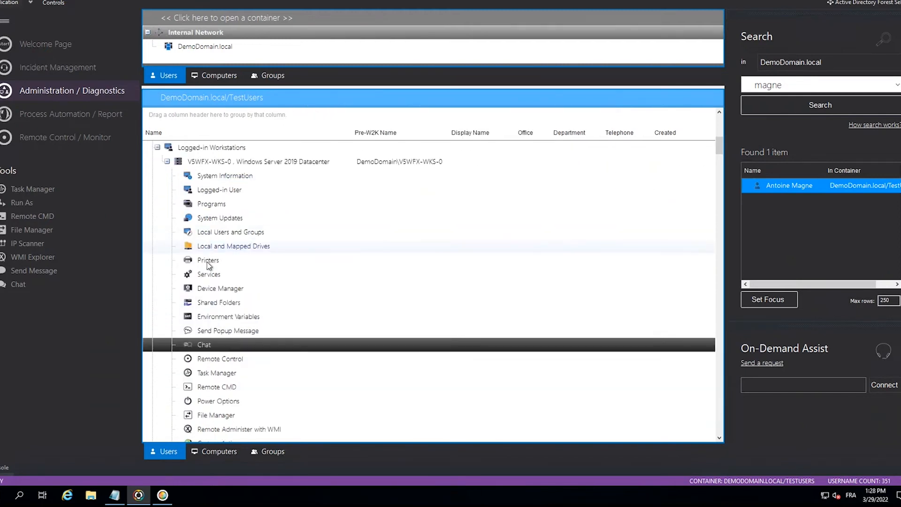
{"action": "scroll", "coordinate": [209, 266], "scroll_direction": "down", "scroll_amount": 1}
{"action": "double_click", "coordinate": [224, 346]}
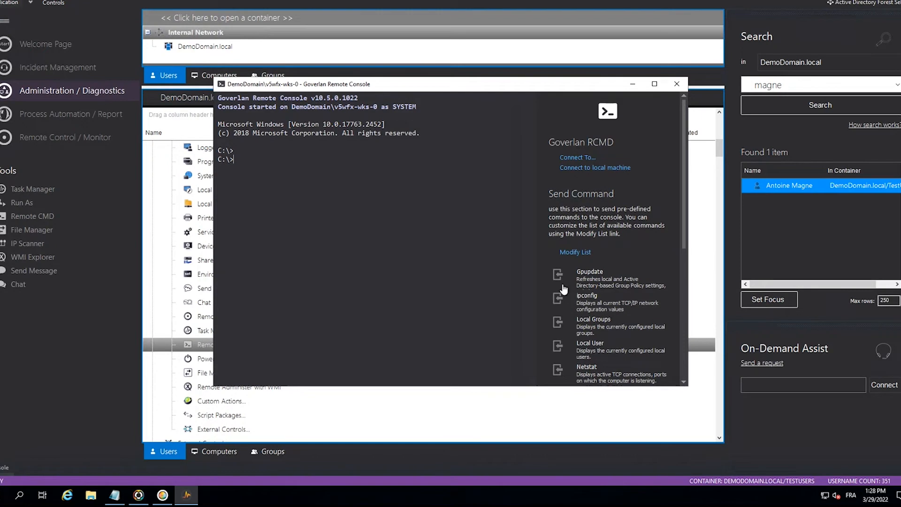
{"action": "left_click", "coordinate": [584, 285]}
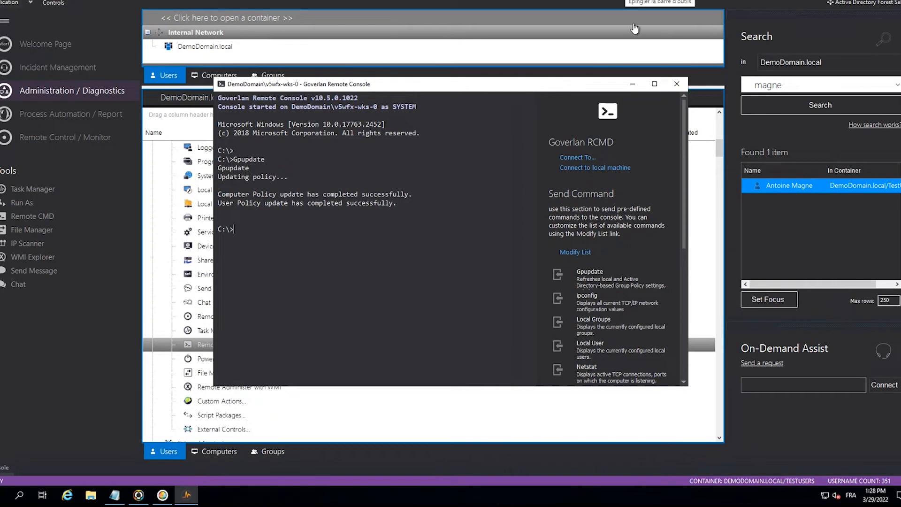
{"action": "left_click", "coordinate": [629, 84]}
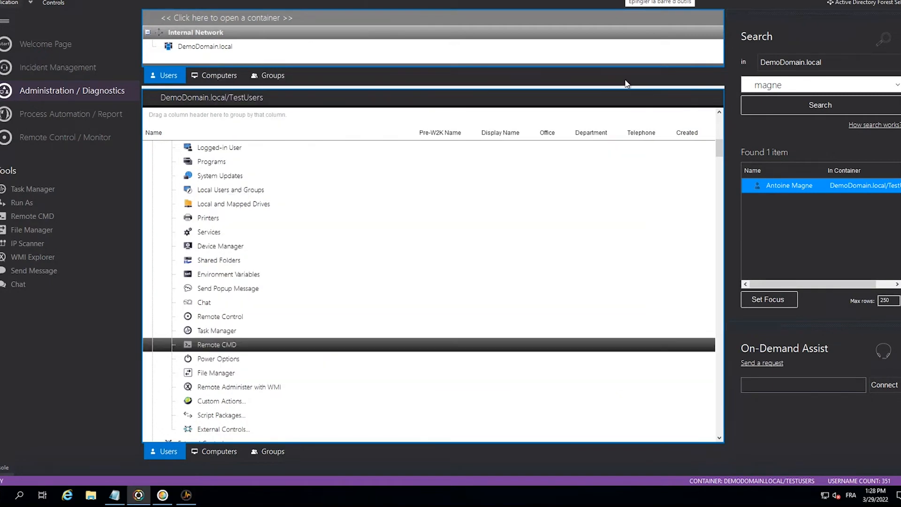
- Examine the programs installed on V5WFX-WKS-0 and the software packages offered for adding a new program, and close the list
{"action": "scroll", "coordinate": [306, 340], "scroll_direction": "up", "scroll_amount": 3}
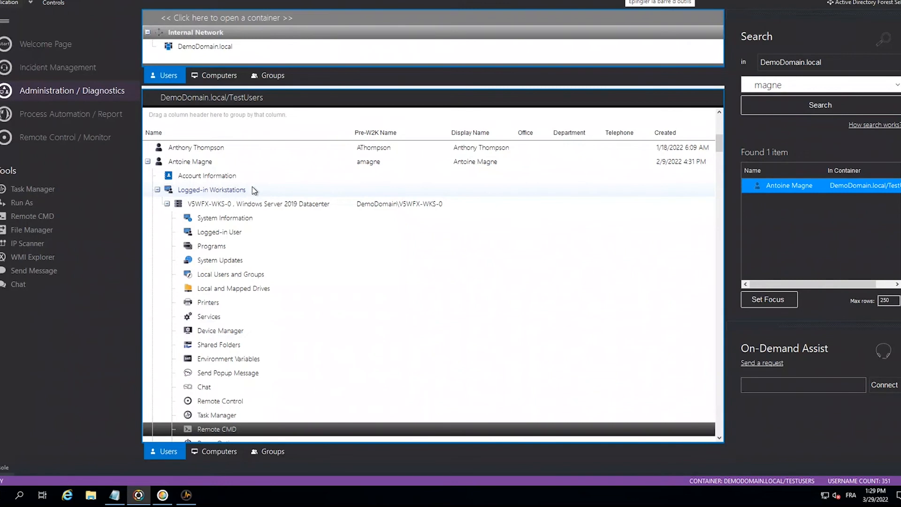
{"action": "double_click", "coordinate": [212, 246]}
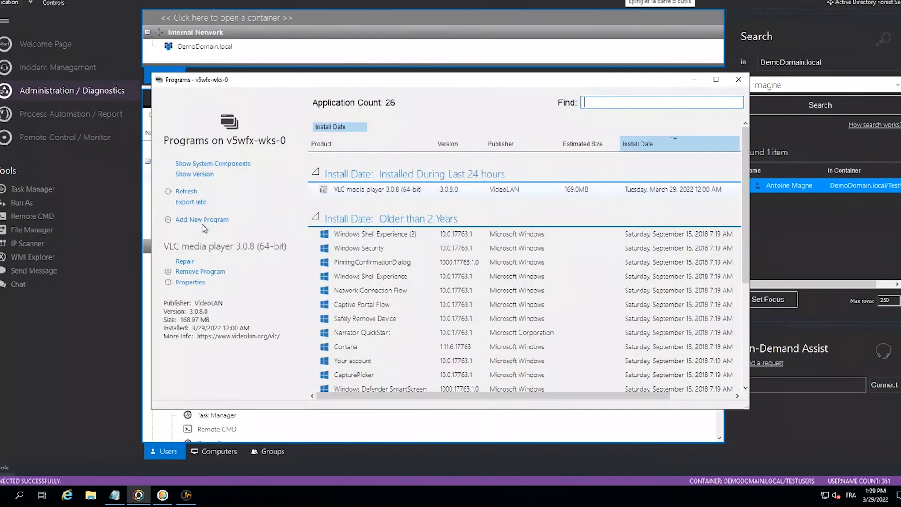
{"action": "left_click", "coordinate": [203, 220]}
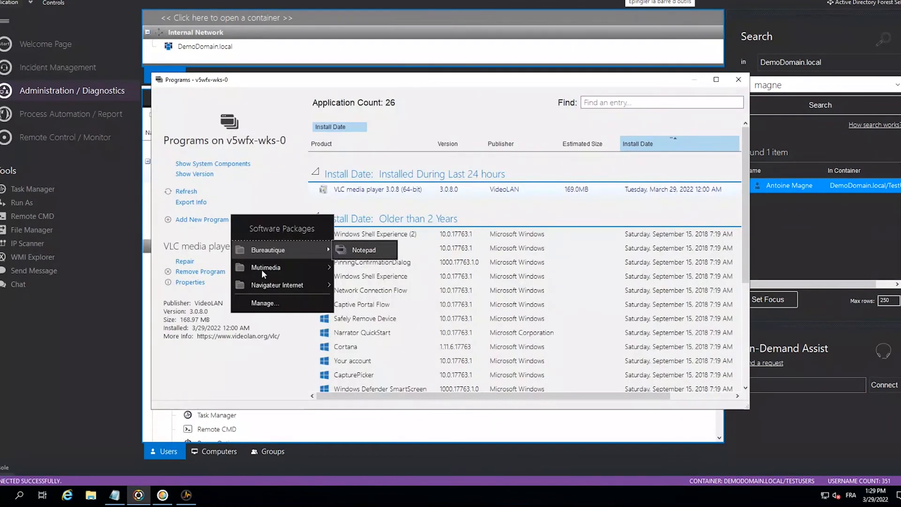
{"action": "mouse_move", "coordinate": [261, 269]}
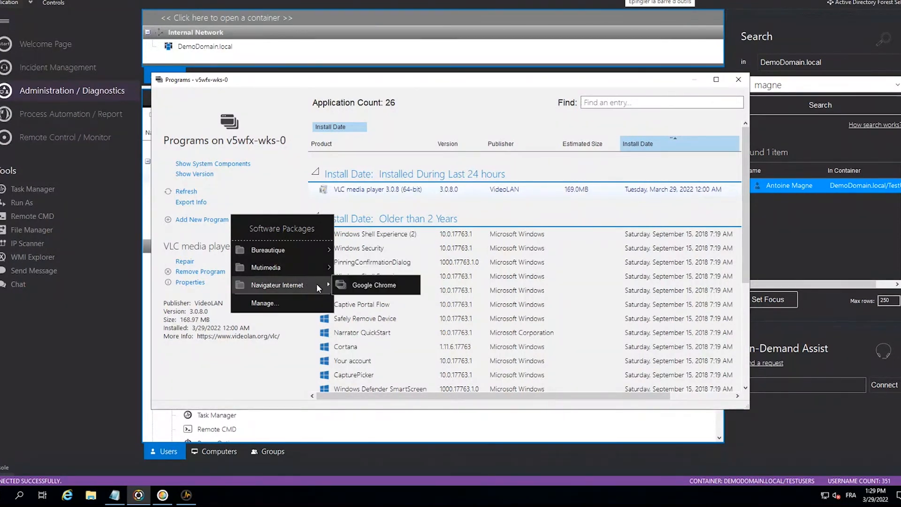
{"action": "mouse_move", "coordinate": [321, 249]}
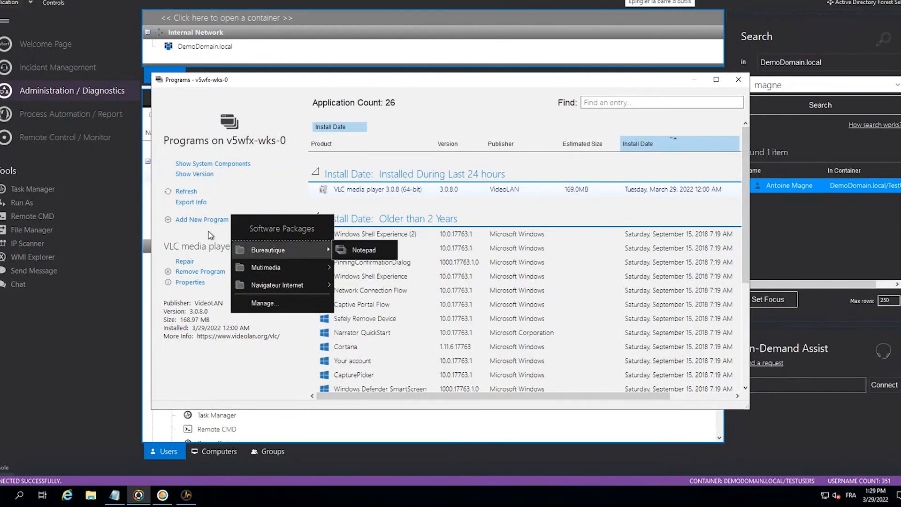
{"action": "mouse_move", "coordinate": [283, 251]}
{"action": "left_click", "coordinate": [344, 250]}
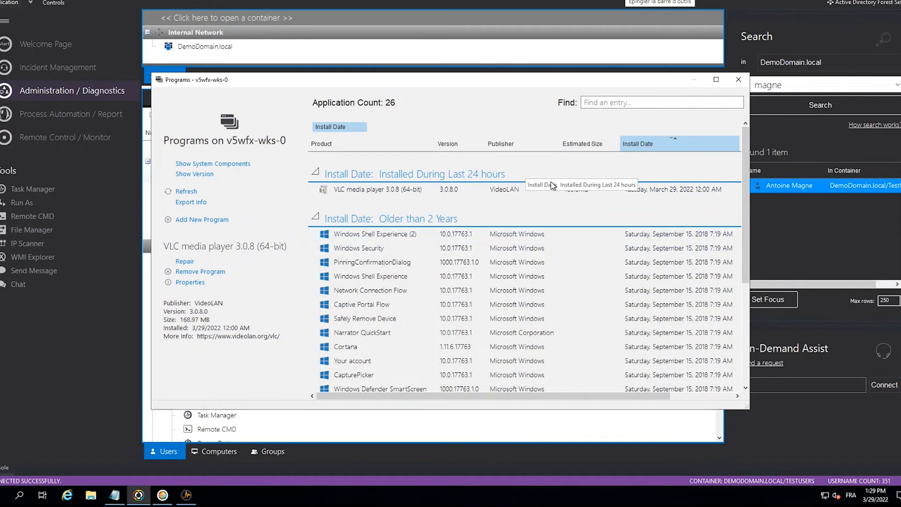
{"action": "left_click", "coordinate": [439, 195]}
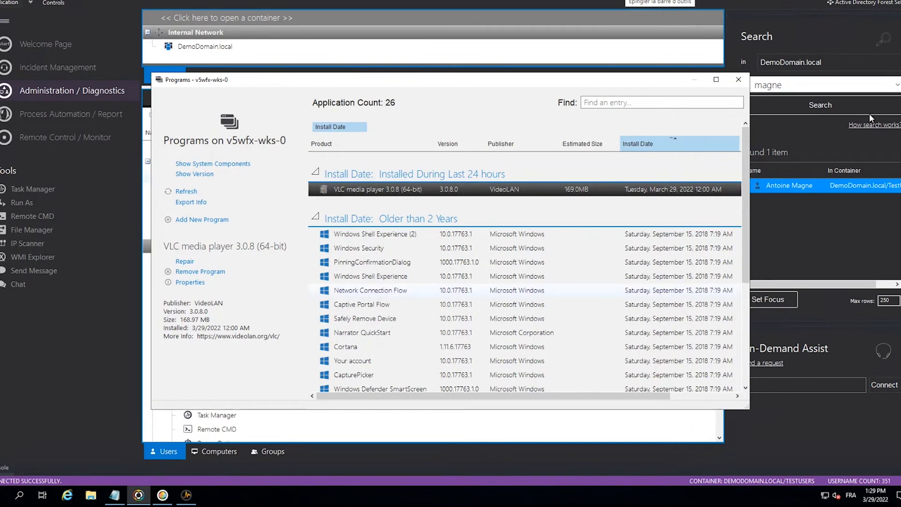
{"action": "left_click", "coordinate": [738, 80]}
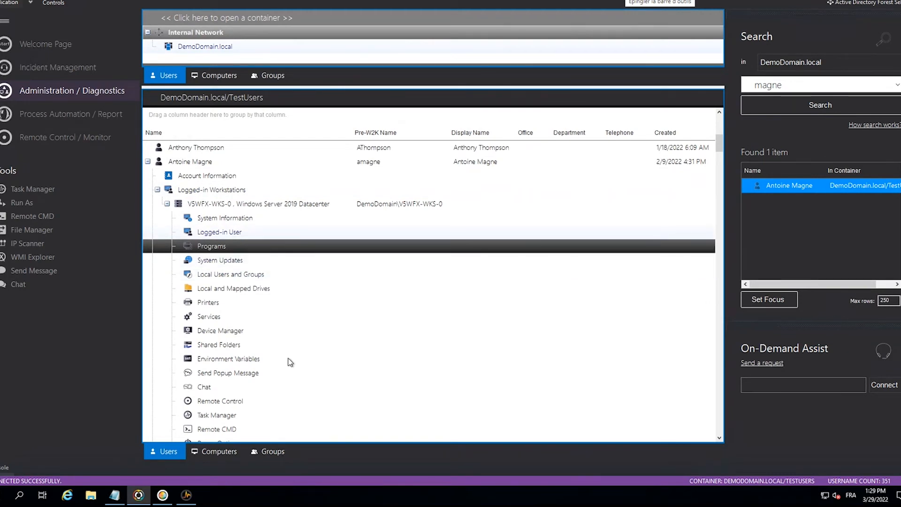
- View the Power Options of V5WFX-WKS-0, including its power state and restart controls, and close the window
{"action": "scroll", "coordinate": [253, 368], "scroll_direction": "down", "scroll_amount": 1}
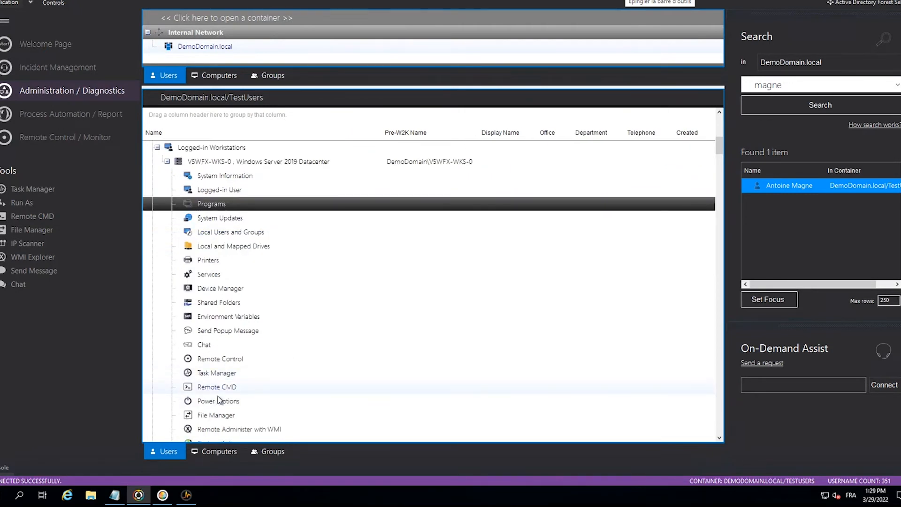
{"action": "double_click", "coordinate": [197, 401]}
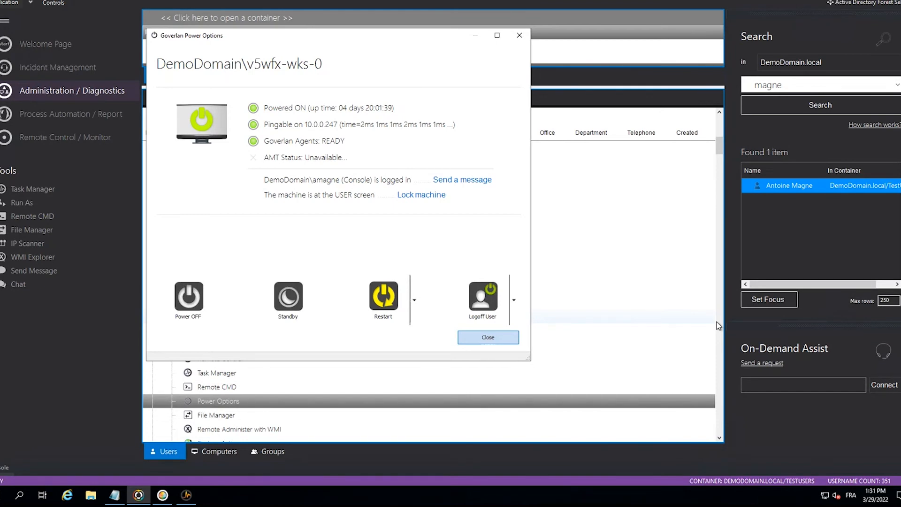
{"action": "left_click", "coordinate": [519, 35]}
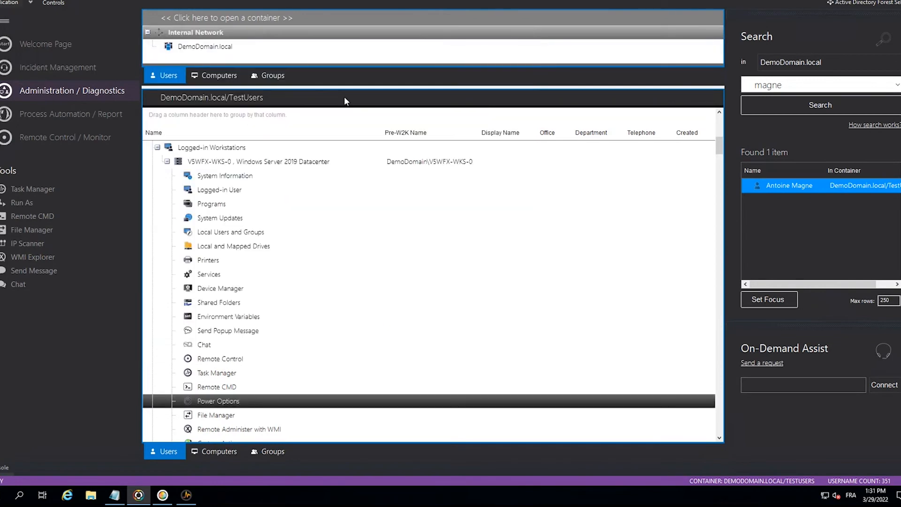
- Open the TestComputers container under Computers and install the Reach client agents on v5wfx-wks-1
{"action": "left_click", "coordinate": [206, 458]}
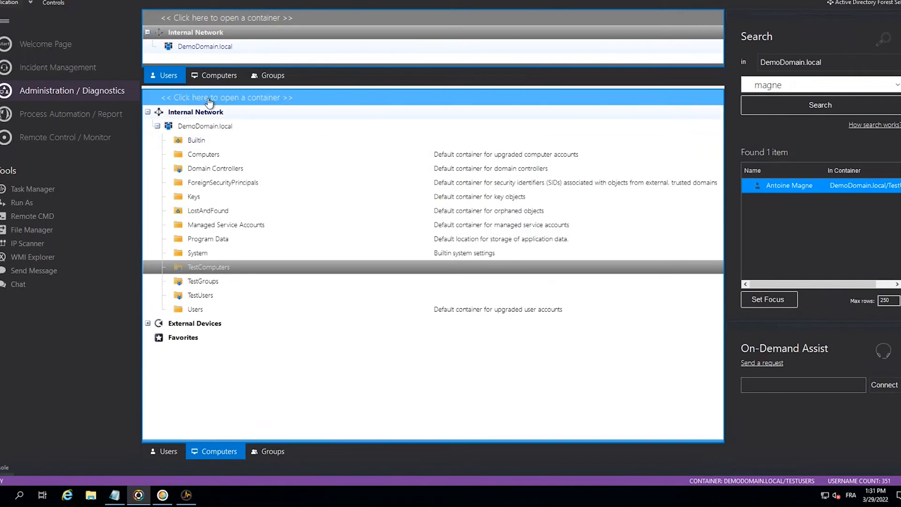
{"action": "left_click", "coordinate": [211, 267]}
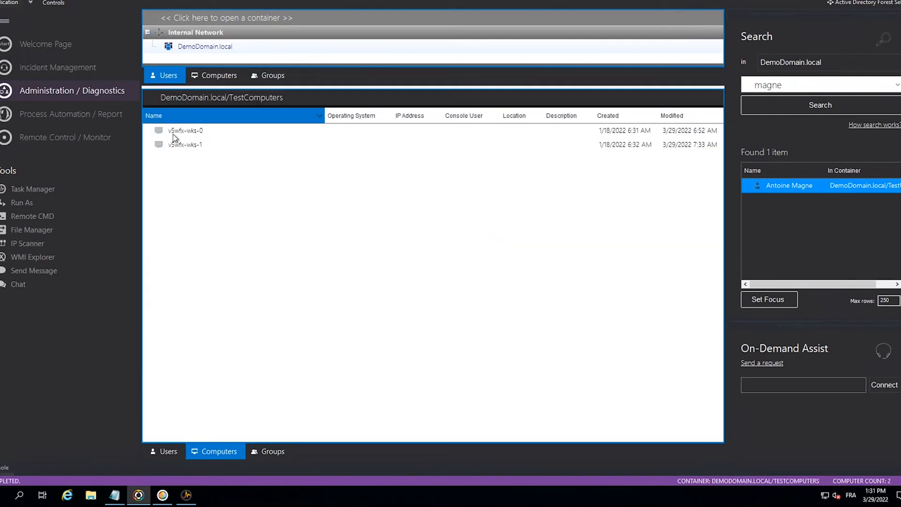
{"action": "right_click", "coordinate": [179, 147]}
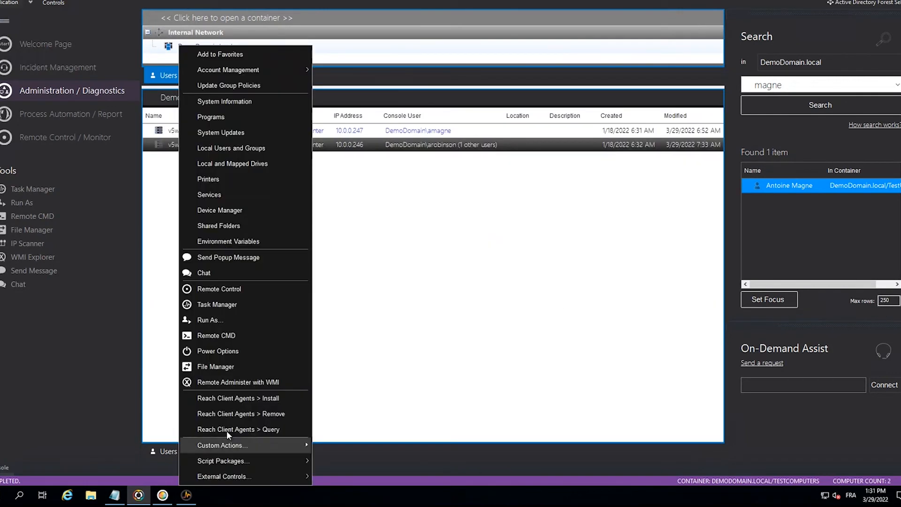
{"action": "left_click", "coordinate": [240, 400]}
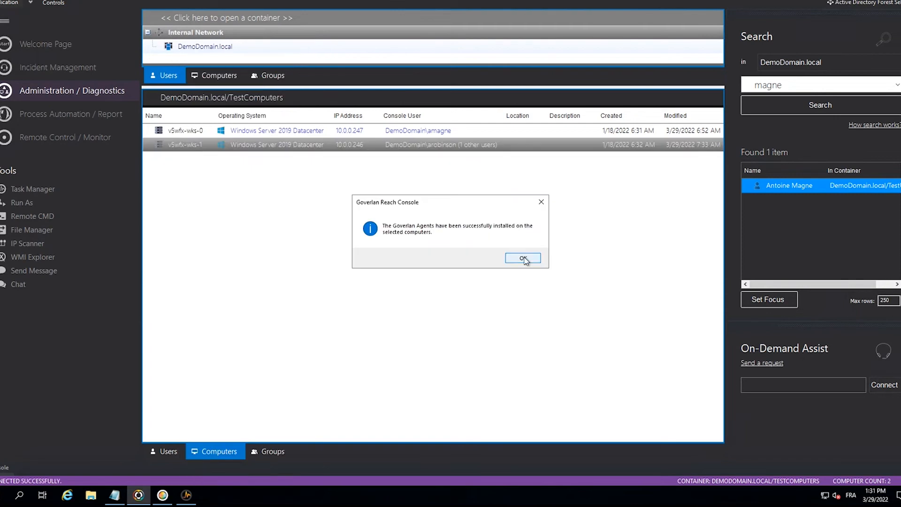
{"action": "left_click", "coordinate": [523, 259]}
- Remove the Reach client agents from v5wfx-wks-1 and dismiss the result message
{"action": "right_click", "coordinate": [228, 145]}
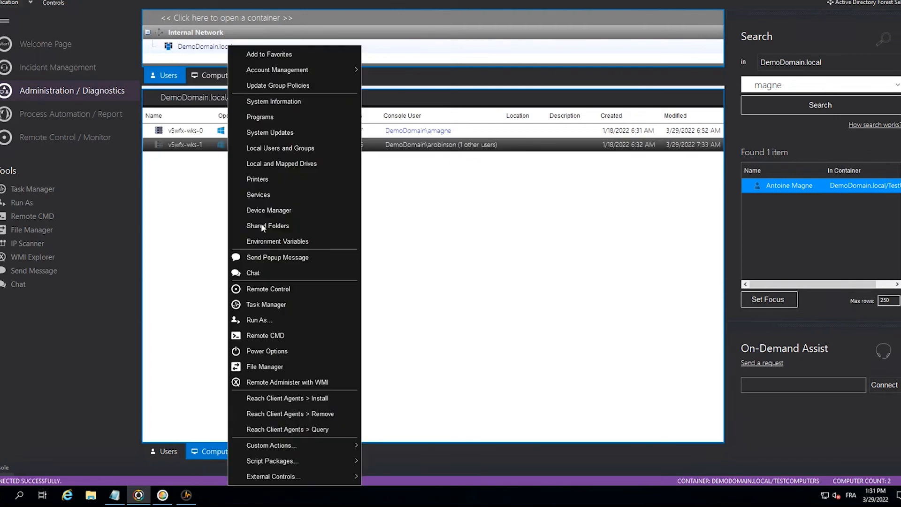
{"action": "left_click", "coordinate": [272, 419]}
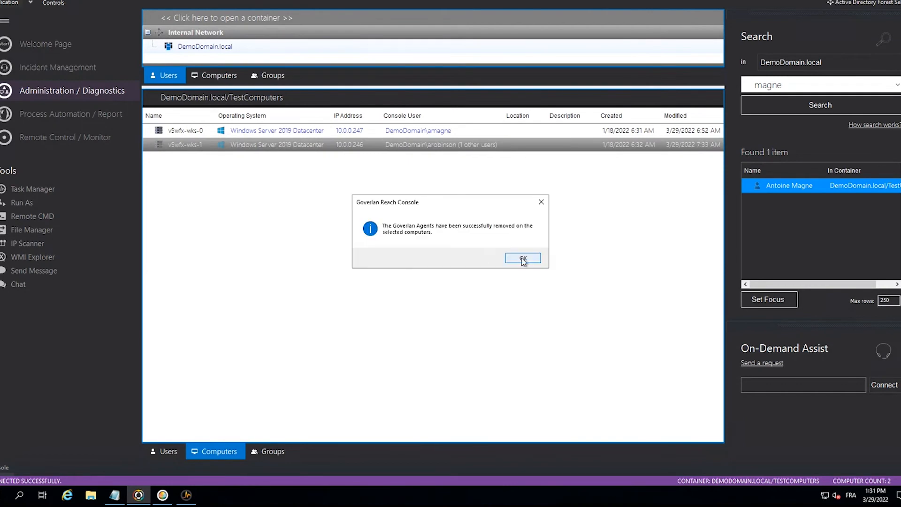
{"action": "left_click", "coordinate": [524, 258]}
- Reinstall the Reach client agents on v5wfx-wks-1 and dismiss the result message
{"action": "right_click", "coordinate": [249, 215]}
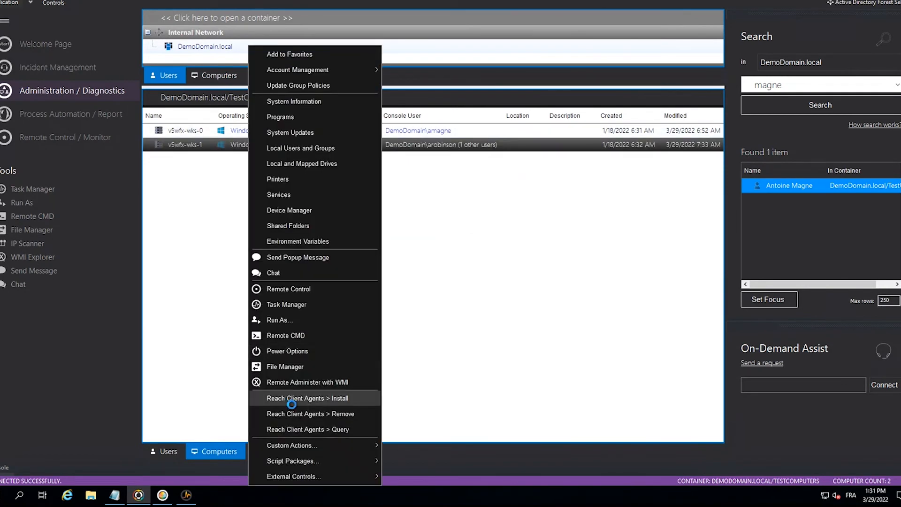
{"action": "left_click", "coordinate": [291, 399]}
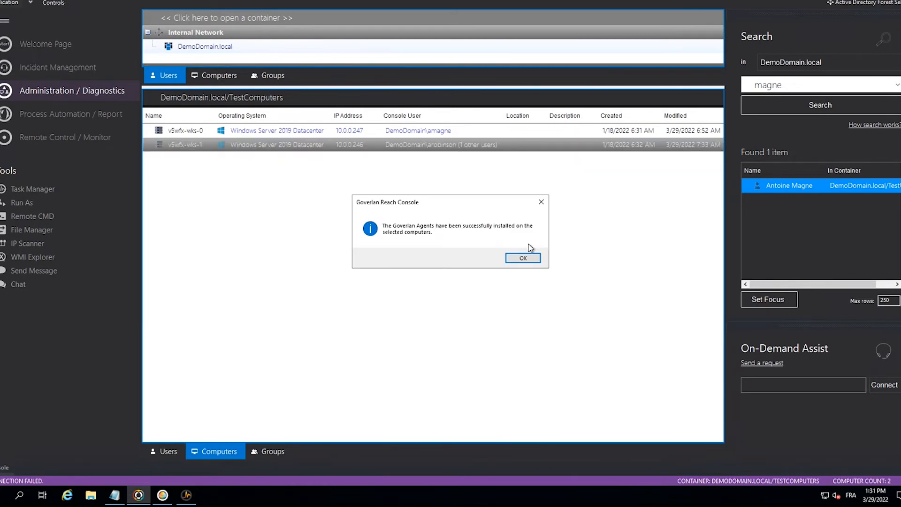
{"action": "left_click", "coordinate": [523, 260]}
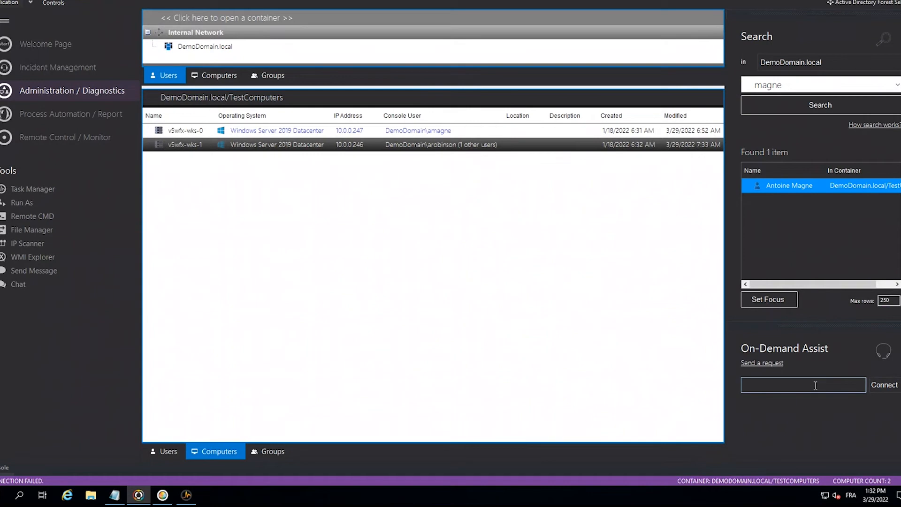
- Copy the On-Demand Assist request web link to the clipboard and dismiss the result message
{"action": "left_click", "coordinate": [775, 364]}
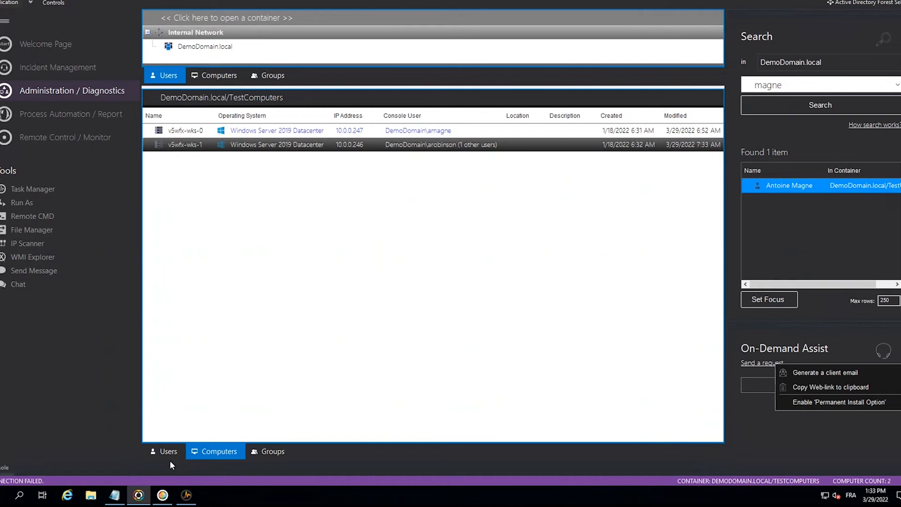
{"action": "left_click", "coordinate": [820, 389]}
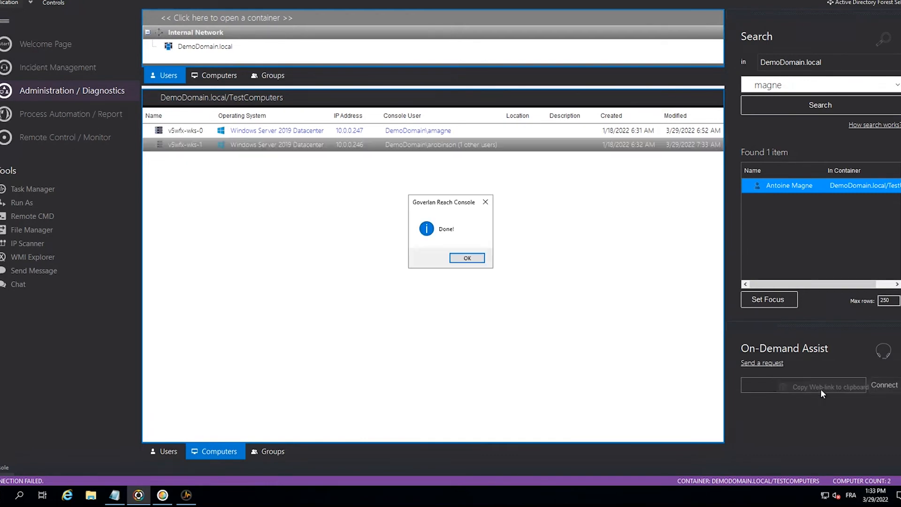
{"action": "left_click", "coordinate": [470, 257]}
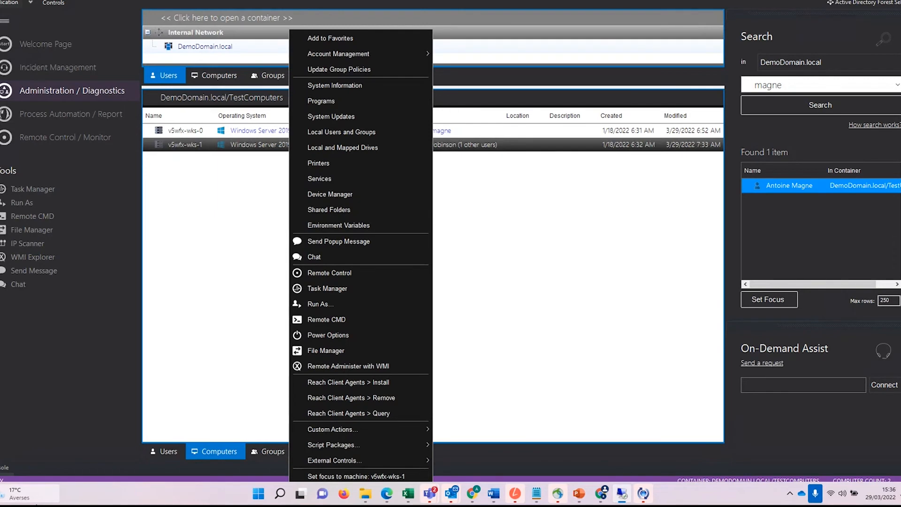
{"action": "mouse_move", "coordinate": [36, 504]}
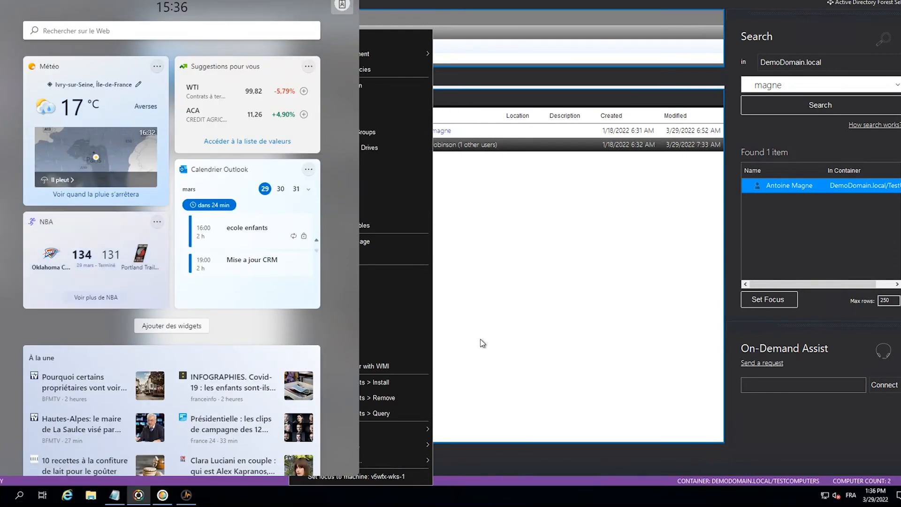
{"action": "left_click", "coordinate": [481, 339]}
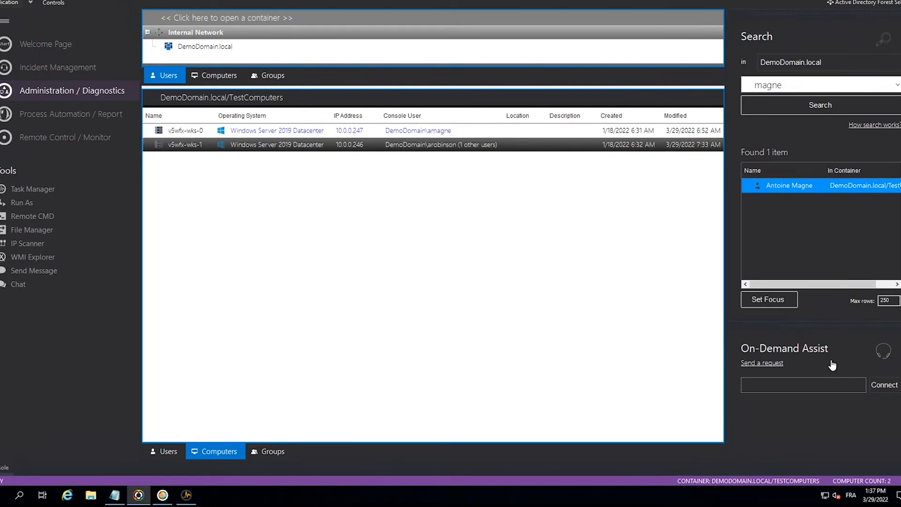
- Start a new process automation named "install soft" in the Software category
{"action": "left_click", "coordinate": [19, 113]}
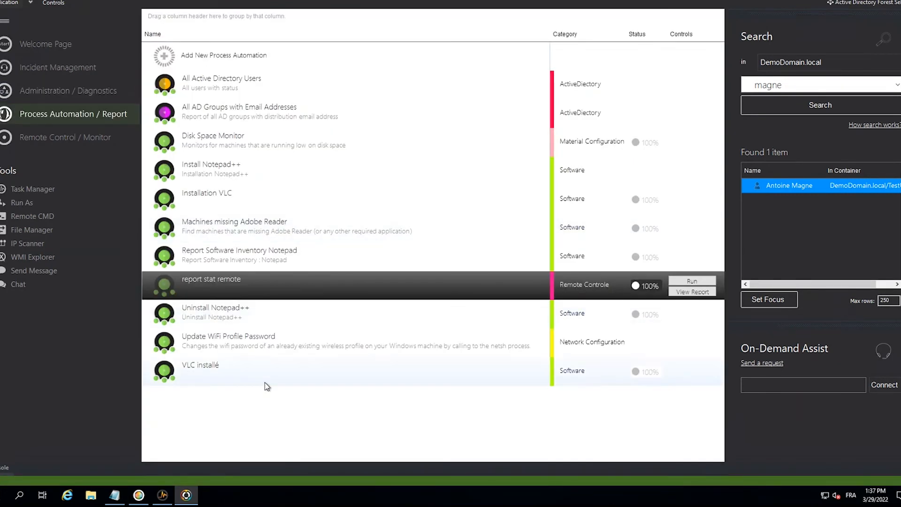
{"action": "right_click", "coordinate": [262, 410]}
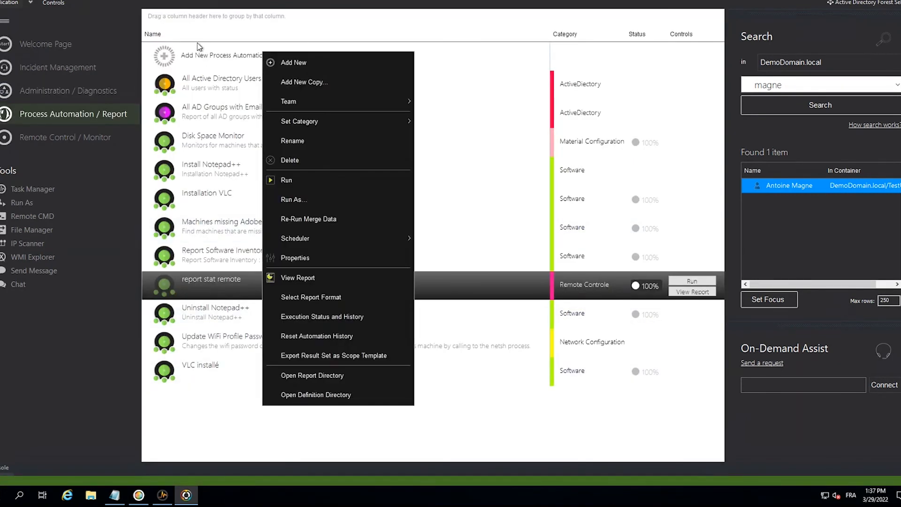
{"action": "left_click", "coordinate": [173, 50]}
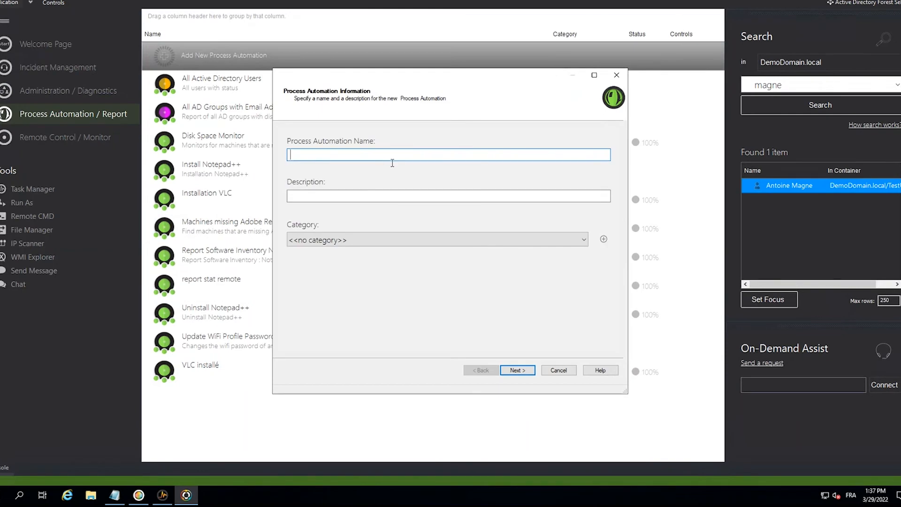
{"action": "left_click", "coordinate": [466, 243]}
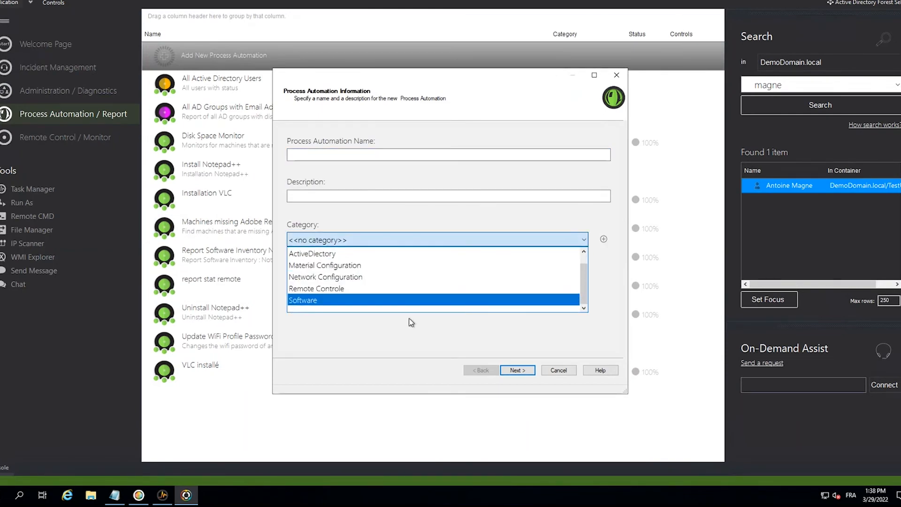
{"action": "left_click", "coordinate": [408, 303]}
{"action": "left_click", "coordinate": [356, 155]}
{"action": "type", "text": "instapp"}
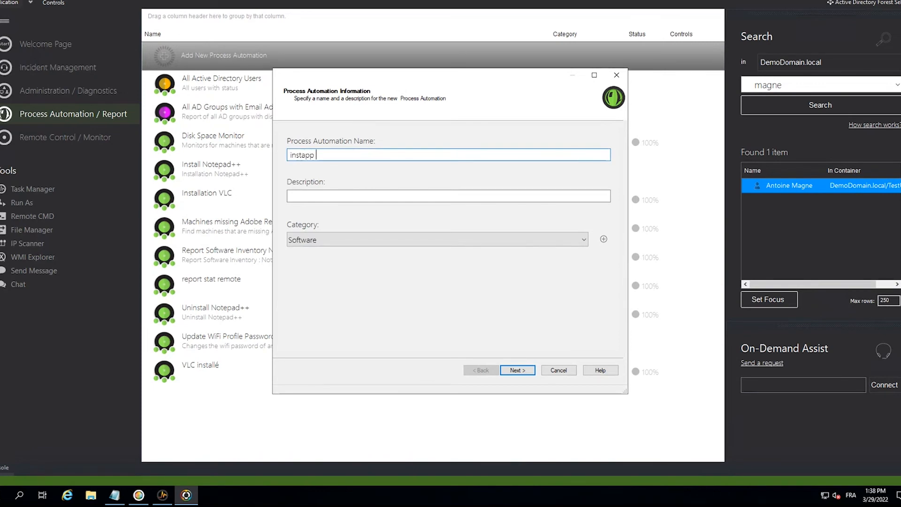
{"action": "key", "text": "BackSpace"}
{"action": "key", "text": "BackSpace"}
{"action": "type", "text": "ll soft"}
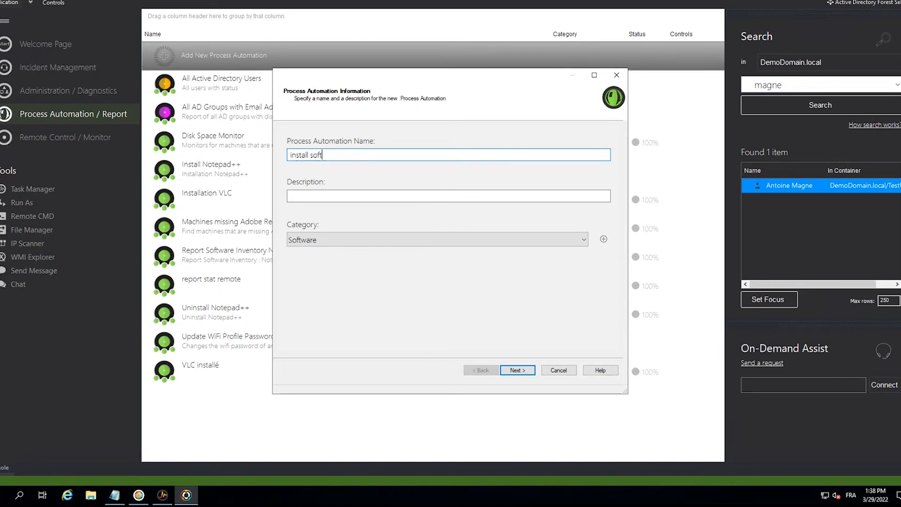
{"action": "key", "text": "Return"}
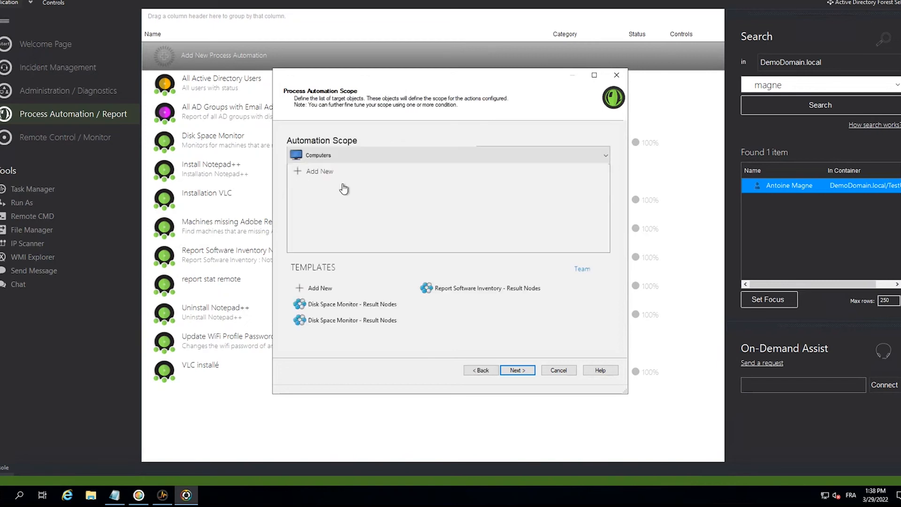
- Add a computer scope to the automation containing the TestComputers container, and continue to the automation actions
{"action": "left_click", "coordinate": [327, 174]}
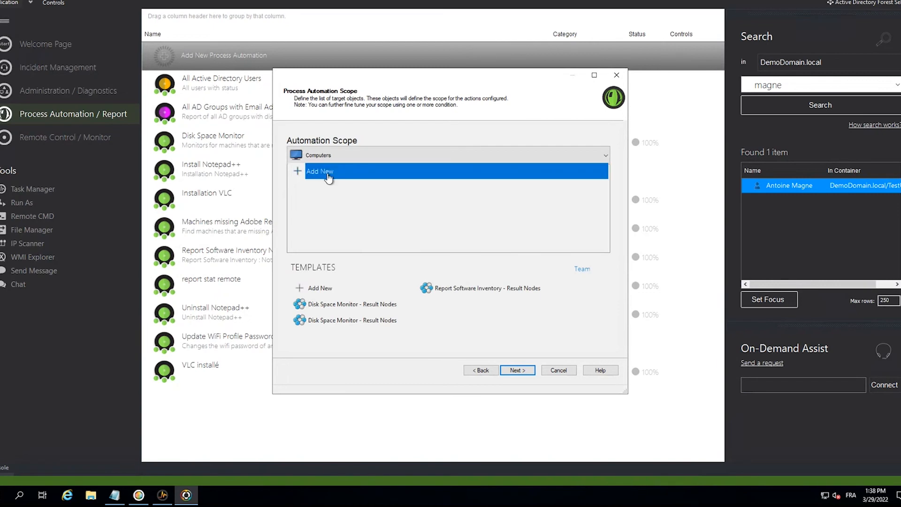
{"action": "double_click", "coordinate": [328, 174]}
{"action": "left_click", "coordinate": [319, 190]}
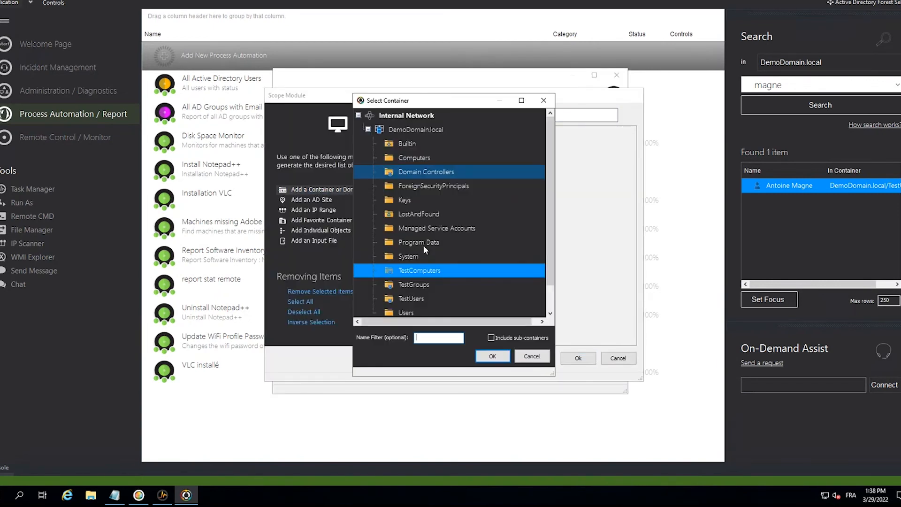
{"action": "left_click", "coordinate": [491, 357]}
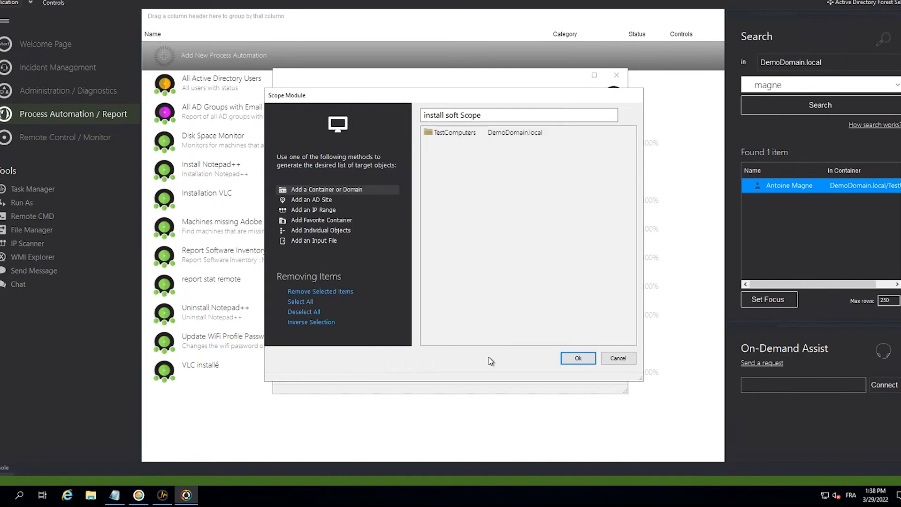
{"action": "left_click", "coordinate": [568, 359]}
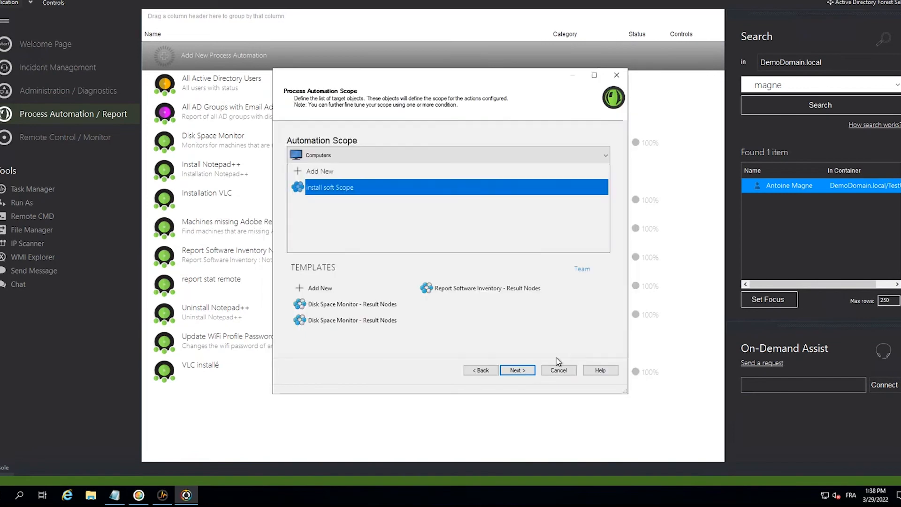
{"action": "left_click", "coordinate": [516, 370]}
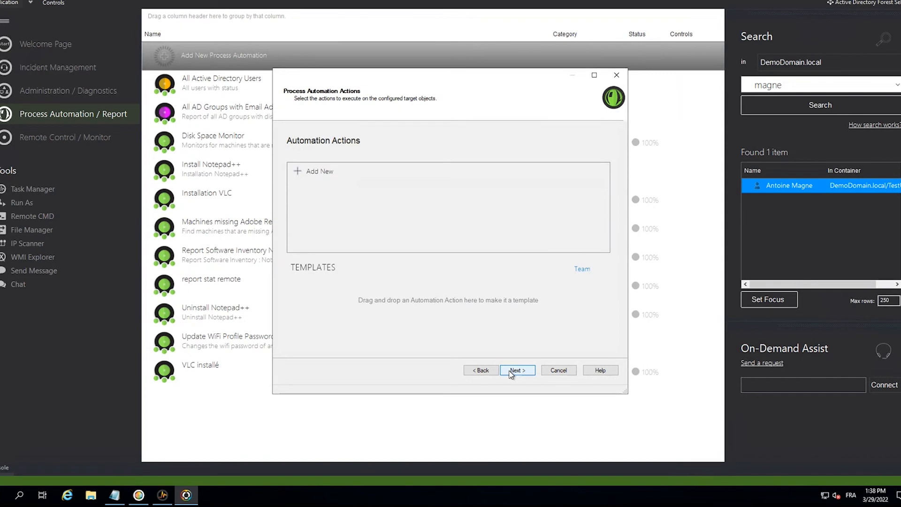
- Start a new automation action and examine the available Execute options, including Network Settings, Local Account Database, Shares and Goverlan Agents
{"action": "left_click", "coordinate": [333, 180]}
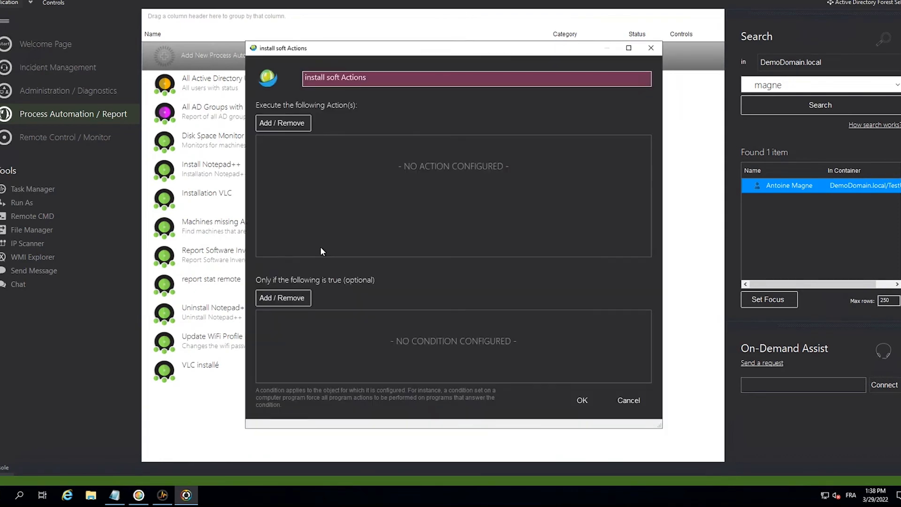
{"action": "left_click", "coordinate": [280, 124]}
{"action": "mouse_move", "coordinate": [340, 118]}
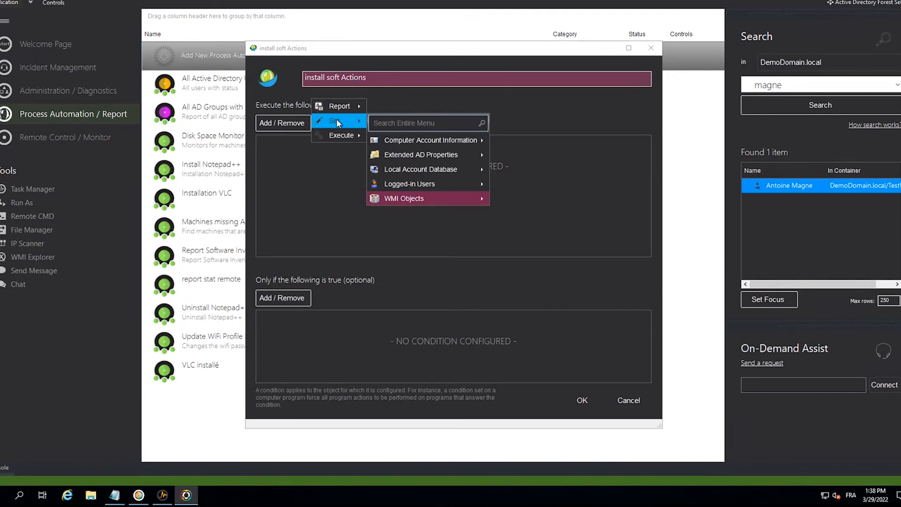
{"action": "mouse_move", "coordinate": [340, 134]}
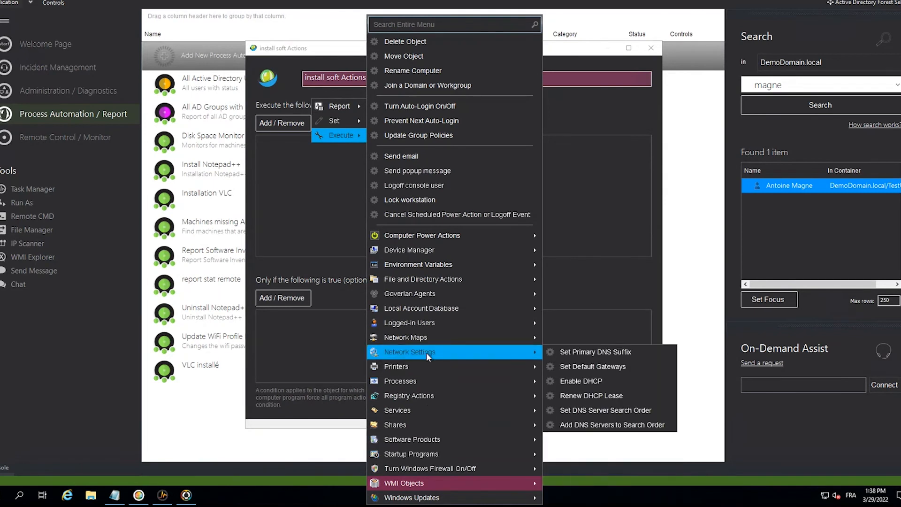
{"action": "mouse_move", "coordinate": [423, 314]}
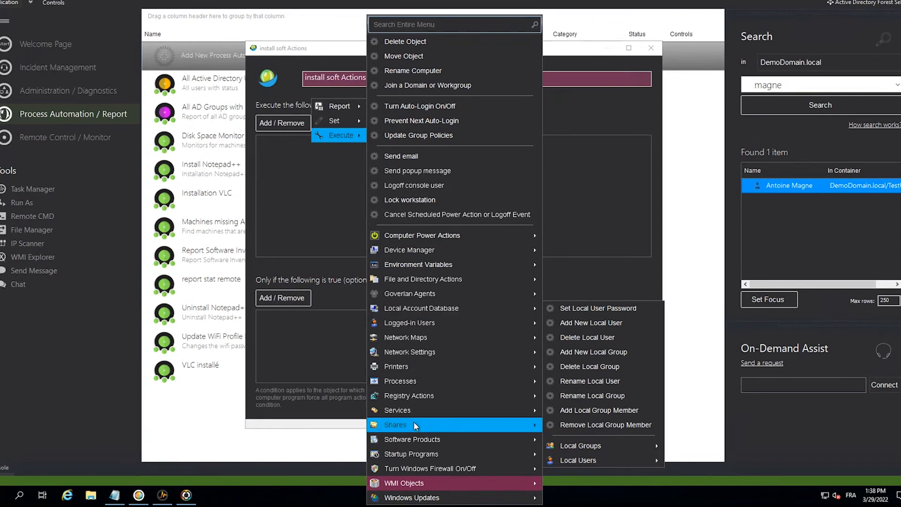
{"action": "mouse_move", "coordinate": [418, 441]}
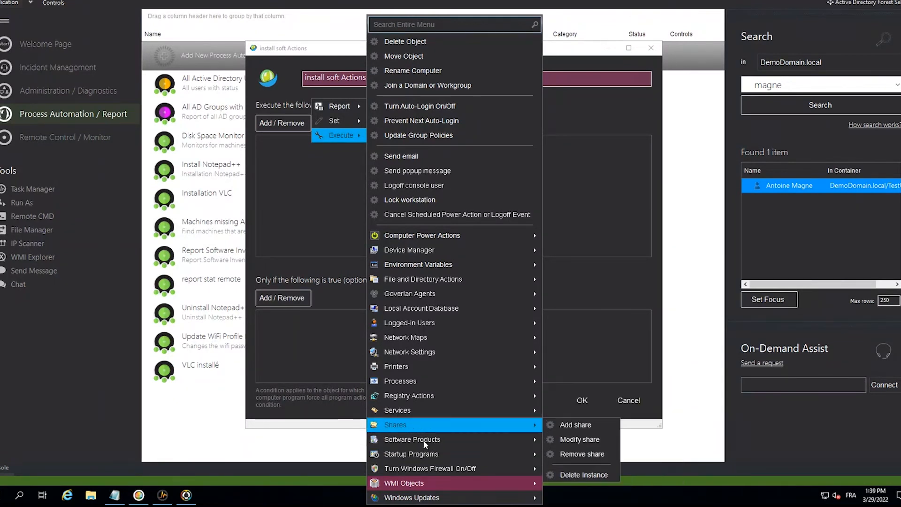
{"action": "mouse_move", "coordinate": [432, 365]}
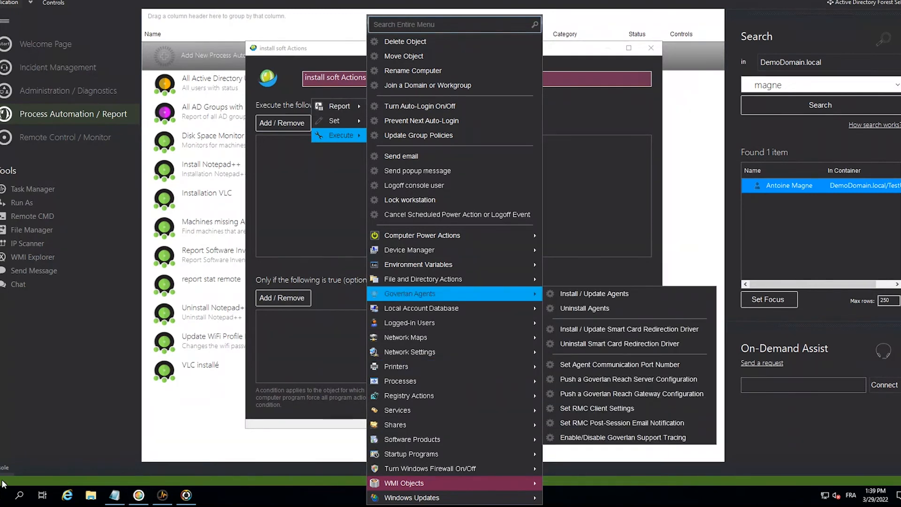
- Open Remote Desktop Connection and try to connect to 10.0.0.244 with the admin account password
{"action": "left_click", "coordinate": [0, 497]}
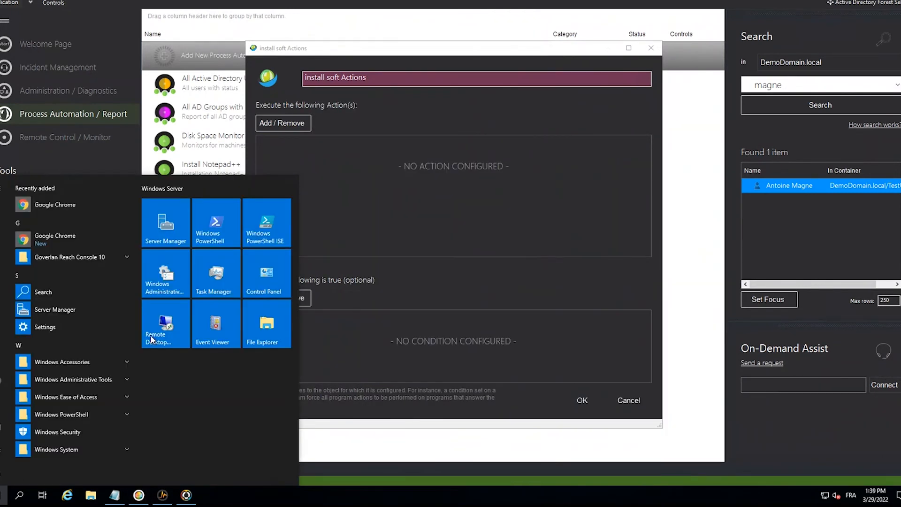
{"action": "left_click", "coordinate": [211, 325]}
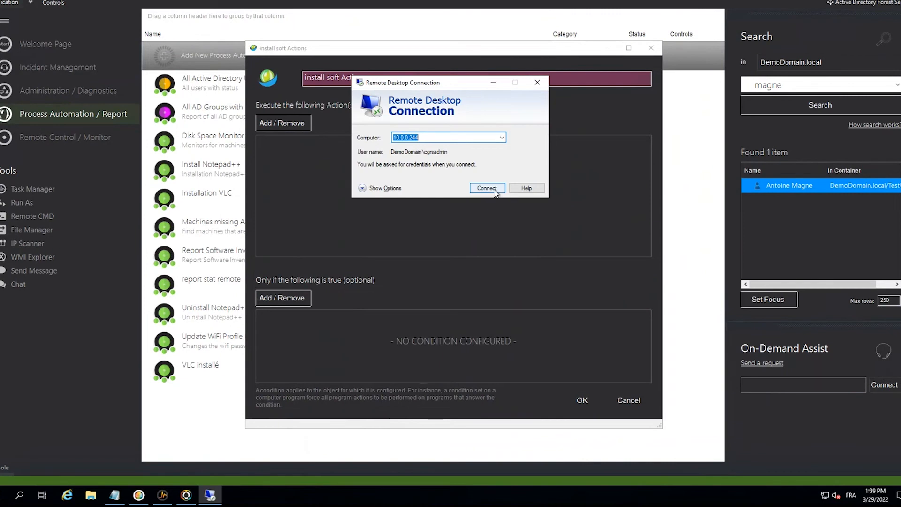
{"action": "left_click", "coordinate": [486, 188]}
{"action": "key", "text": "ctrl+v"}
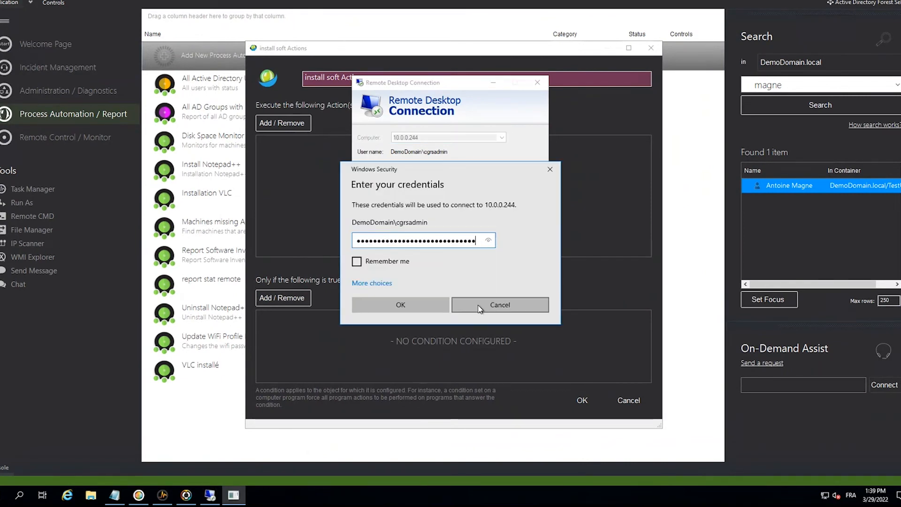
{"action": "left_click", "coordinate": [121, 496]}
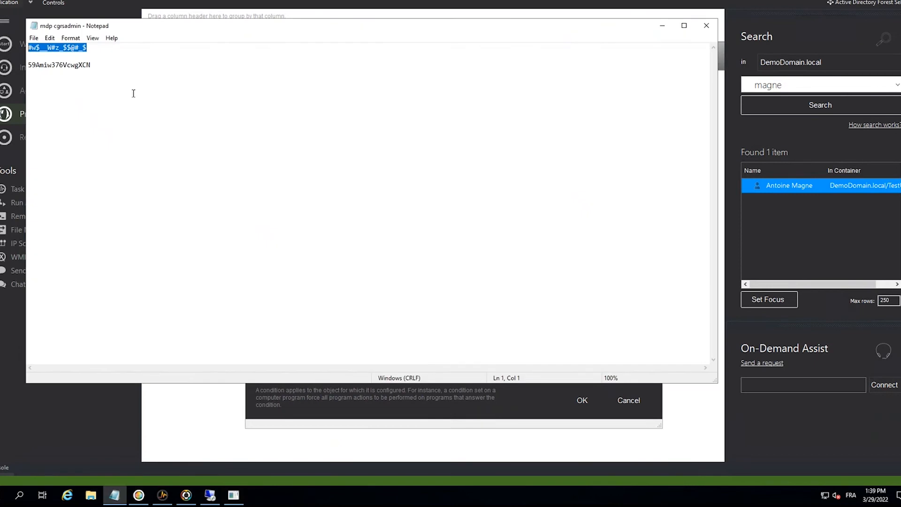
{"action": "left_click", "coordinate": [662, 25]}
{"action": "key", "text": "Return"}
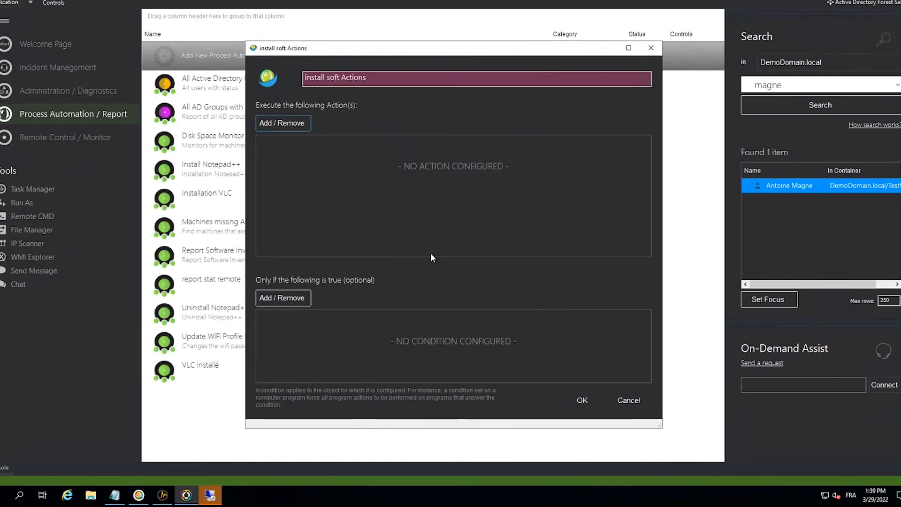
- Retry the Remote Desktop connection to 10.0.0.244, pasting the account password again, and switch to the remote session
{"action": "left_click", "coordinate": [209, 495]}
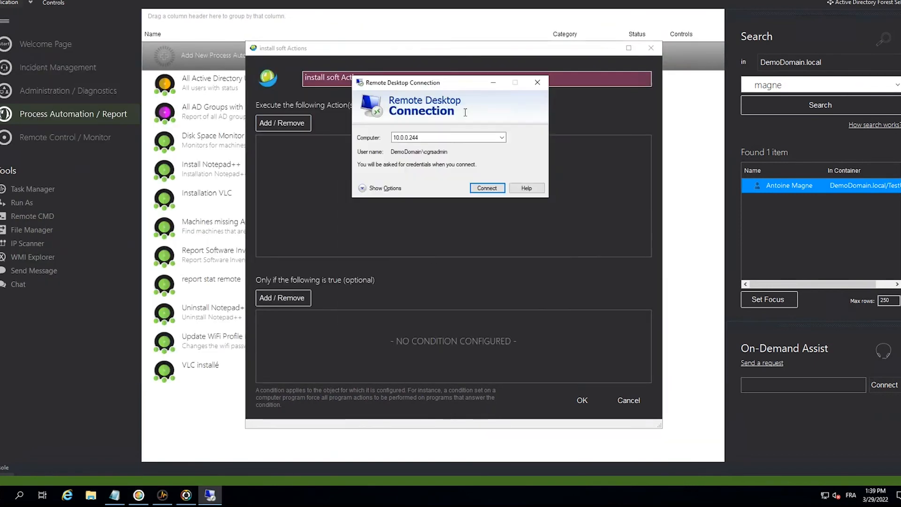
{"action": "left_click", "coordinate": [502, 139]}
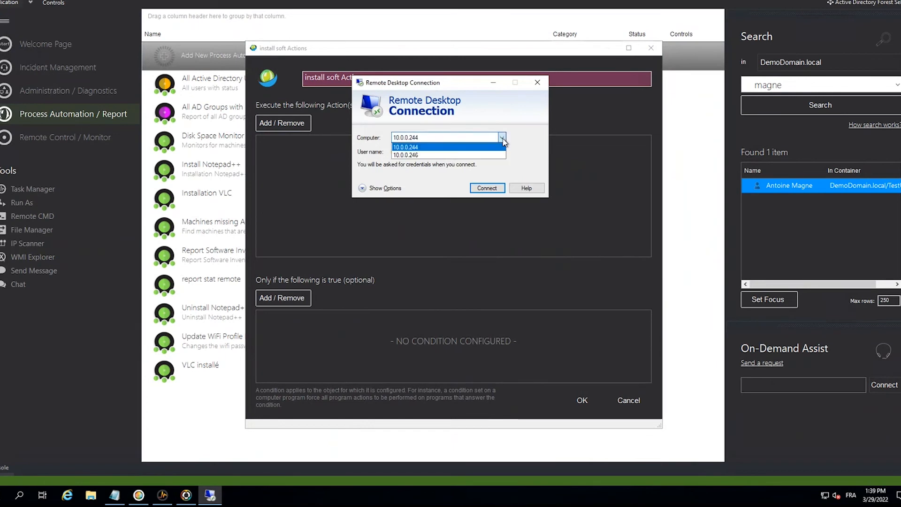
{"action": "left_click", "coordinate": [502, 139]}
{"action": "left_click", "coordinate": [486, 188]}
{"action": "key", "text": "ctrl+v"}
{"action": "left_click", "coordinate": [425, 307]}
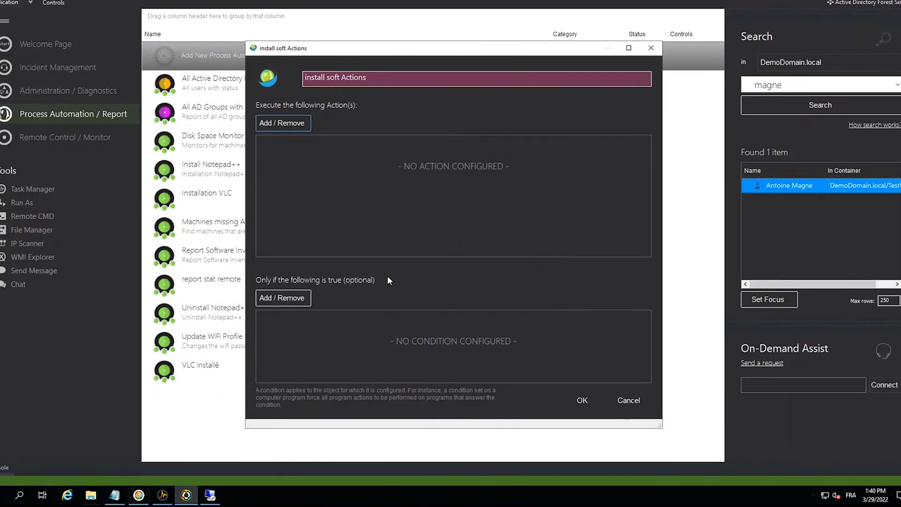
{"action": "left_click", "coordinate": [209, 498]}
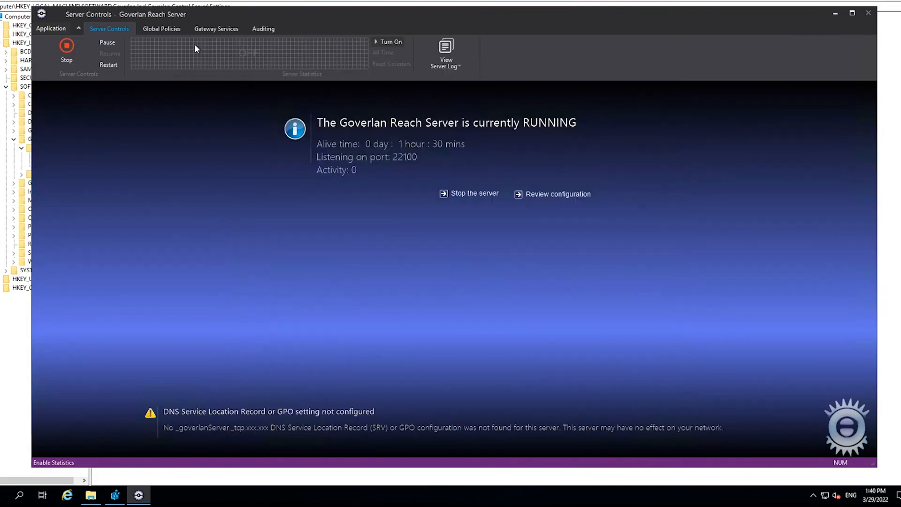
- View the Client Side Logo Customization and Client Side Text Customization settings in the Goverlan Reach Server global policies
{"action": "left_click", "coordinate": [171, 28]}
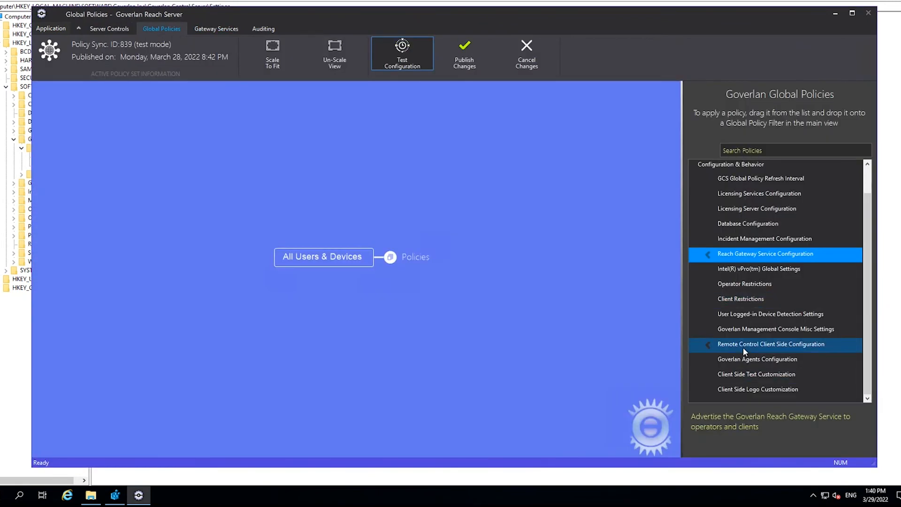
{"action": "double_click", "coordinate": [742, 389]}
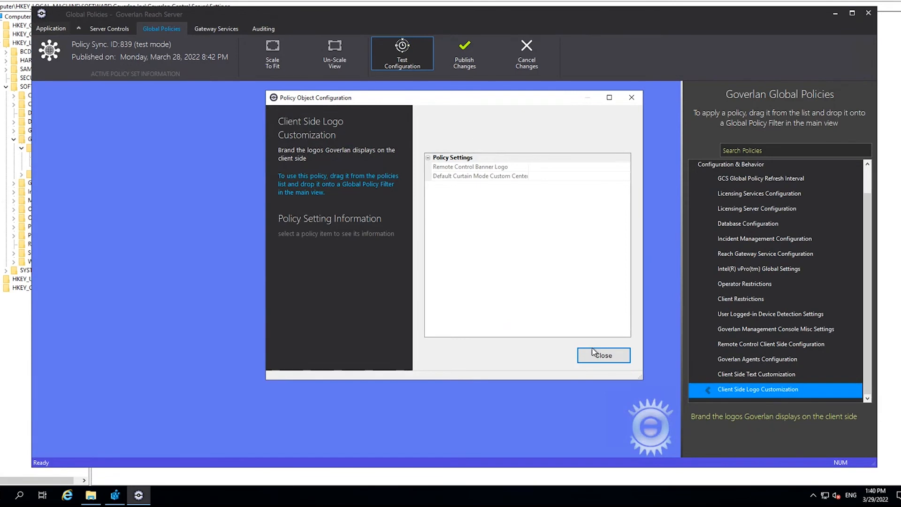
{"action": "left_click", "coordinate": [596, 355]}
{"action": "double_click", "coordinate": [776, 379]}
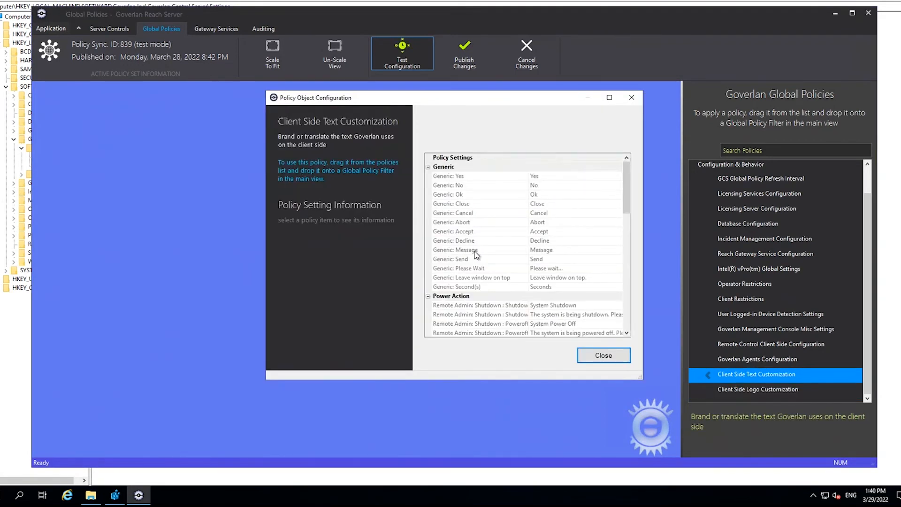
- Look through the Power Action and Chat texts in the Client Side Text Customization policy, and close its configuration
{"action": "scroll", "coordinate": [476, 255], "scroll_direction": "down", "scroll_amount": 5}
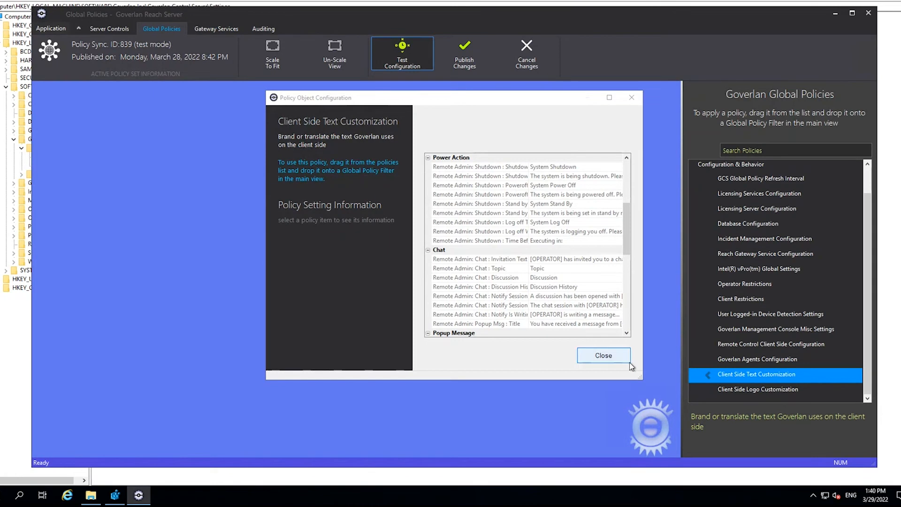
{"action": "left_click", "coordinate": [603, 355]}
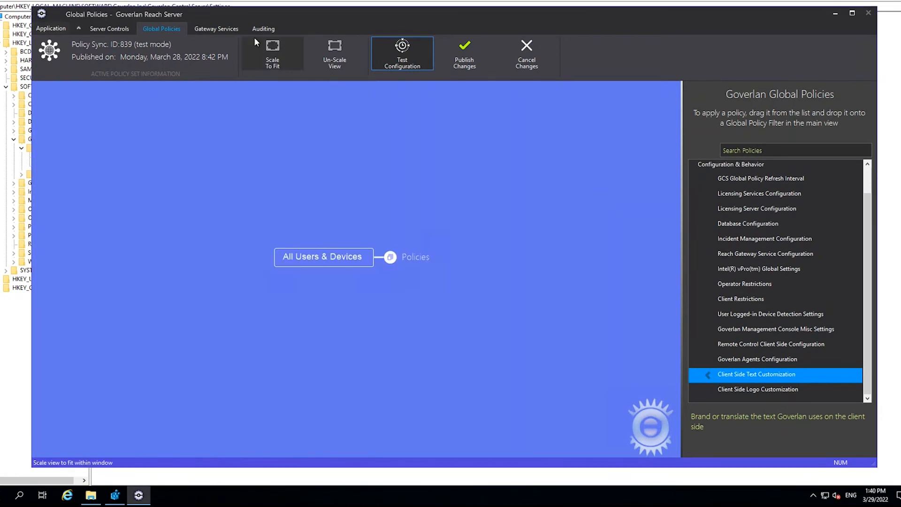
- View the centralized auditing snapshot of Remote Desktop Access, Remote System Access and System Login/Logout activity
{"action": "left_click", "coordinate": [267, 29]}
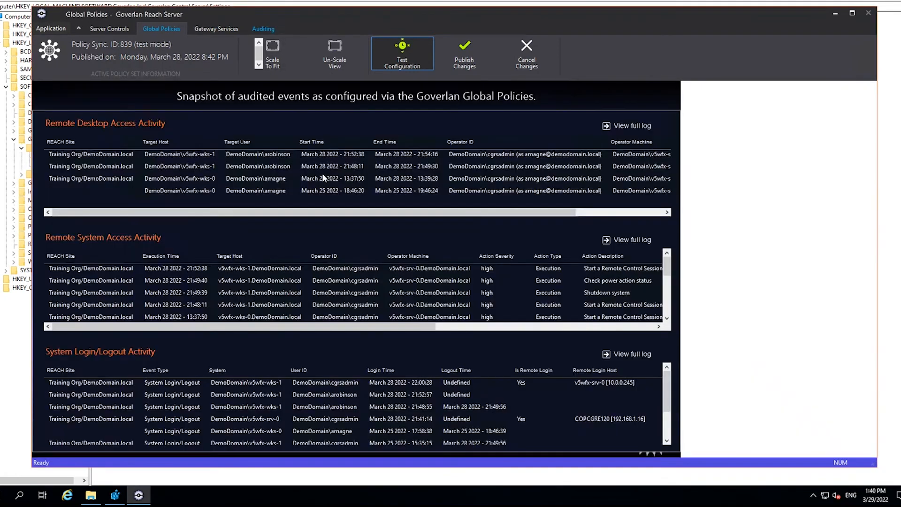
{"action": "scroll", "coordinate": [458, 322], "scroll_direction": "down", "scroll_amount": 1}
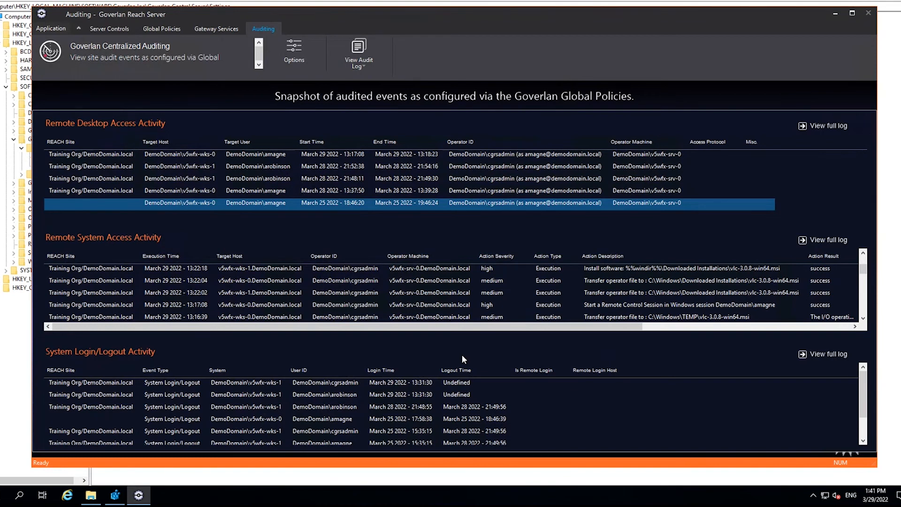
{"action": "left_click", "coordinate": [516, 171]}
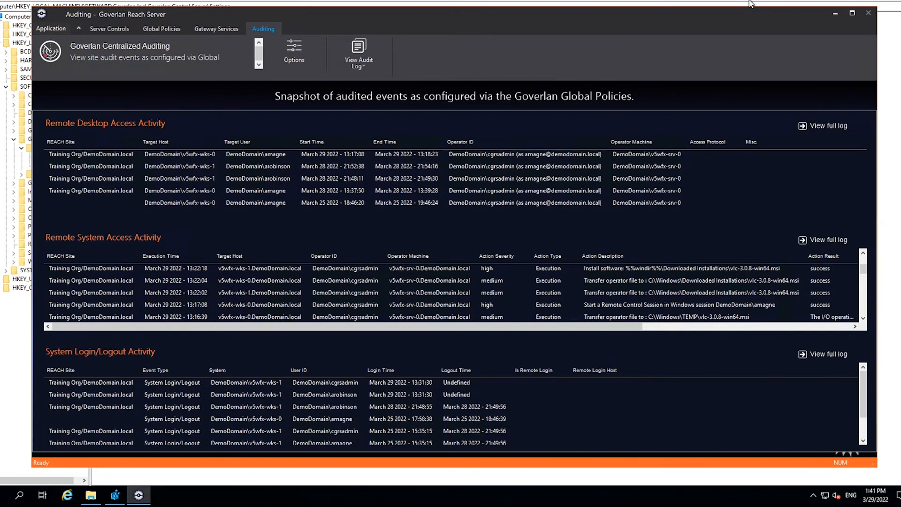
- Leave the Reach Server remote session for the Goverlan Reach Console and cancel the unfinished install soft process automation
{"action": "left_click", "coordinate": [628, 1]}
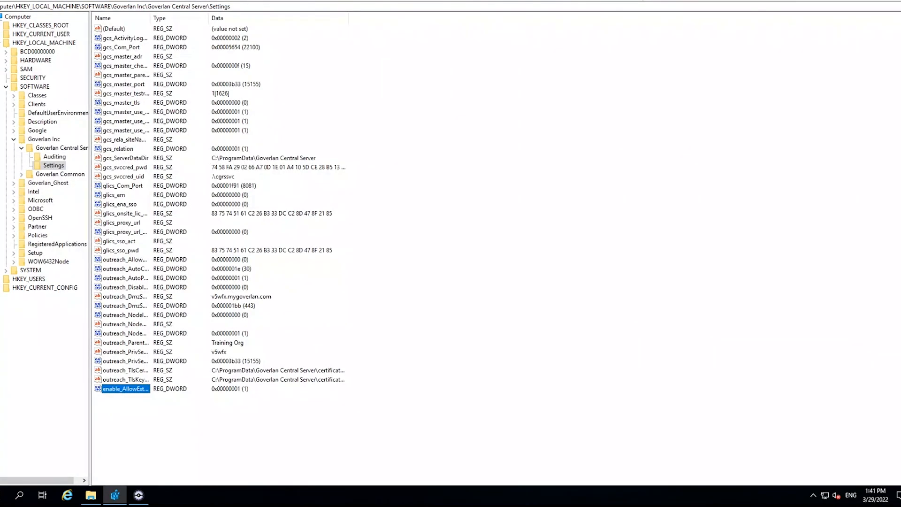
{"action": "left_click", "coordinate": [640, 0]}
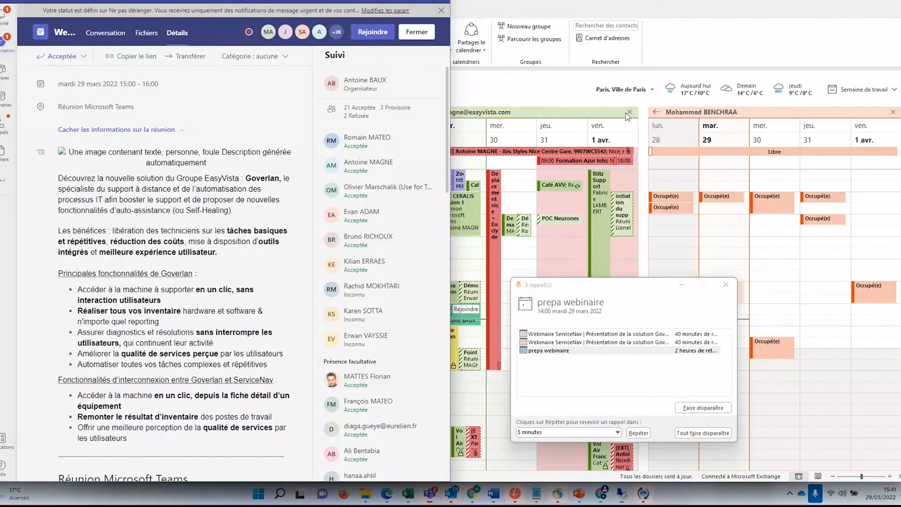
{"action": "left_click", "coordinate": [625, 498]}
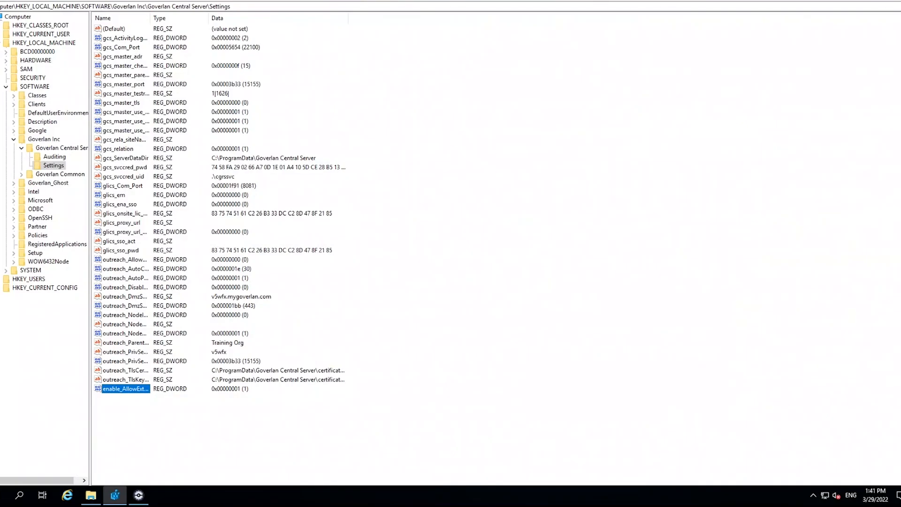
{"action": "left_click", "coordinate": [179, 2]}
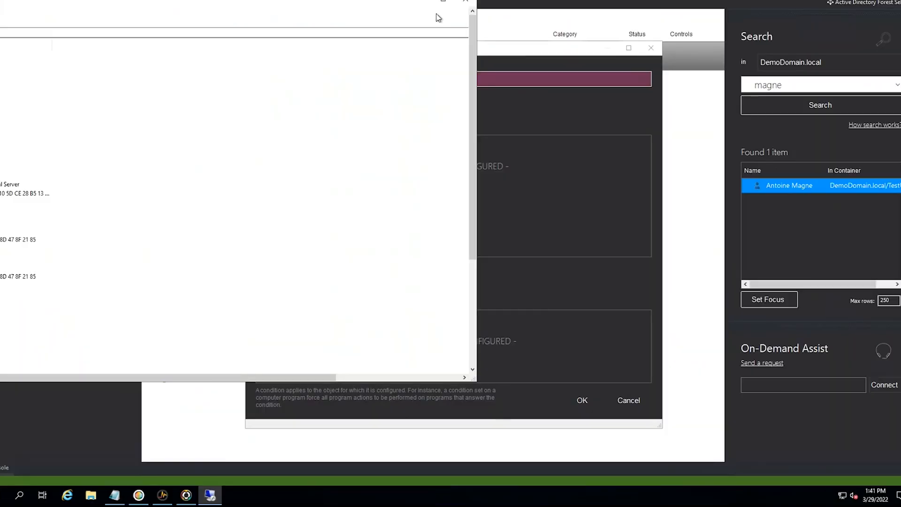
{"action": "left_click", "coordinate": [421, 2]}
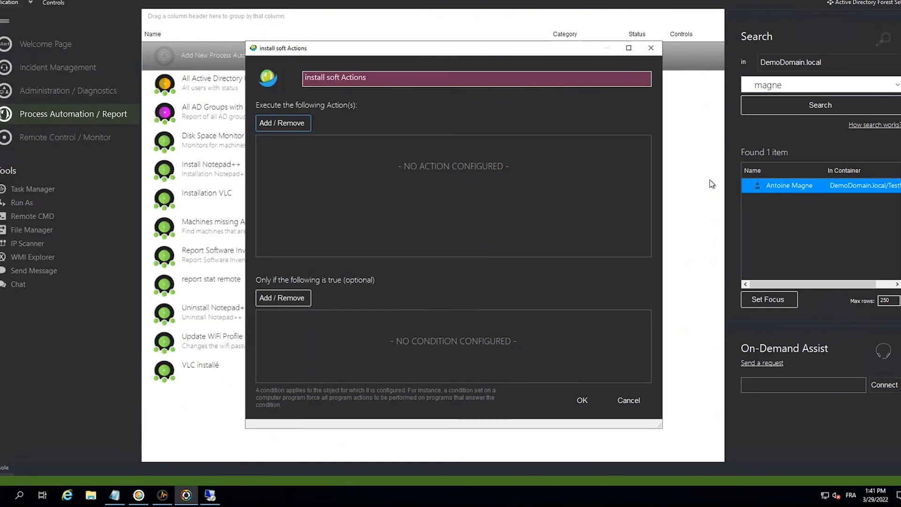
{"action": "left_click", "coordinate": [628, 400]}
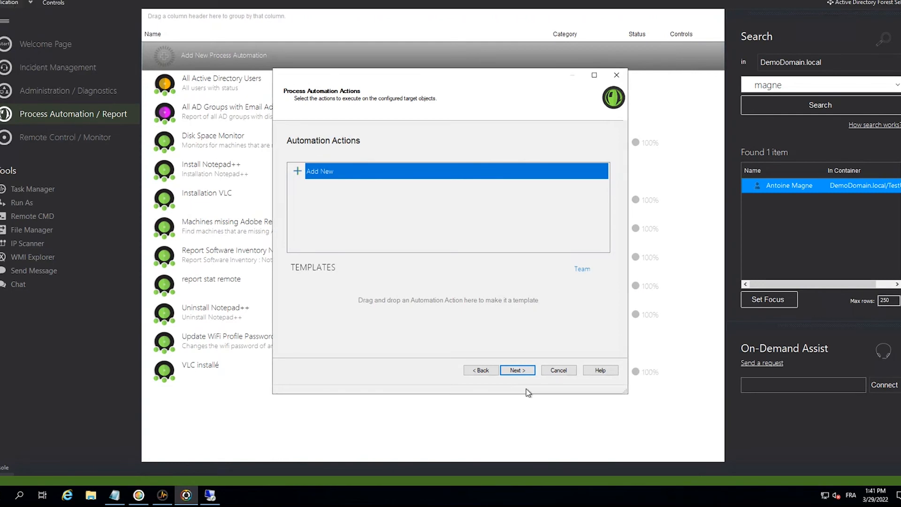
{"action": "left_click", "coordinate": [568, 371]}
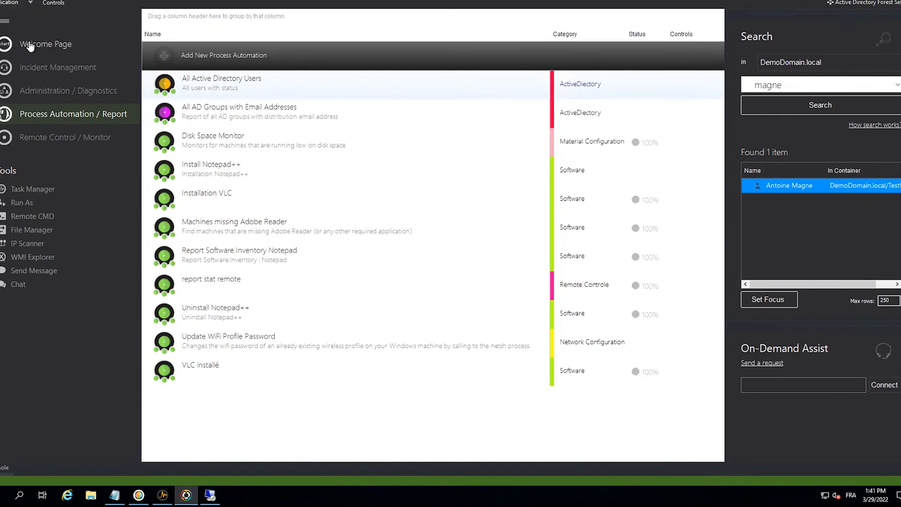
- Open the Incident Management general settings and examine the available Service Desk Integration providers, keeping EasyVista Service Desk
{"action": "left_click", "coordinate": [21, 8]}
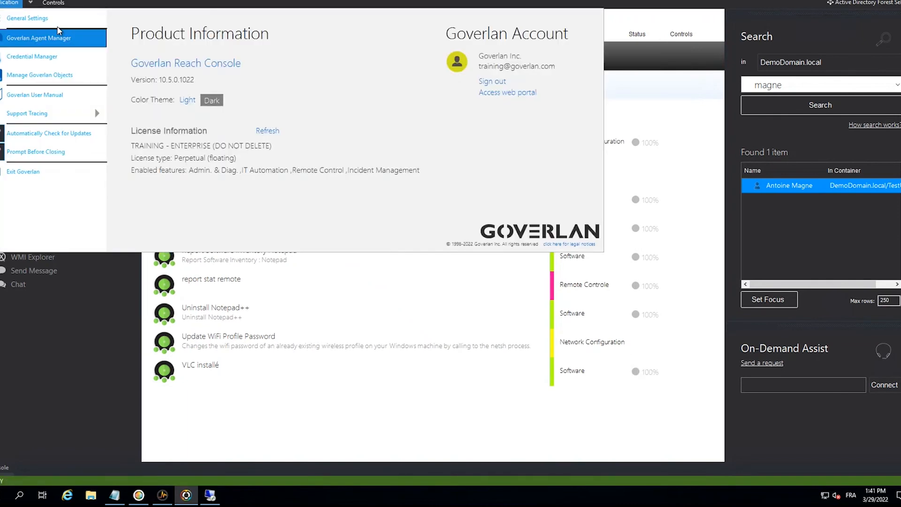
{"action": "left_click", "coordinate": [51, 19]}
{"action": "left_click", "coordinate": [265, 221]}
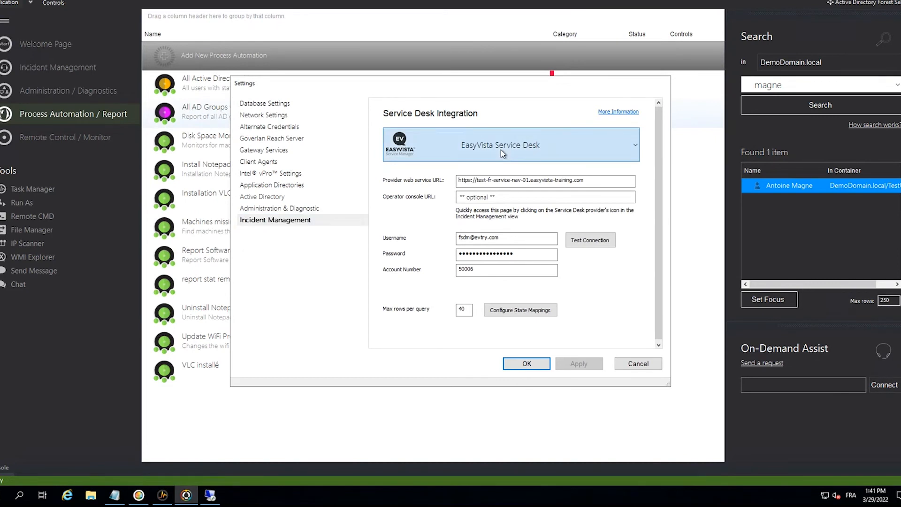
{"action": "left_click", "coordinate": [501, 150]}
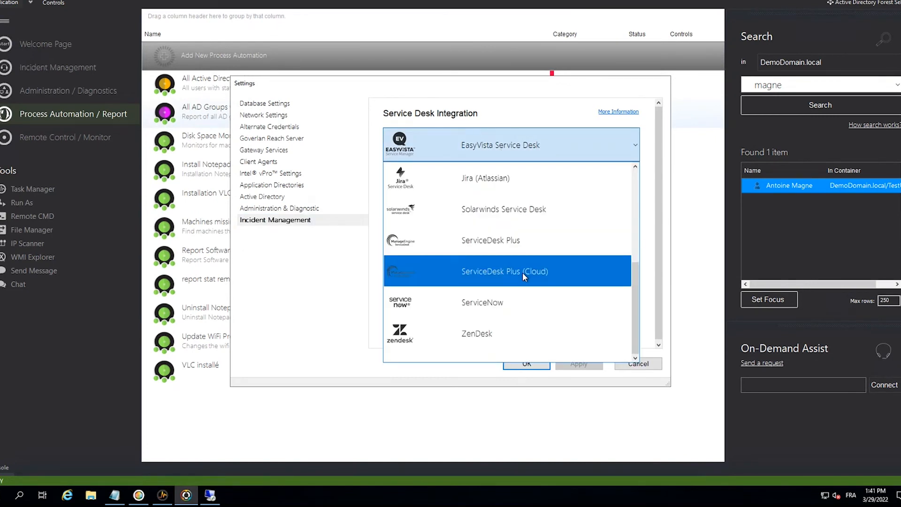
{"action": "scroll", "coordinate": [523, 275], "scroll_direction": "up", "scroll_amount": 2}
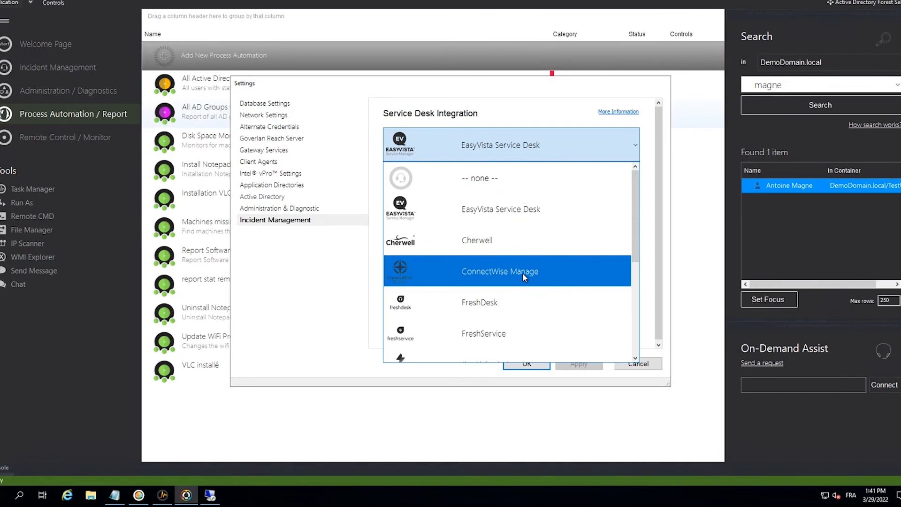
{"action": "scroll", "coordinate": [522, 273], "scroll_direction": "down", "scroll_amount": 1}
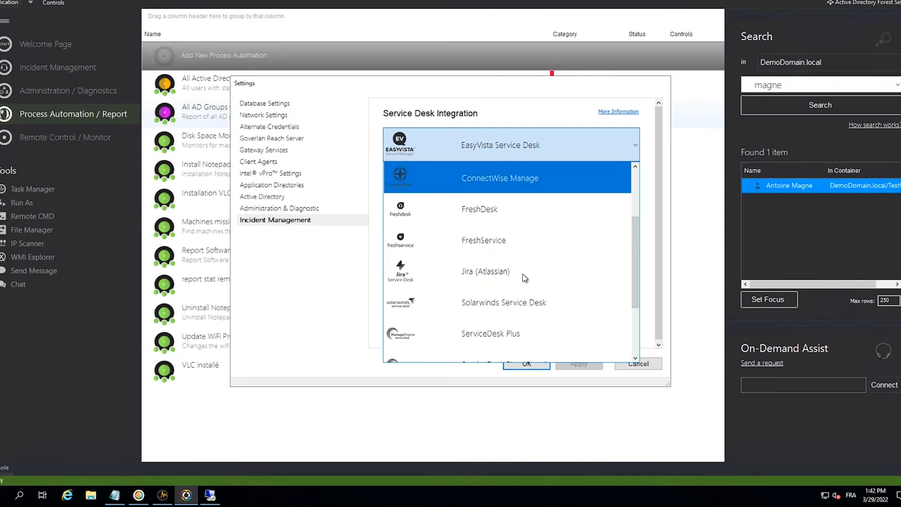
{"action": "scroll", "coordinate": [523, 276], "scroll_direction": "down", "scroll_amount": 1}
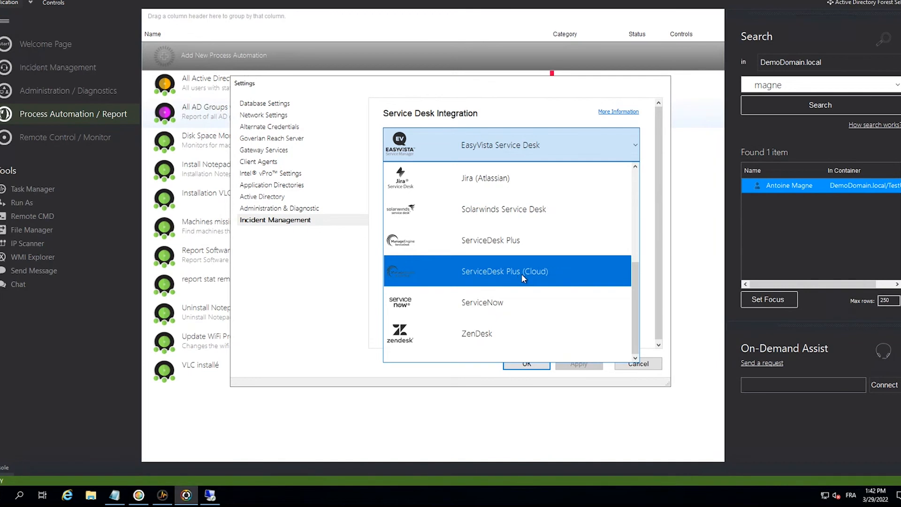
{"action": "scroll", "coordinate": [523, 277], "scroll_direction": "up", "scroll_amount": 1}
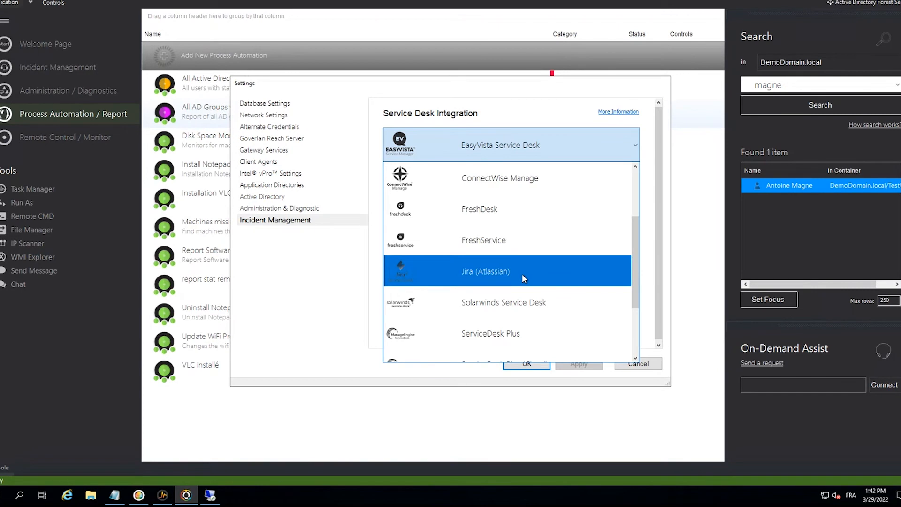
{"action": "scroll", "coordinate": [522, 274], "scroll_direction": "up", "scroll_amount": 1}
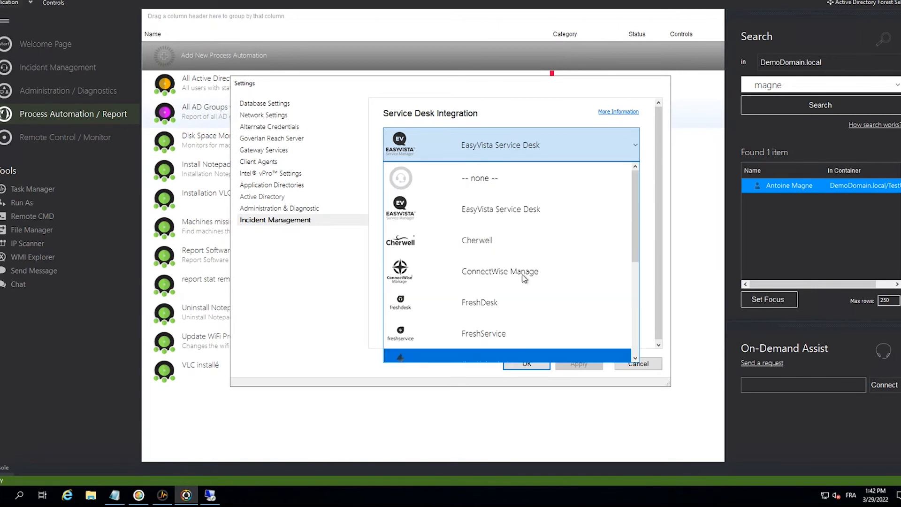
{"action": "left_click", "coordinate": [362, 311]}
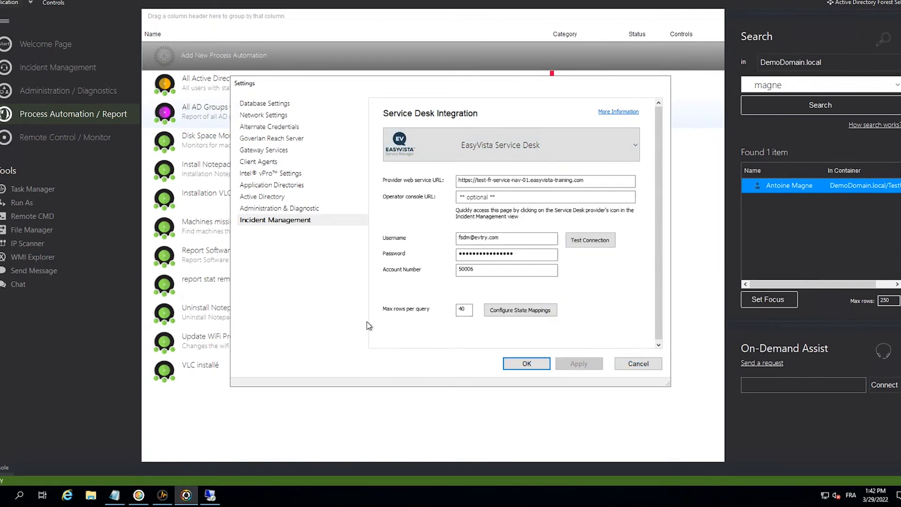
{"action": "left_click", "coordinate": [526, 364]}
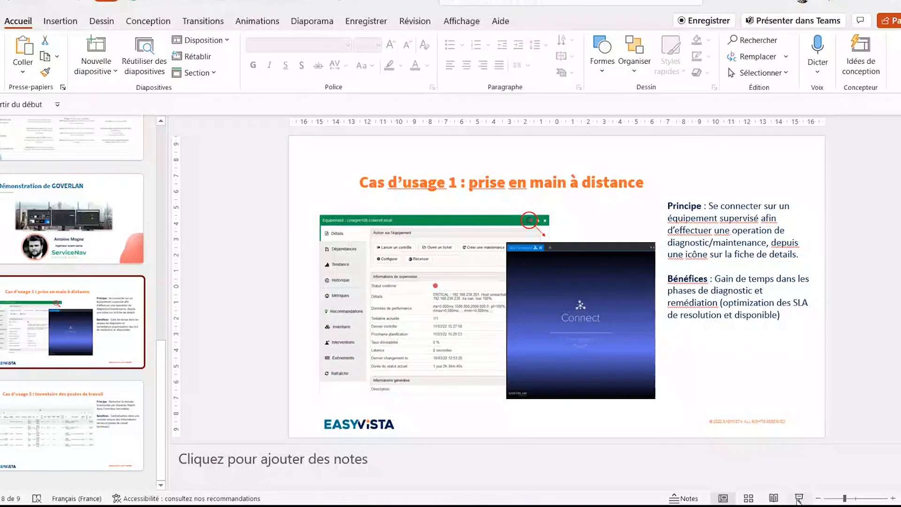
{"action": "left_click", "coordinate": [799, 500]}
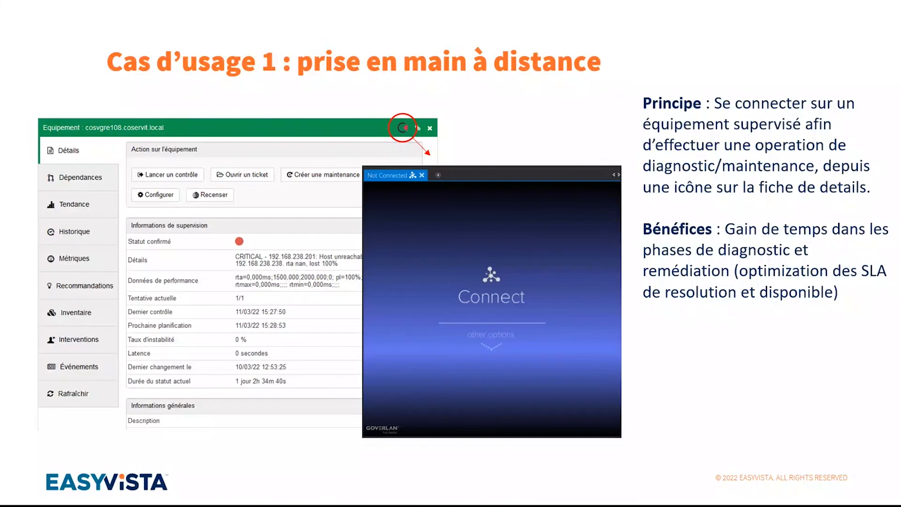
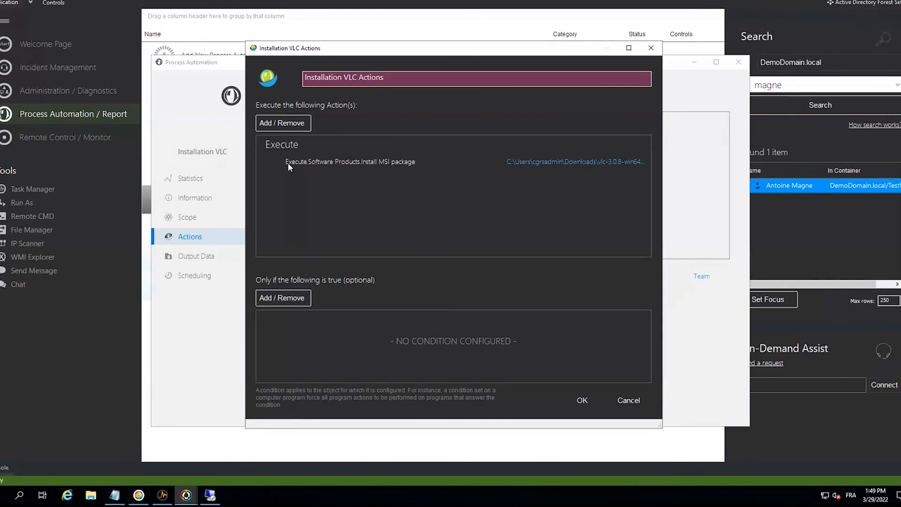
- Review the Installation VLC automation's MSI package action and the team templates area, and close the process automation
{"action": "left_click", "coordinate": [290, 144]}
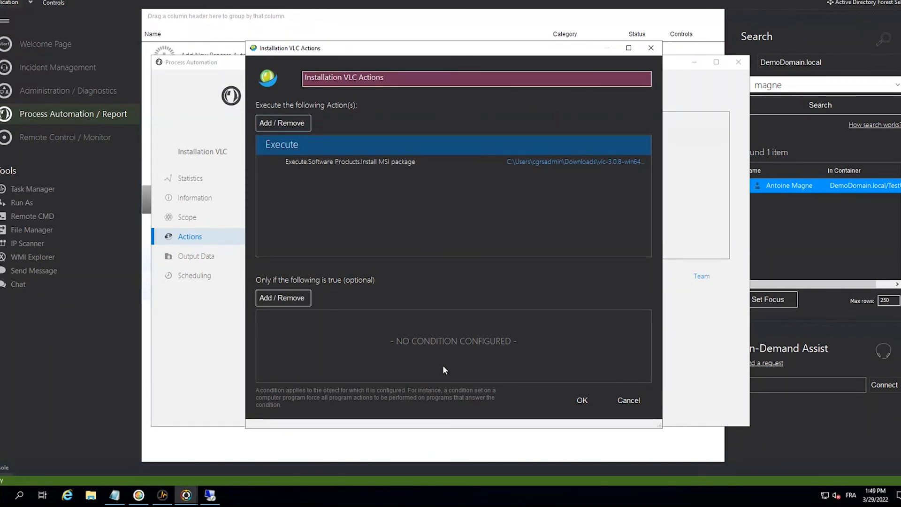
{"action": "left_click", "coordinate": [633, 406]}
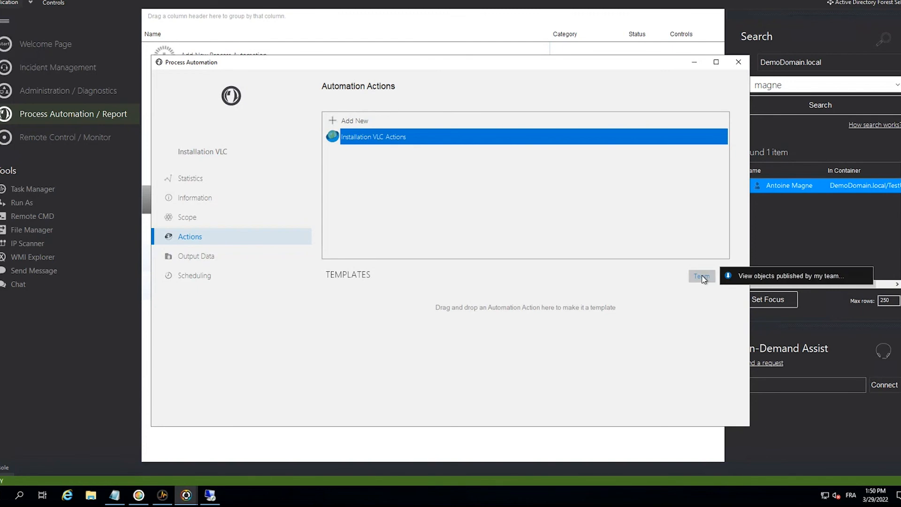
{"action": "left_click", "coordinate": [540, 326]}
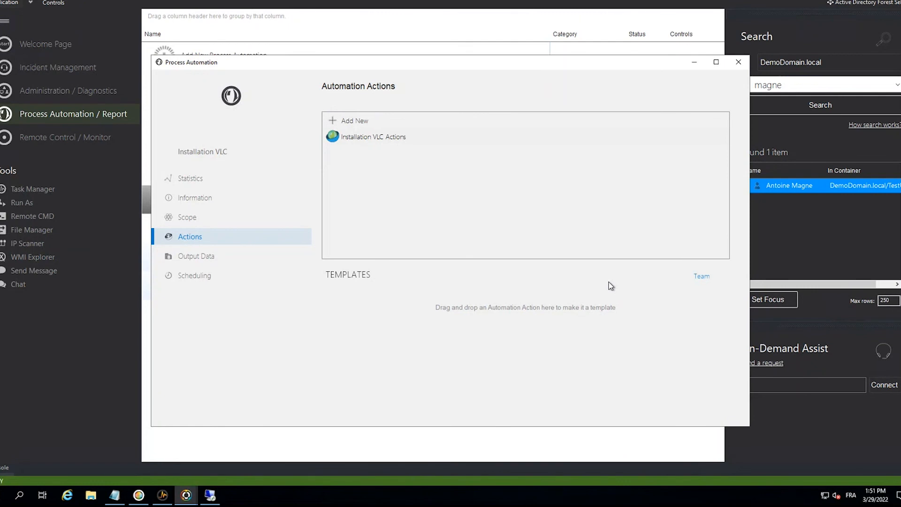
{"action": "left_click", "coordinate": [738, 62]}
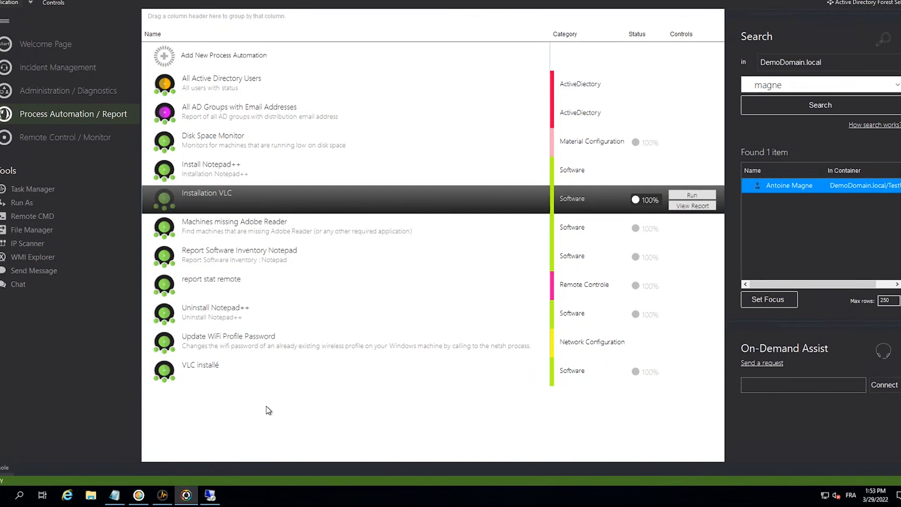
- Open the Goverlan Agent Manager and add local domain computers v5wfx-wks-0 and v5wfx-wks-1 from the TestComputers container
{"action": "left_click", "coordinate": [14, 4]}
{"action": "left_click", "coordinate": [21, 34]}
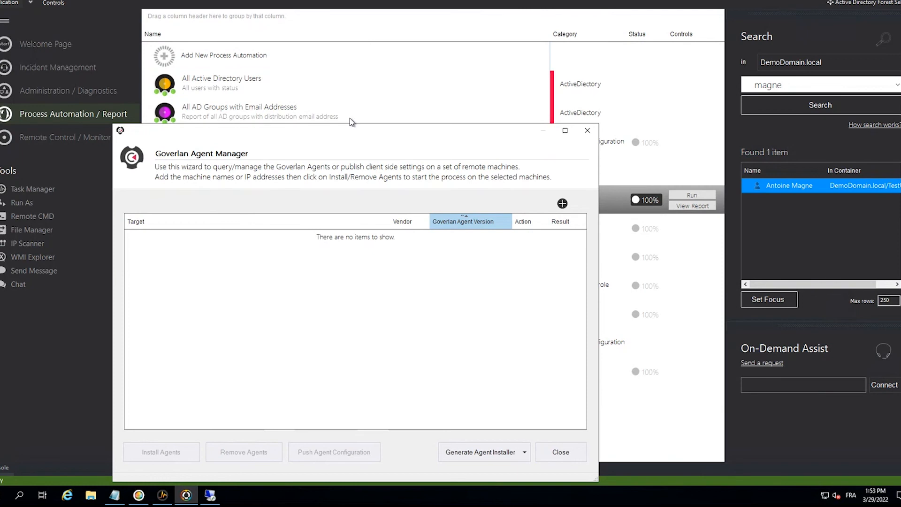
{"action": "left_click", "coordinate": [562, 203]}
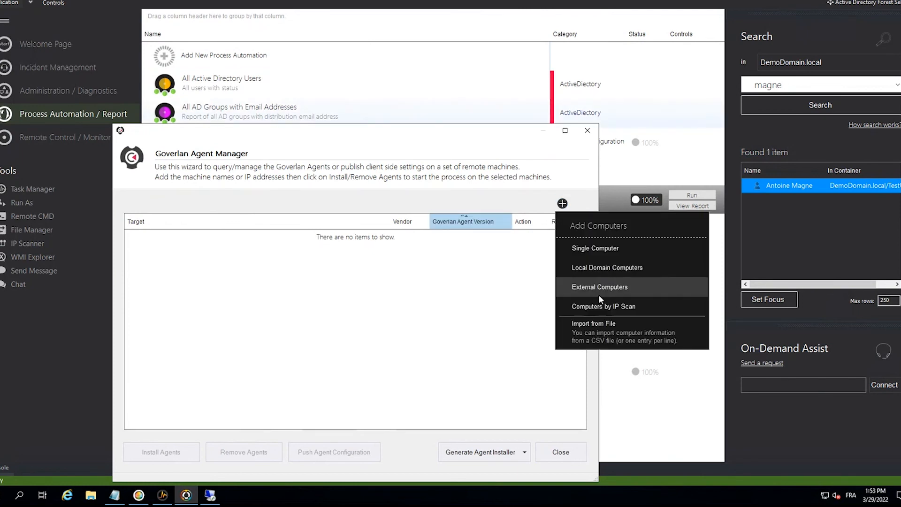
{"action": "left_click", "coordinate": [598, 272]}
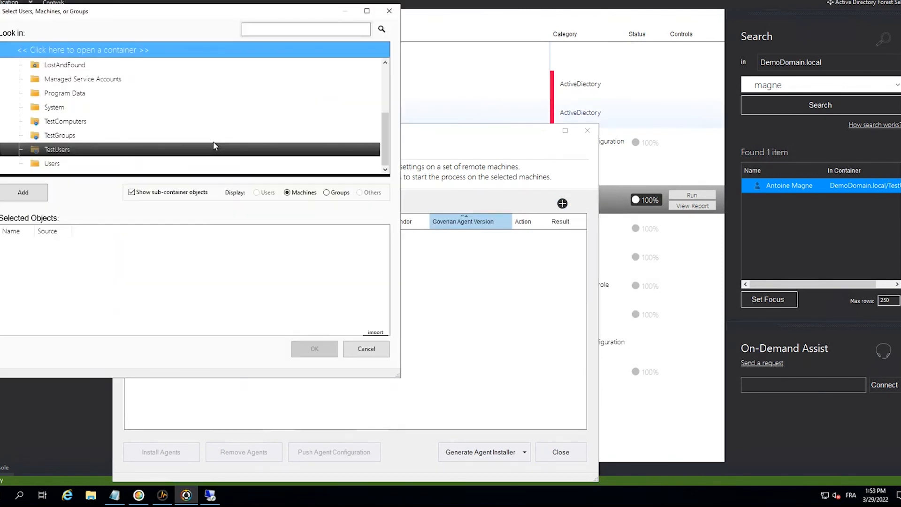
{"action": "left_click", "coordinate": [68, 123]}
{"action": "left_click", "coordinate": [68, 123]}
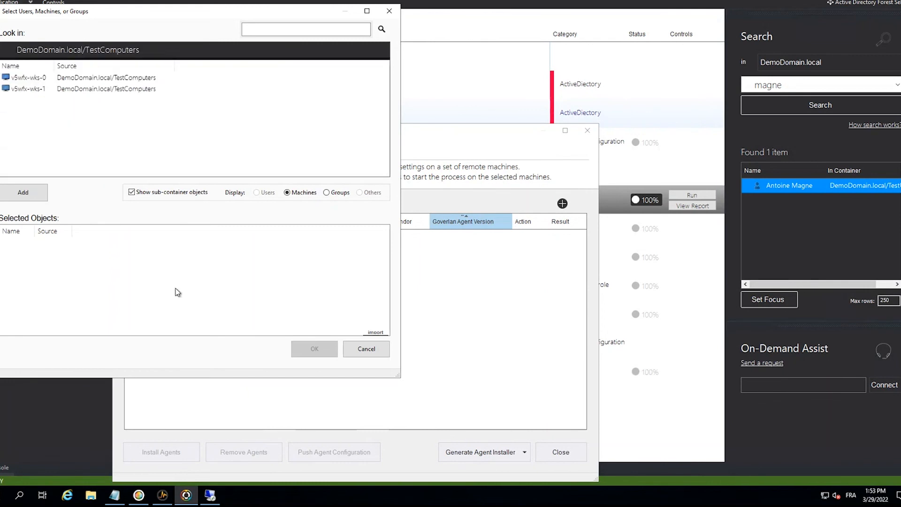
{"action": "left_click", "coordinate": [62, 82]}
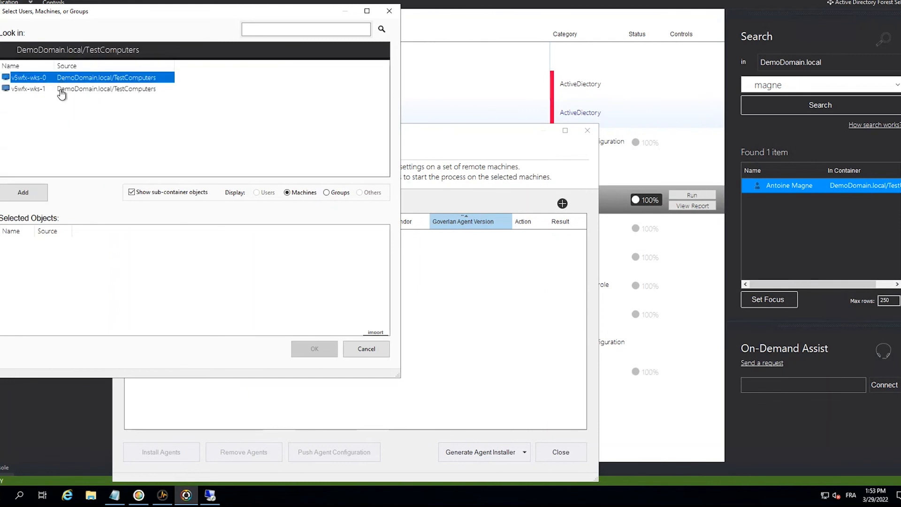
{"action": "left_click", "coordinate": [63, 89], "text": "shift"}
{"action": "left_click", "coordinate": [15, 195]}
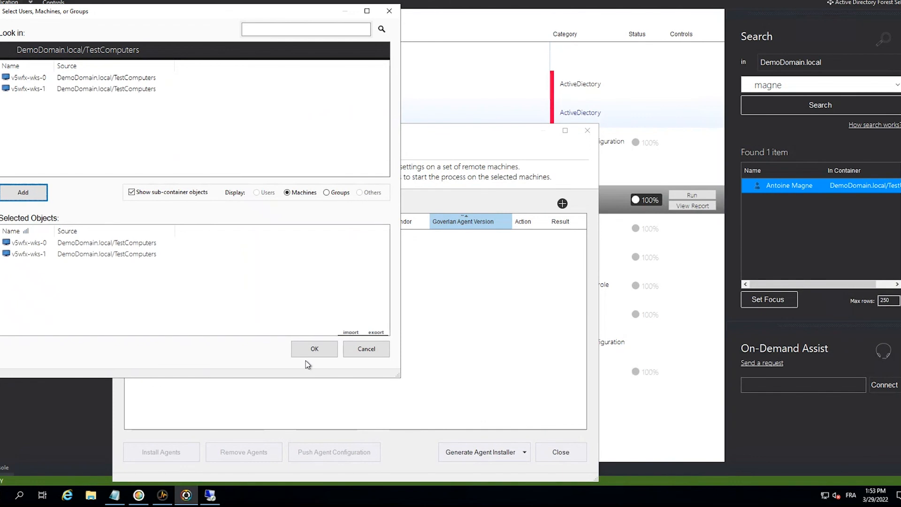
{"action": "left_click", "coordinate": [315, 345]}
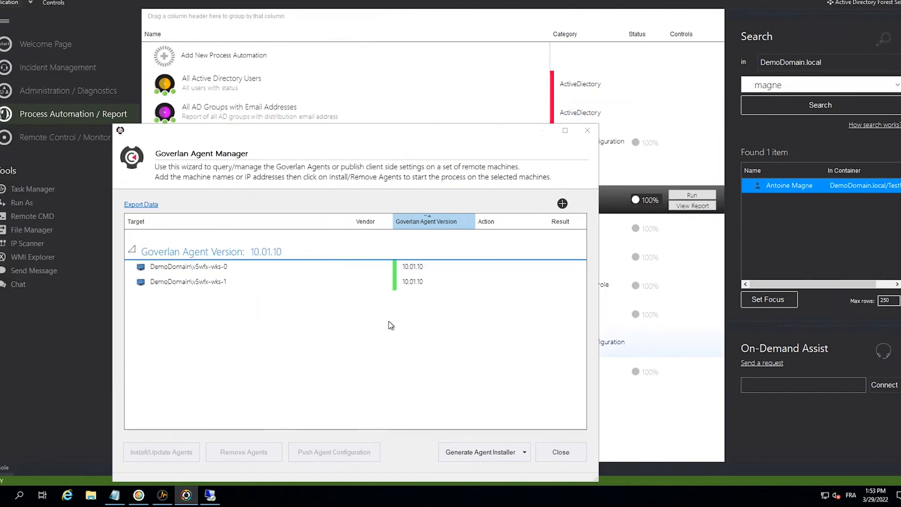
- Query the client agent configuration of v5wfx-wks-1, review its network settings and available agent actions, and close the Agent Manager
{"action": "left_click", "coordinate": [424, 284]}
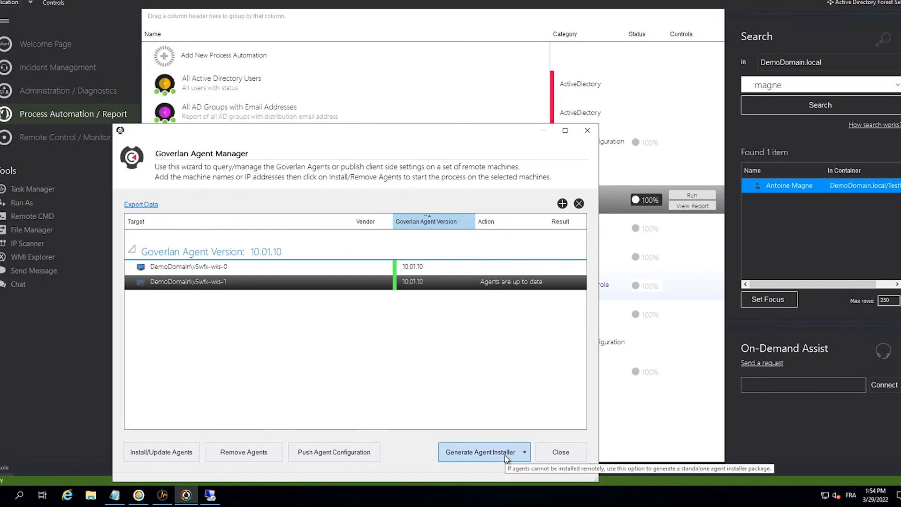
{"action": "right_click", "coordinate": [447, 286]}
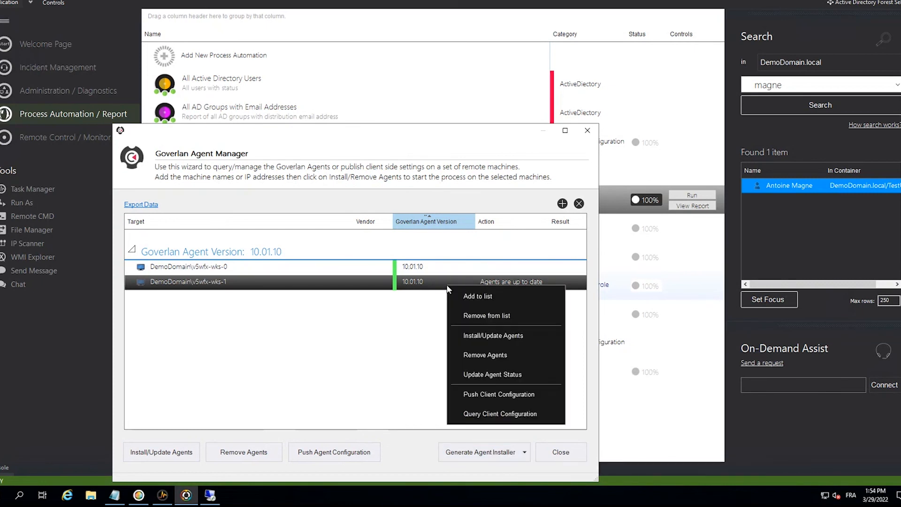
{"action": "left_click", "coordinate": [521, 415]}
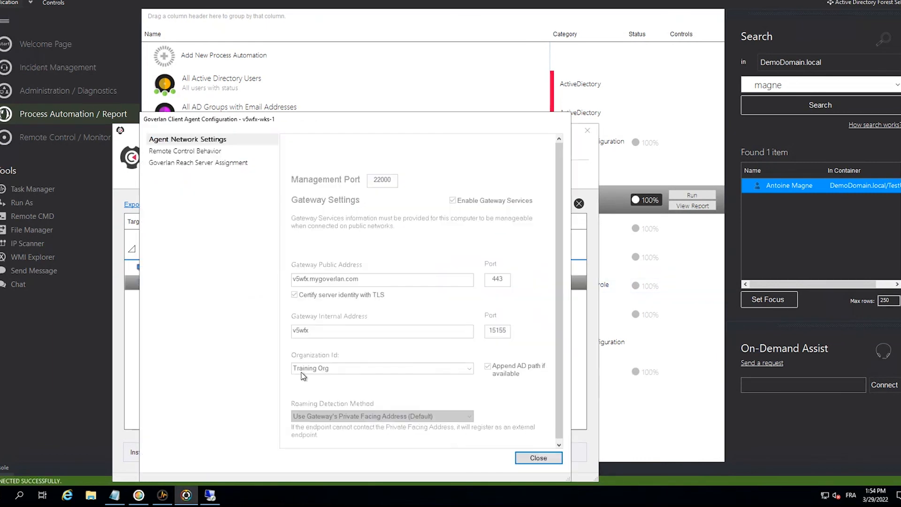
{"action": "left_click", "coordinate": [530, 458]}
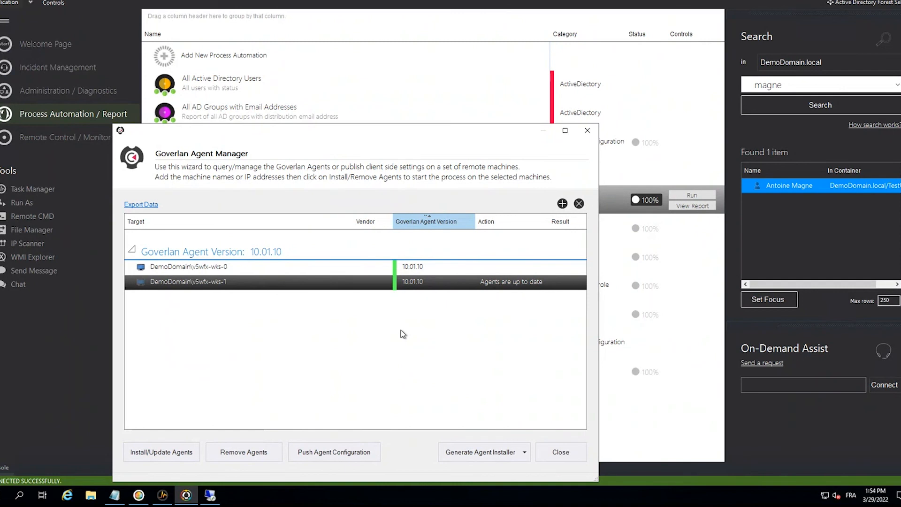
{"action": "right_click", "coordinate": [460, 287]}
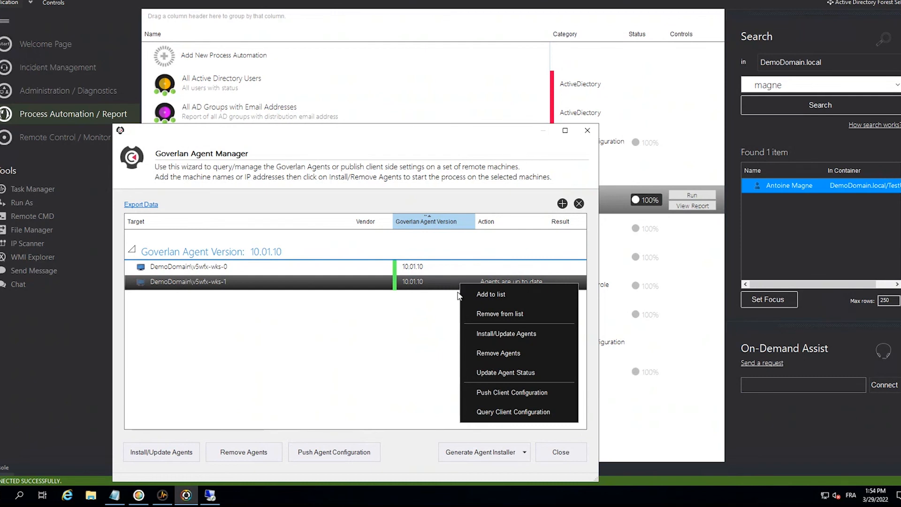
{"action": "left_click", "coordinate": [389, 361]}
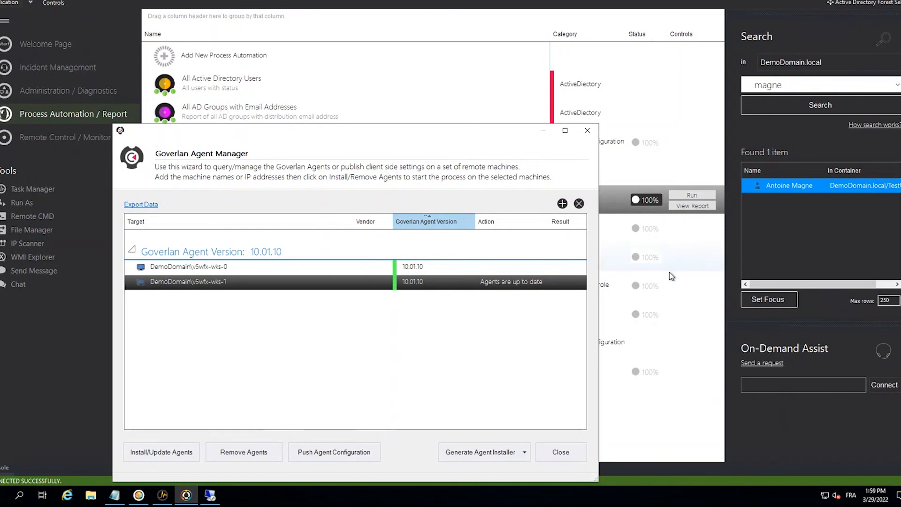
{"action": "left_click", "coordinate": [587, 130]}
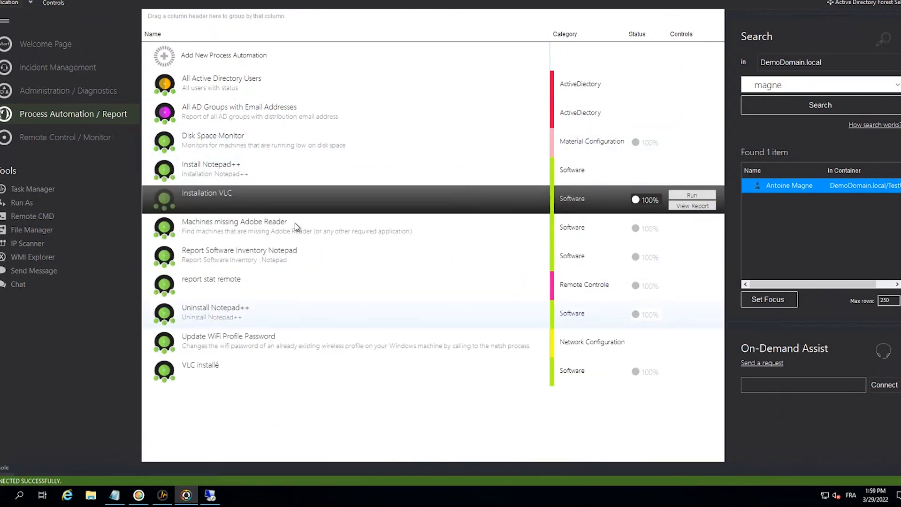
- Run the Uninstall Notepad++ process automation, expand the reported error for v5wfx-wks-0 in its execution report, and close the report
{"action": "left_click", "coordinate": [220, 239]}
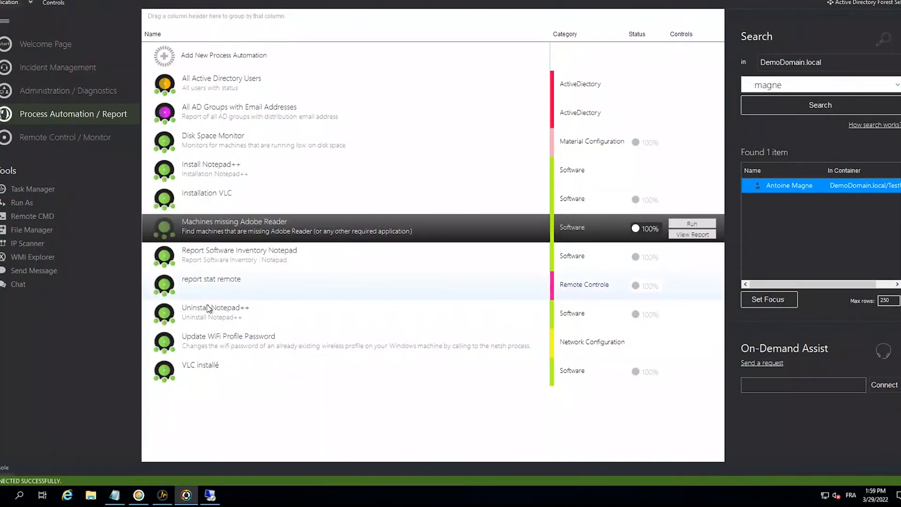
{"action": "double_click", "coordinate": [209, 322]}
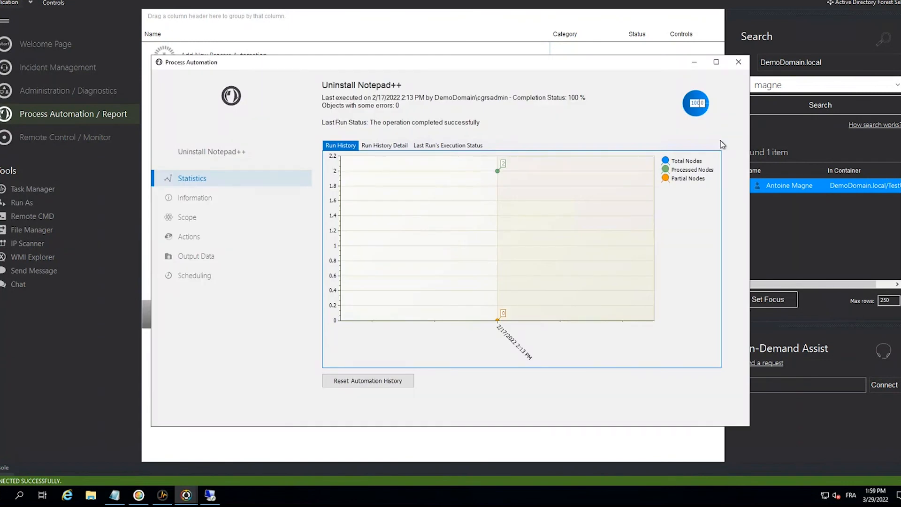
{"action": "left_click", "coordinate": [738, 62]}
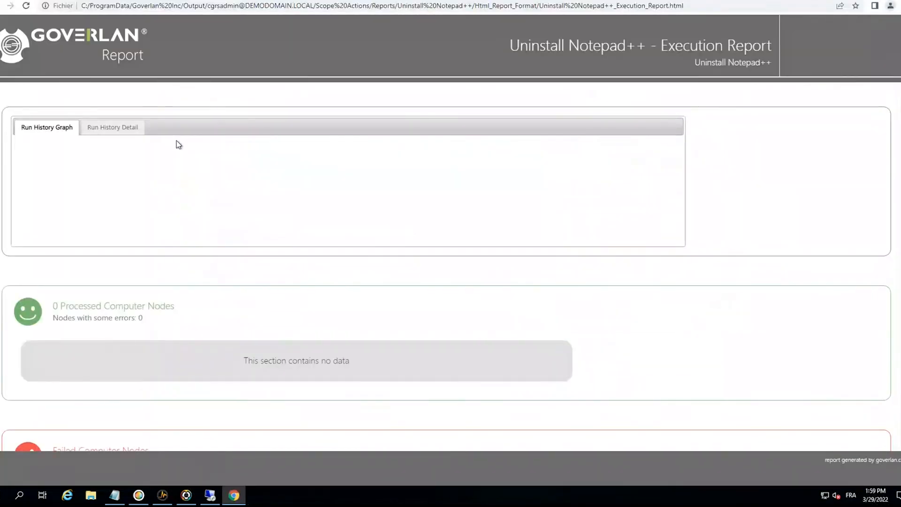
{"action": "scroll", "coordinate": [141, 225], "scroll_direction": "down", "scroll_amount": 3}
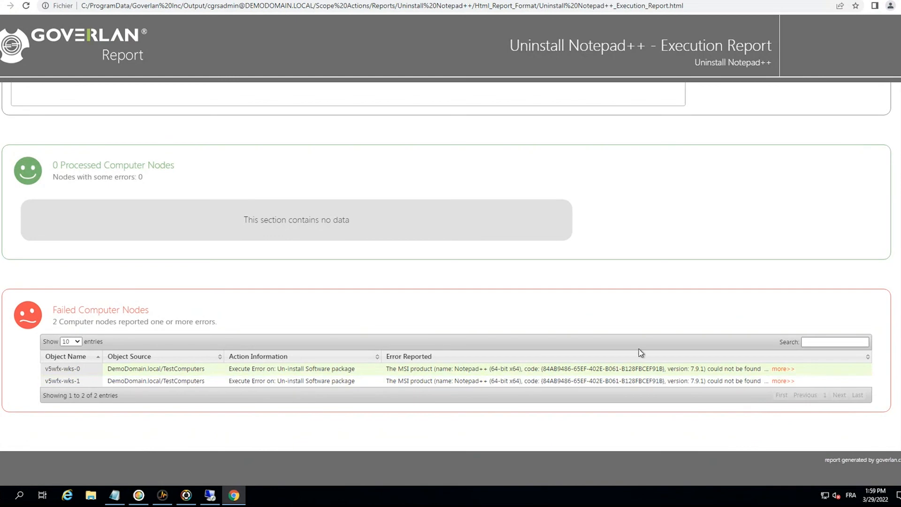
{"action": "left_click", "coordinate": [783, 368]}
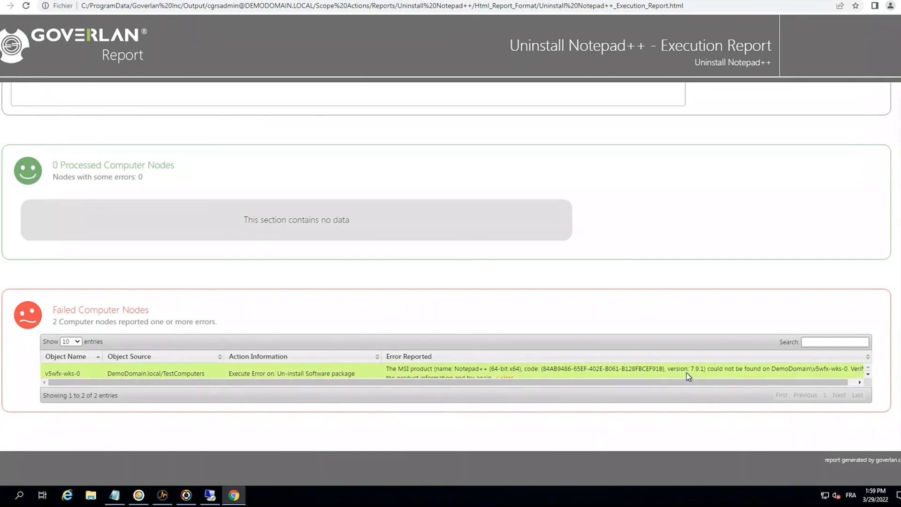
{"action": "key", "text": "alt+F4"}
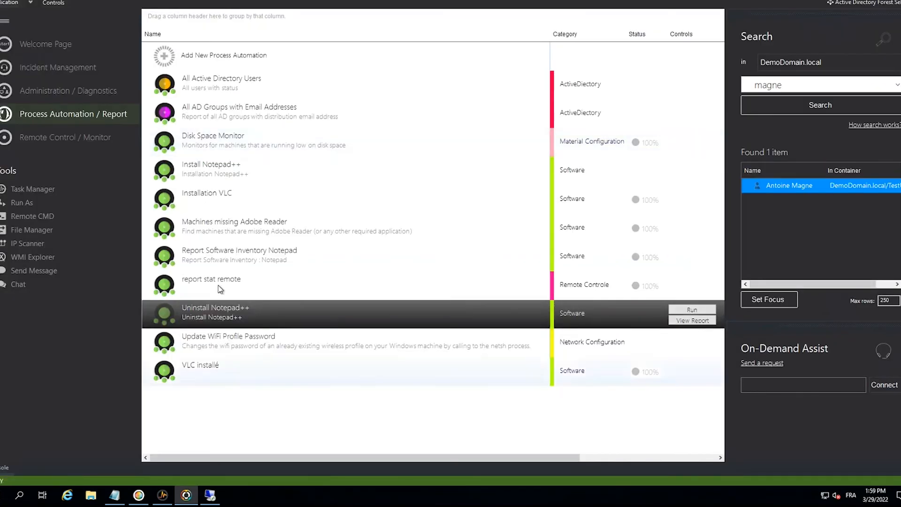
- Run the Install Notepad++ process automation, view the run history detail in its execution report, and return to the Goverlan console
{"action": "left_click", "coordinate": [205, 170]}
{"action": "left_click", "coordinate": [691, 169]}
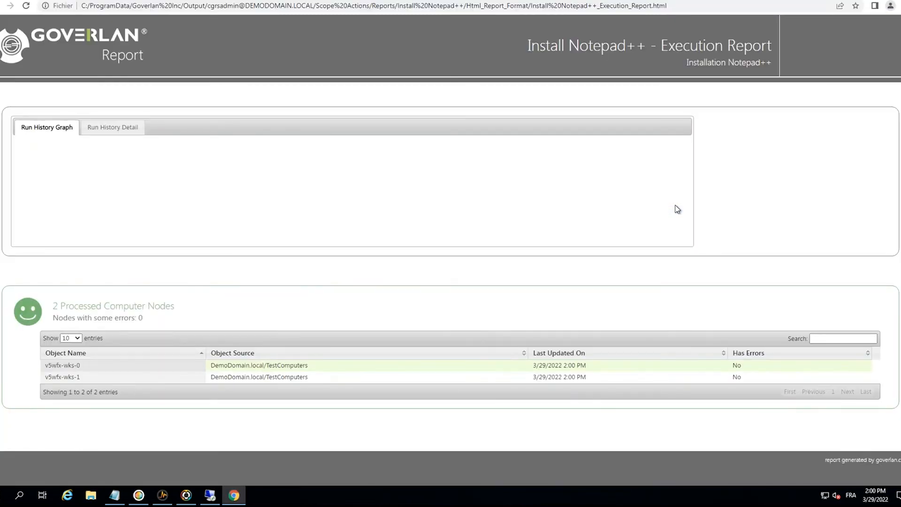
{"action": "left_click", "coordinate": [126, 127]}
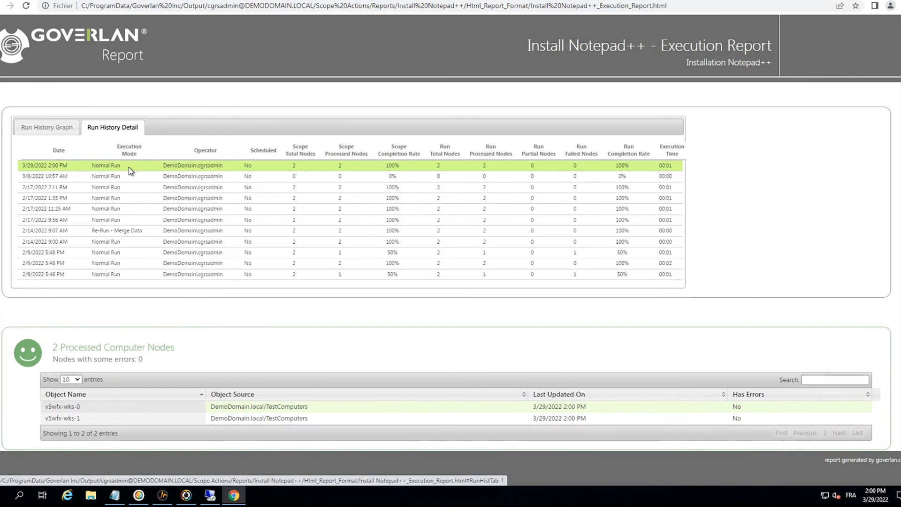
{"action": "left_click", "coordinate": [122, 171]}
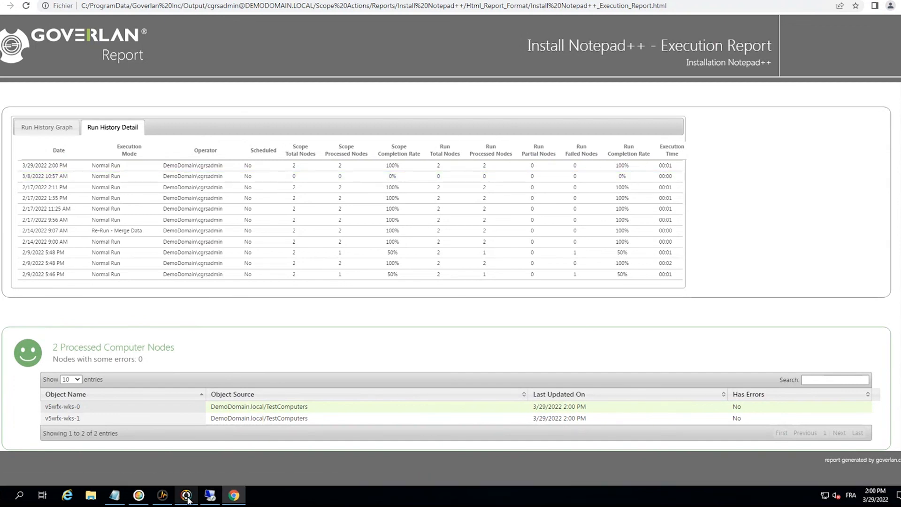
{"action": "mouse_move", "coordinate": [187, 498]}
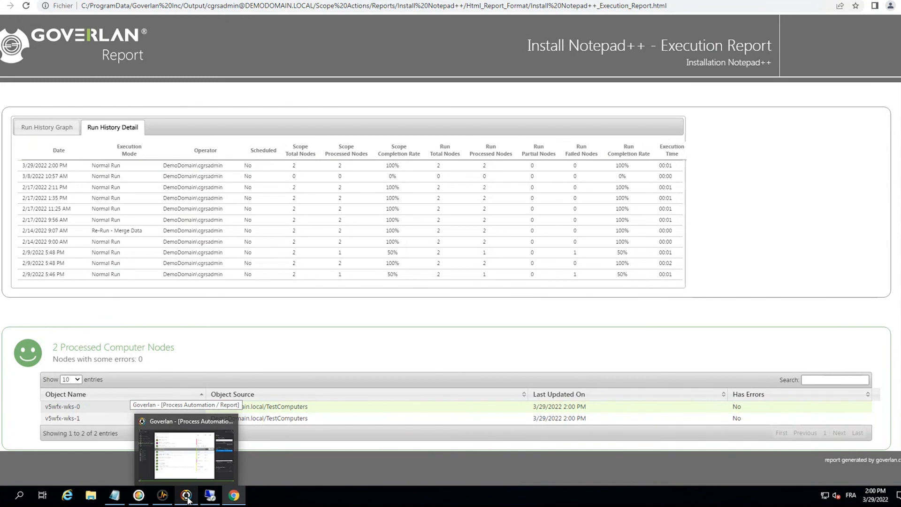
{"action": "left_click", "coordinate": [187, 498]}
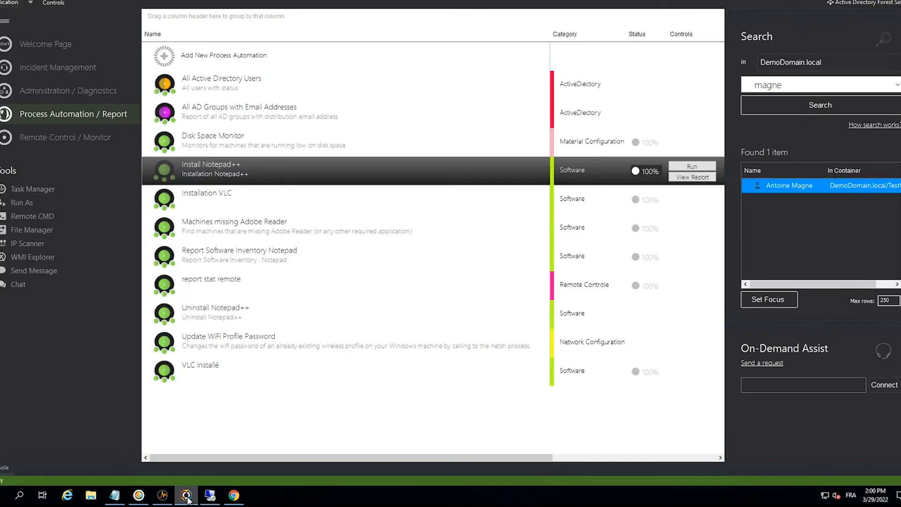